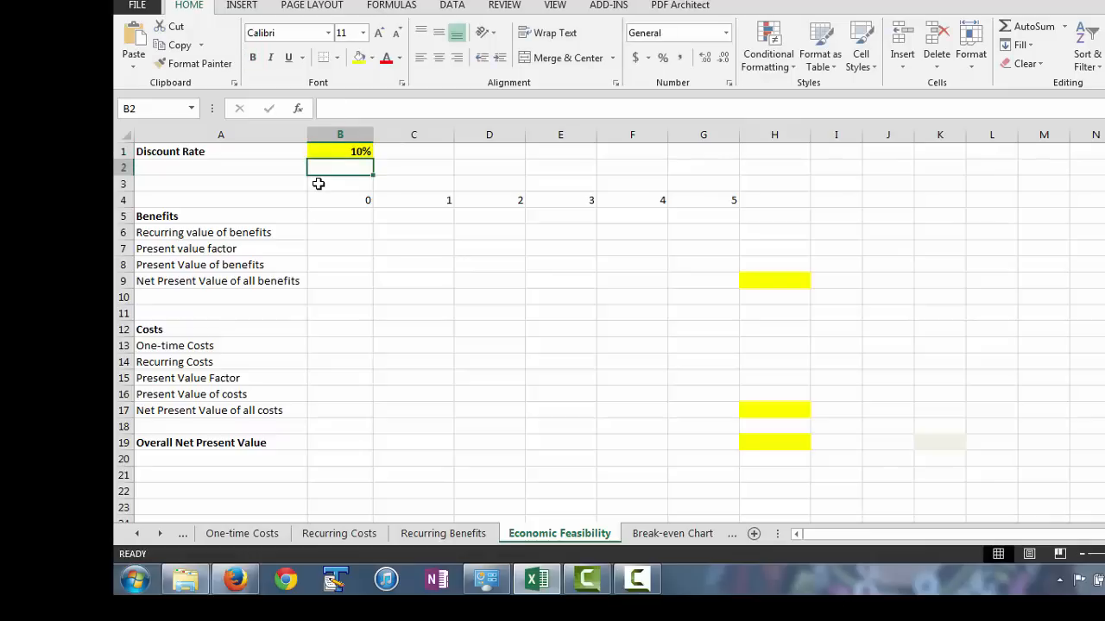
Enter 0 as the year 0 recurring value of benefits in cell B6.
click(357, 229)
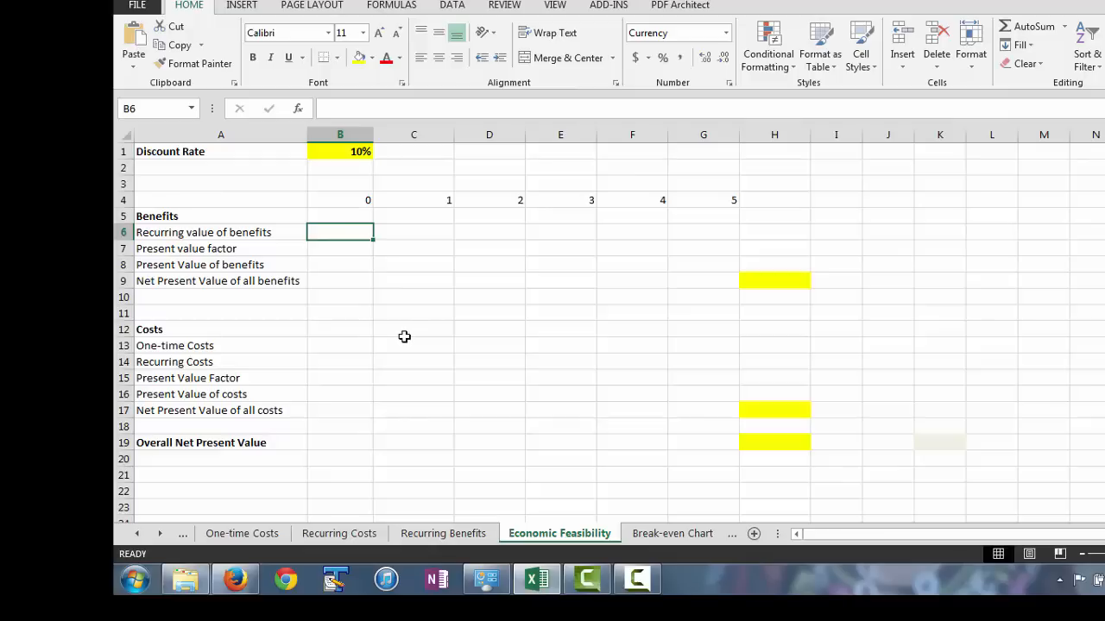
text(0)
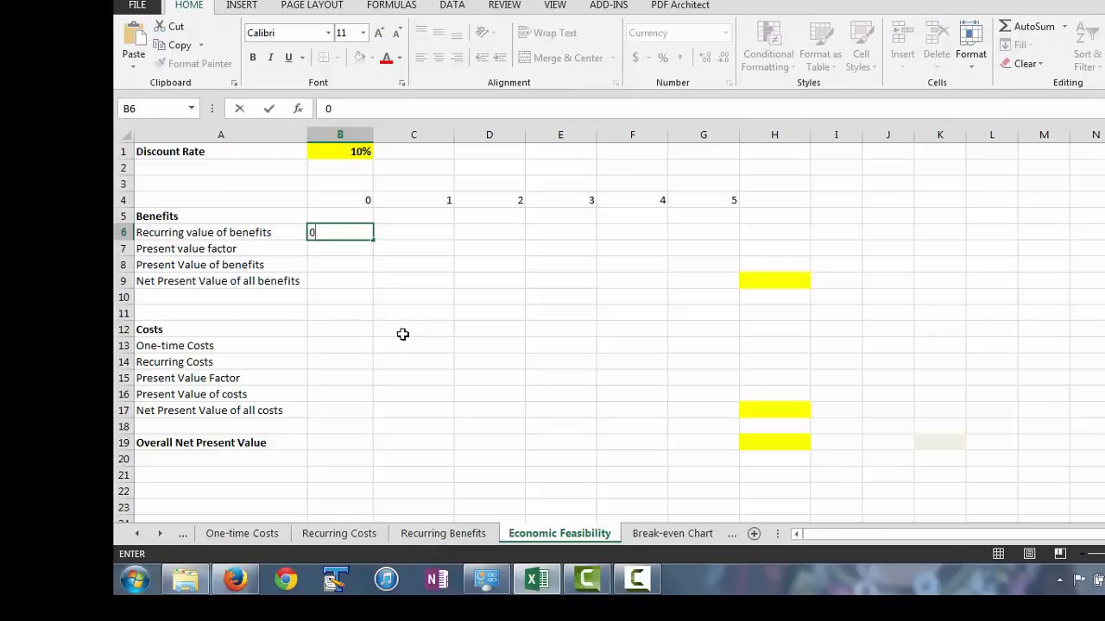
key(Return)
Link the year 1 recurring value of benefits in C6 to the total in cell B6 of the Recurring Benefits sheet.
click(397, 231)
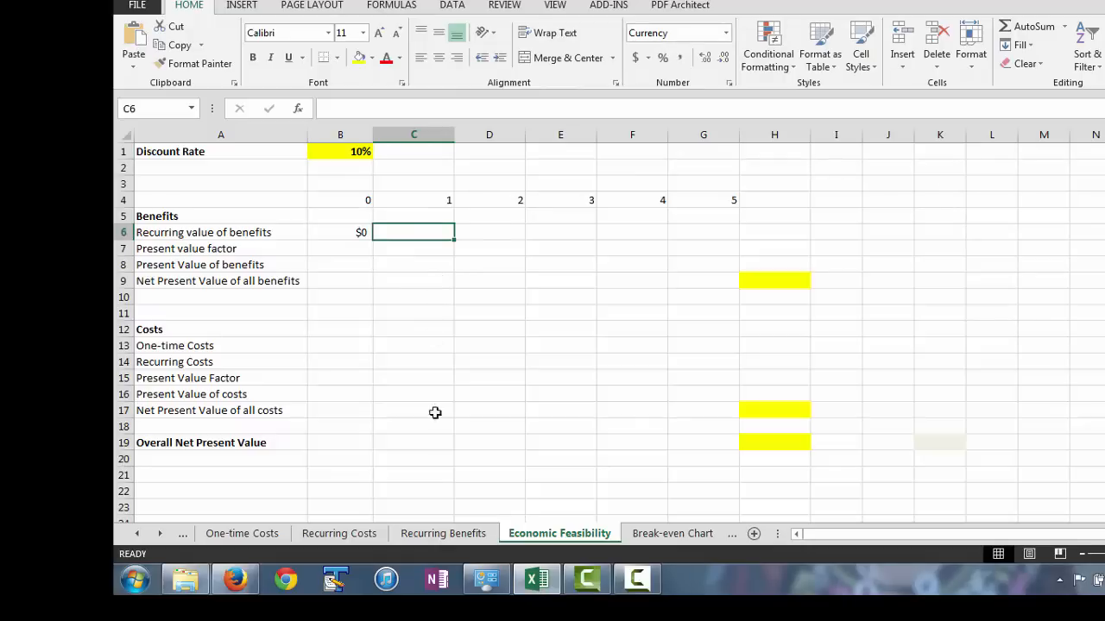
click(444, 533)
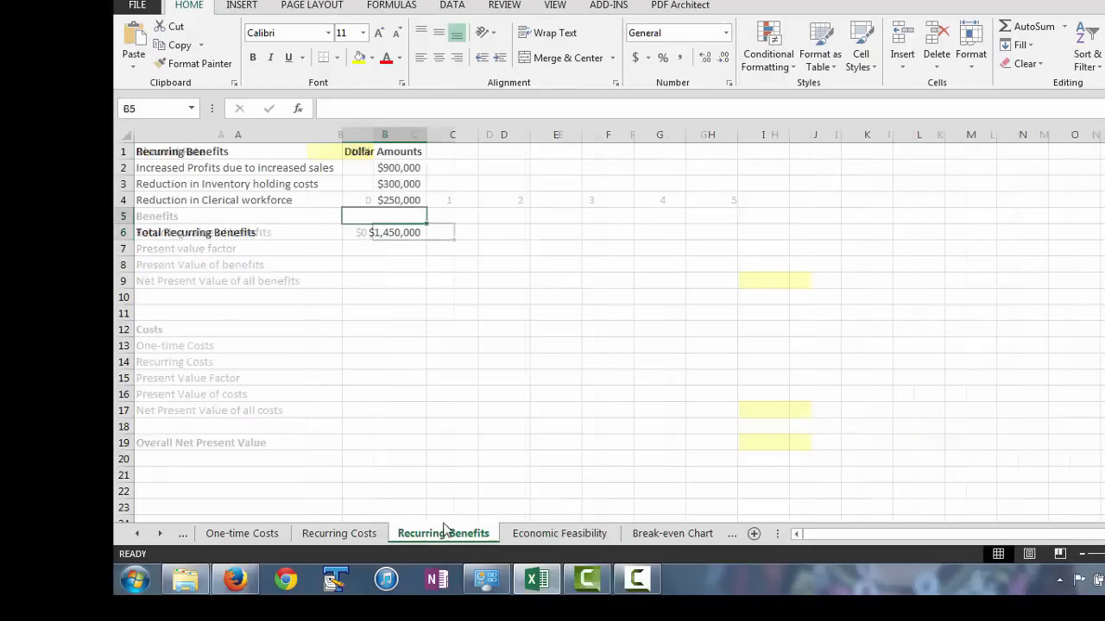
click(391, 234)
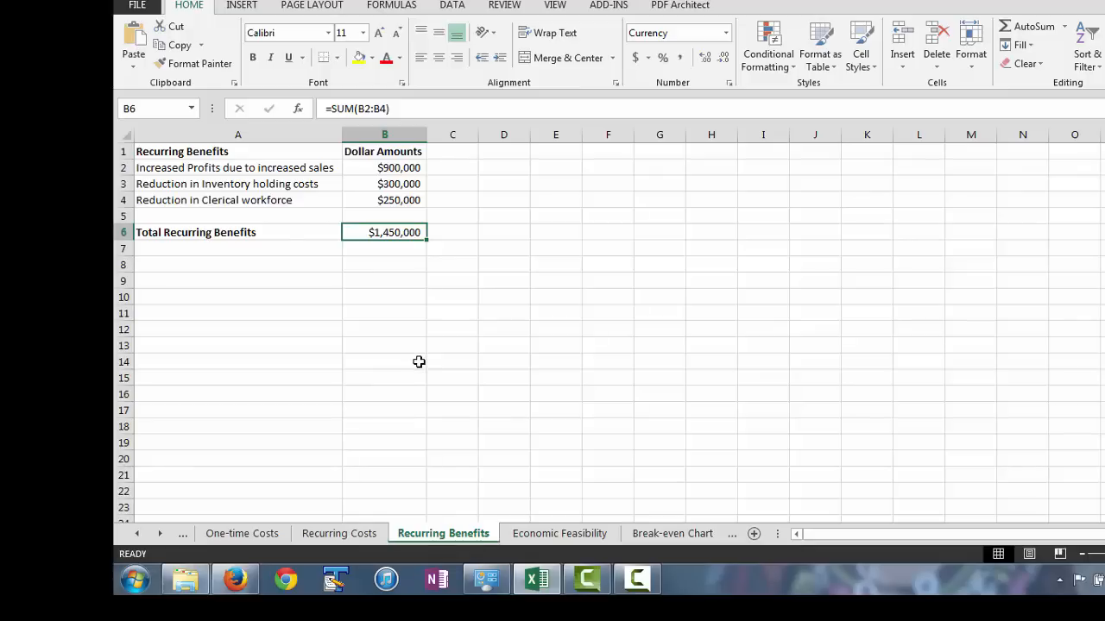
click(559, 533)
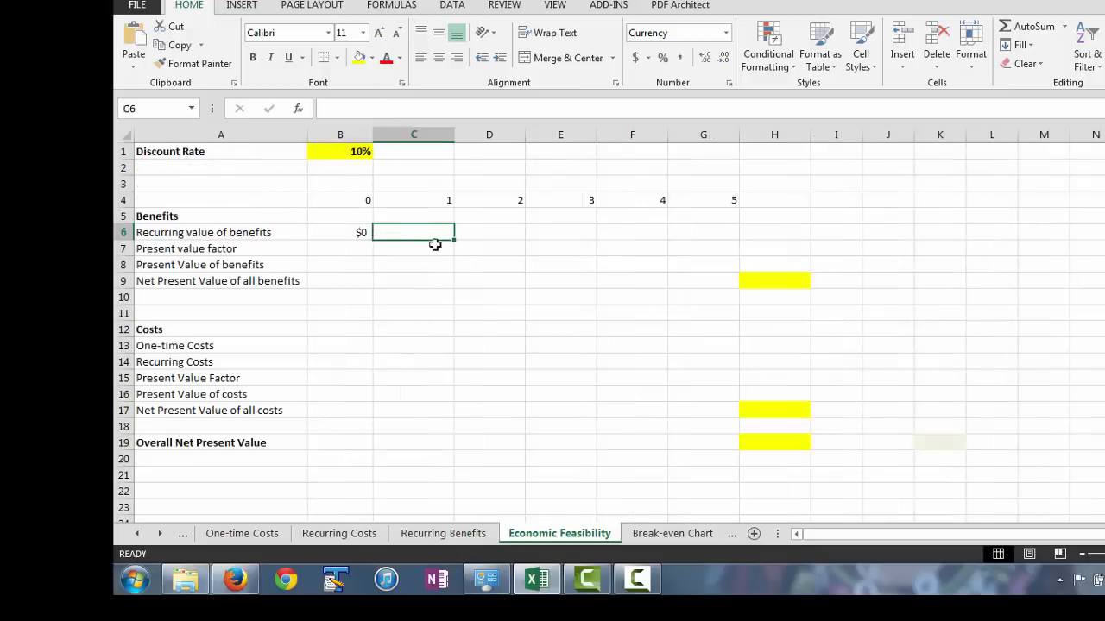
text(=)
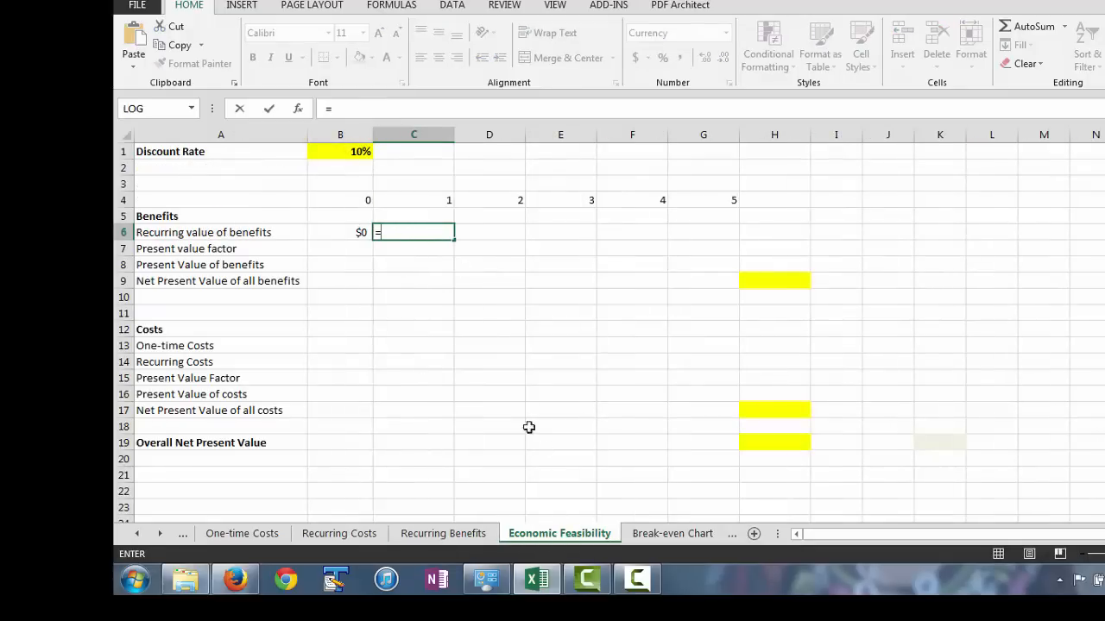
click(434, 534)
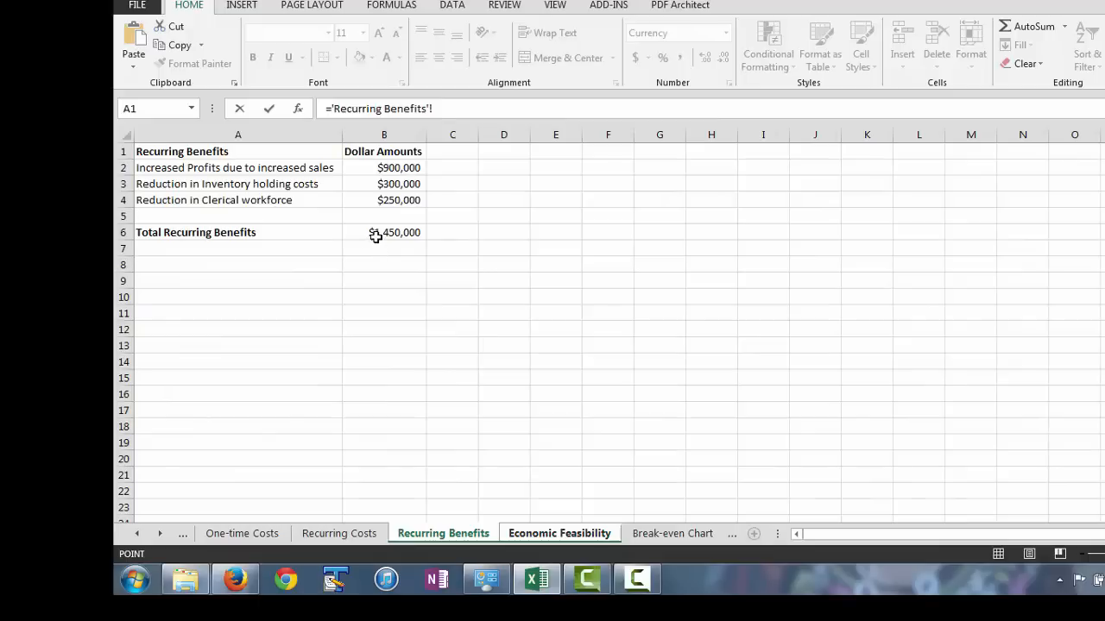
click(372, 233)
key(Return)
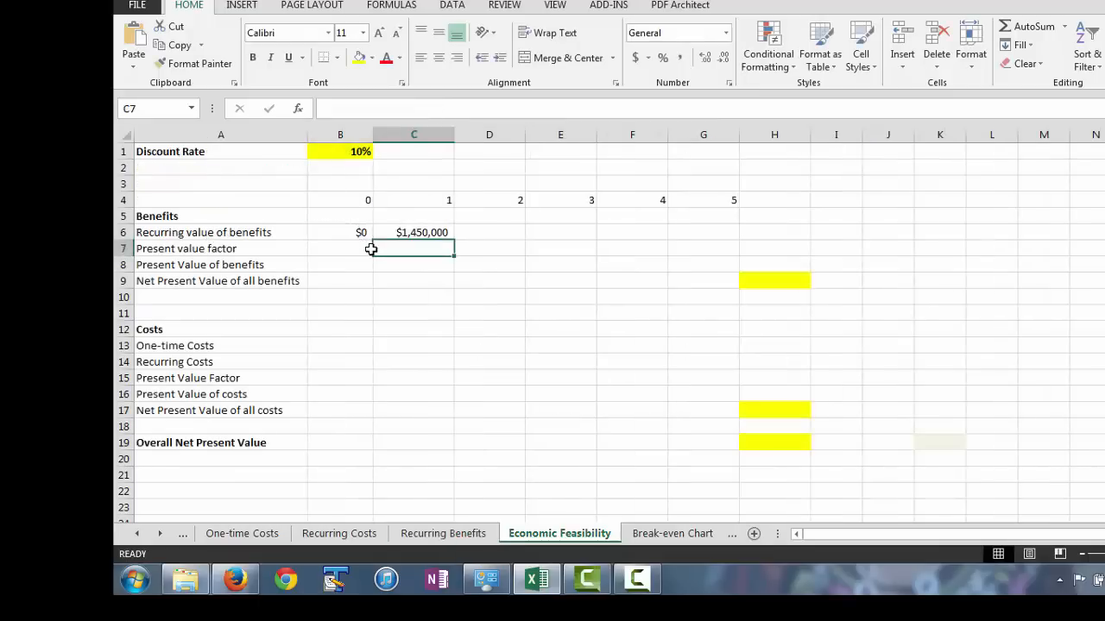
Make the reference in C6 absolute as $B$6 and fill the formula across to year 5 in G6.
click(433, 233)
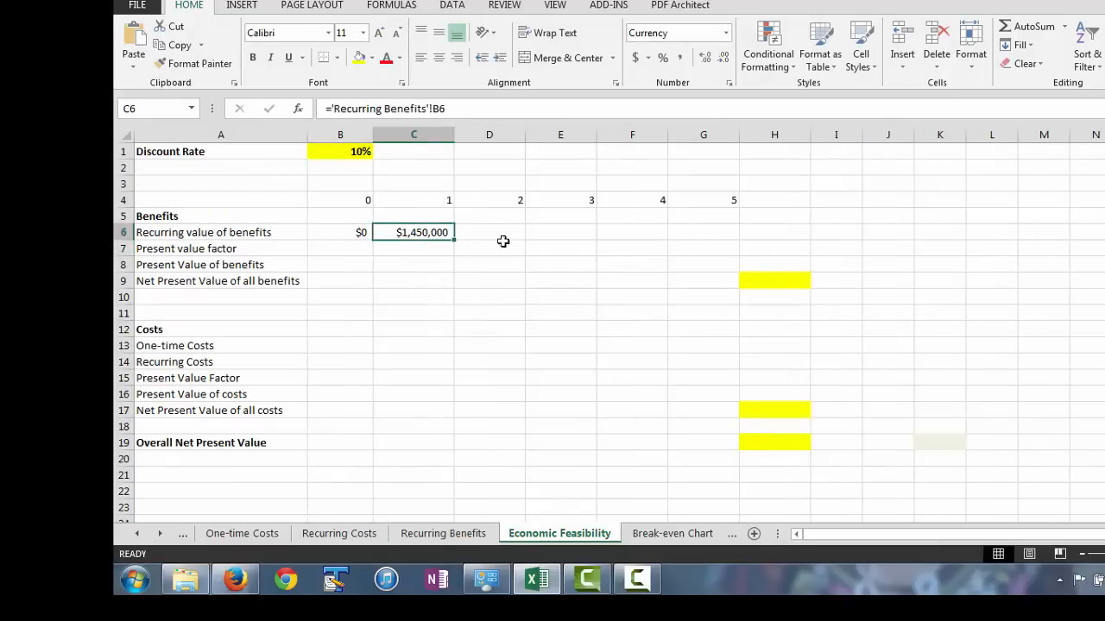
click(433, 109)
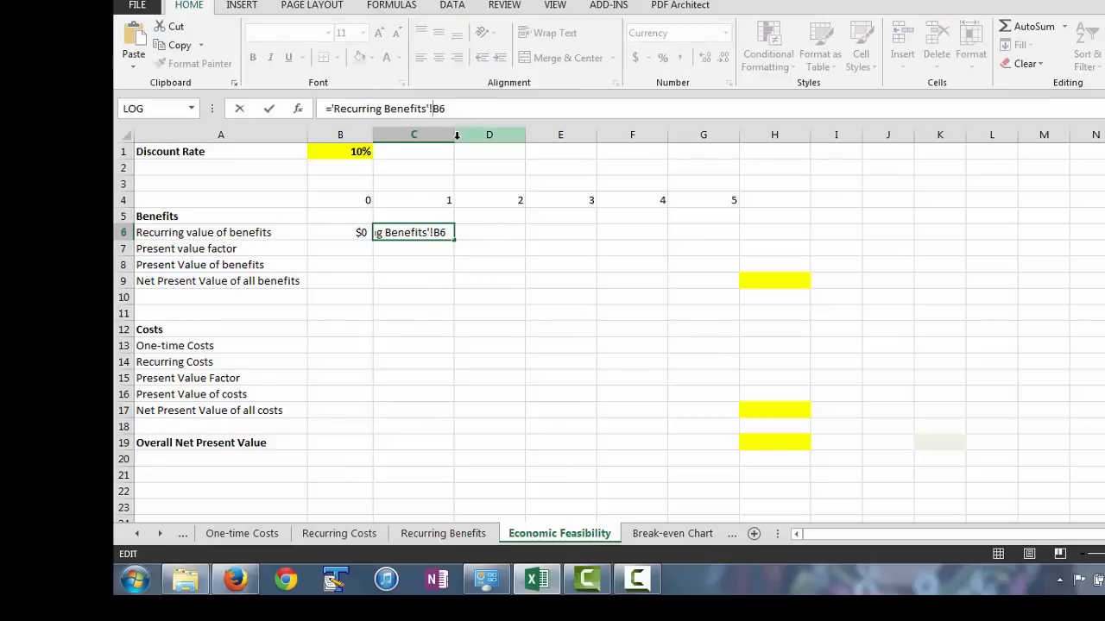
text($B$)
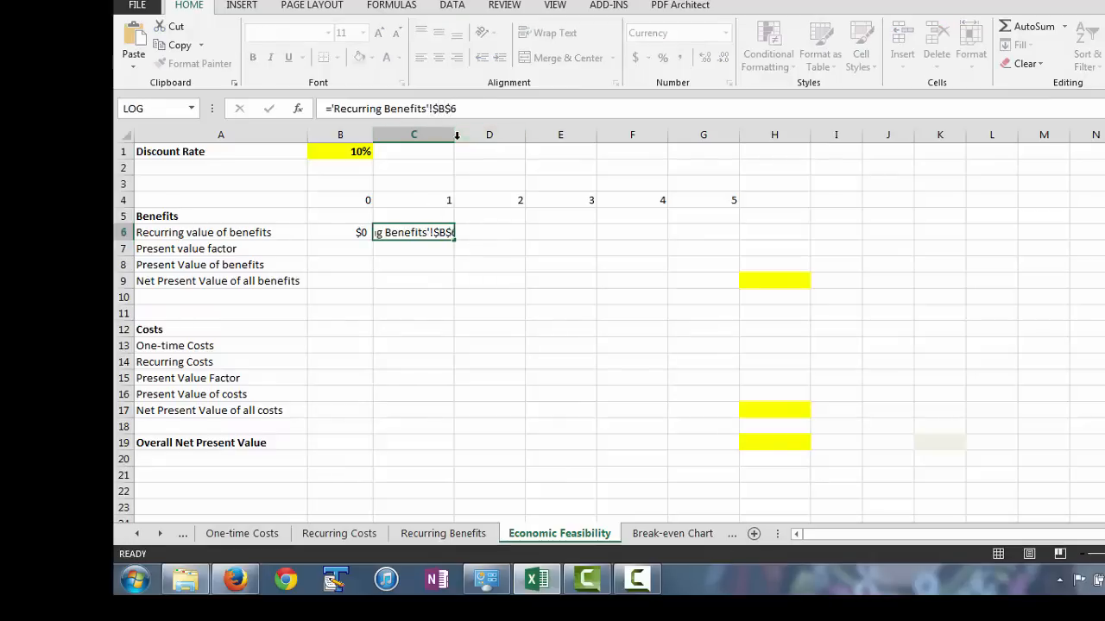
key(Return)
click(415, 235)
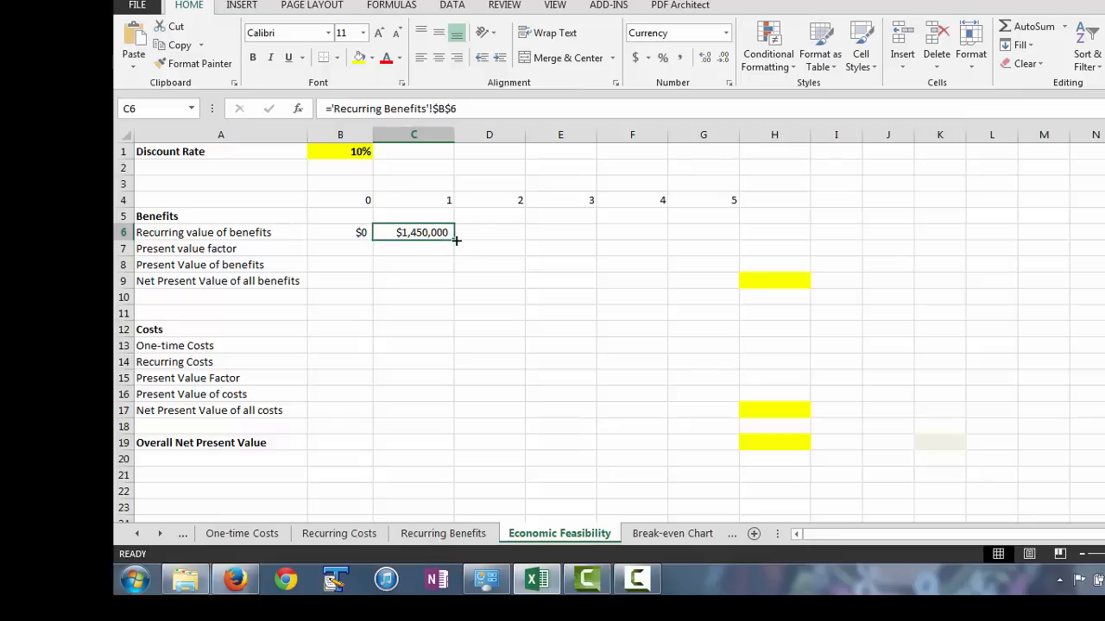
drag(455, 246, 729, 238)
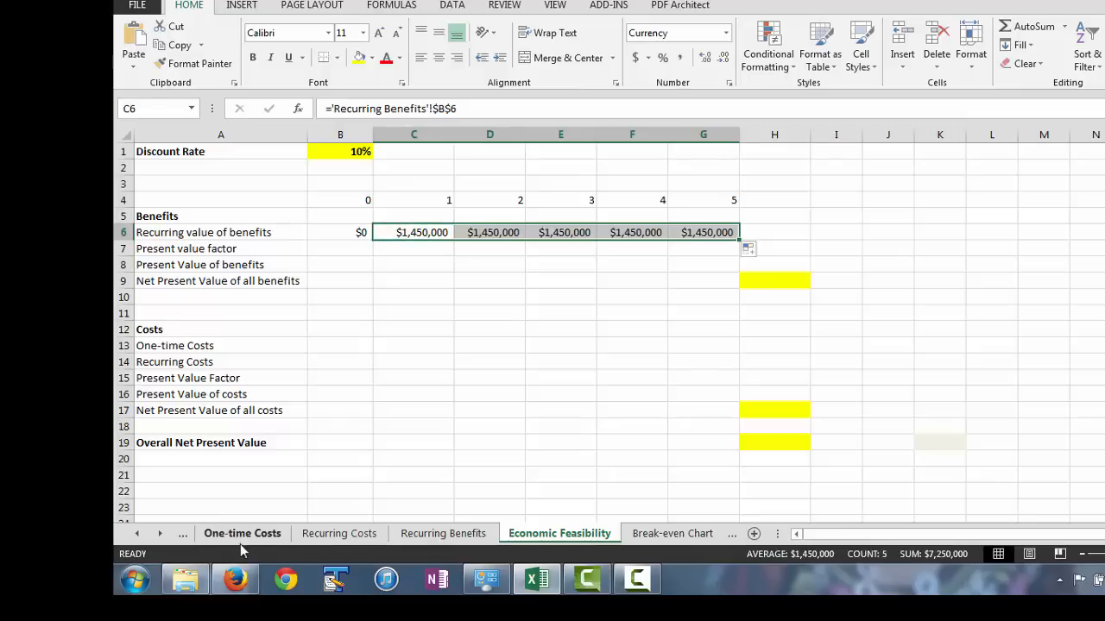
Enter the year 0 present value factor in B7 as =1/(1+B1)^B4, using the discount rate and year number.
click(328, 250)
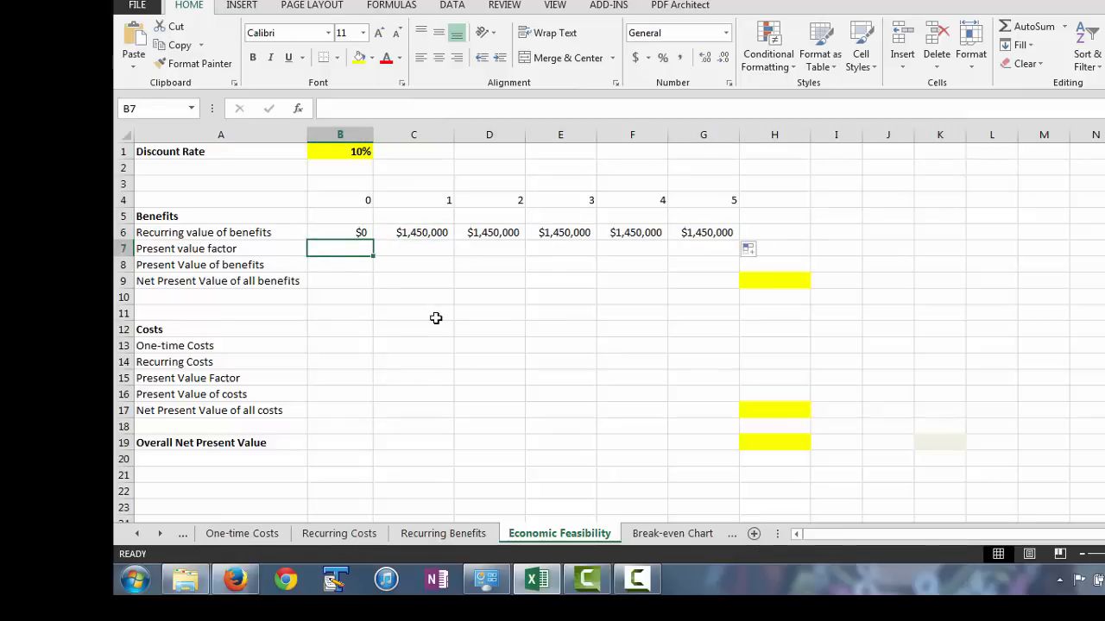
text(=)
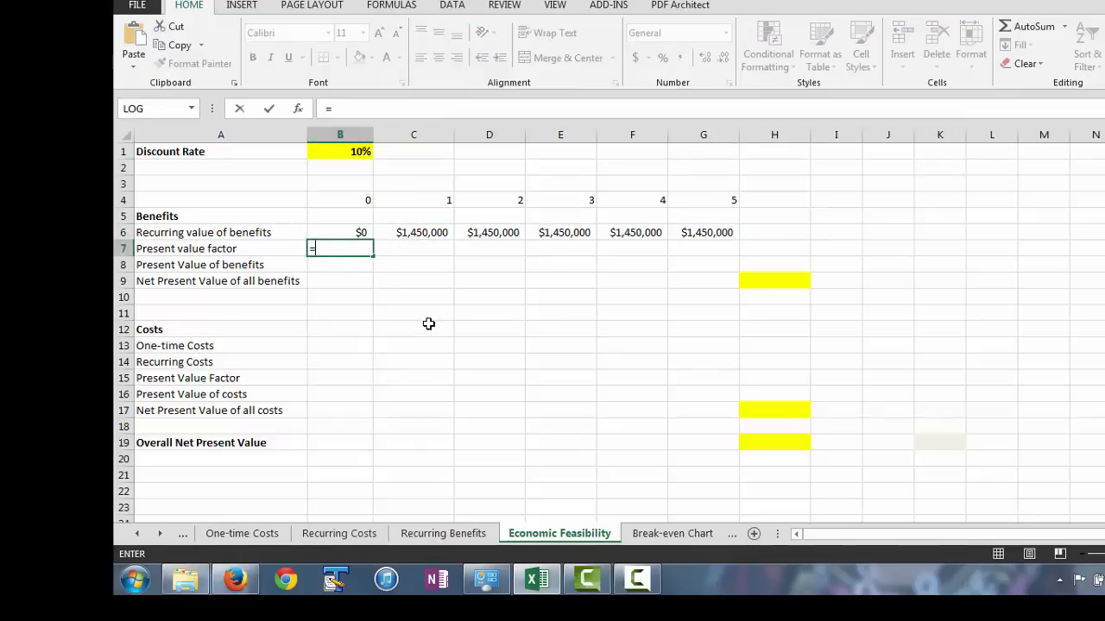
text(1/(1+)
click(353, 151)
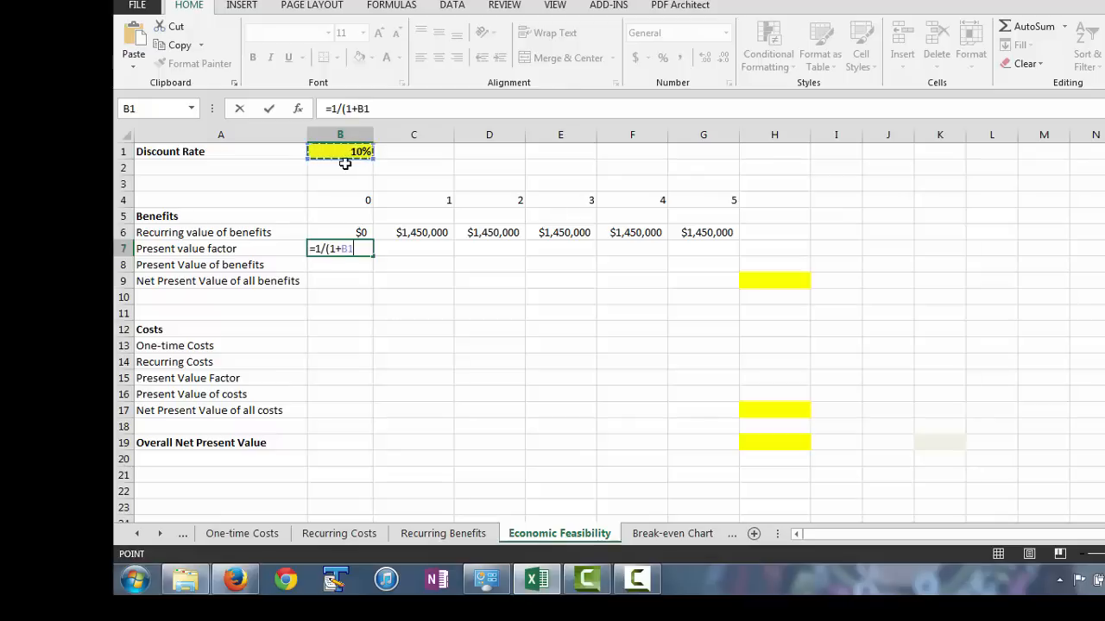
text()^)
click(360, 200)
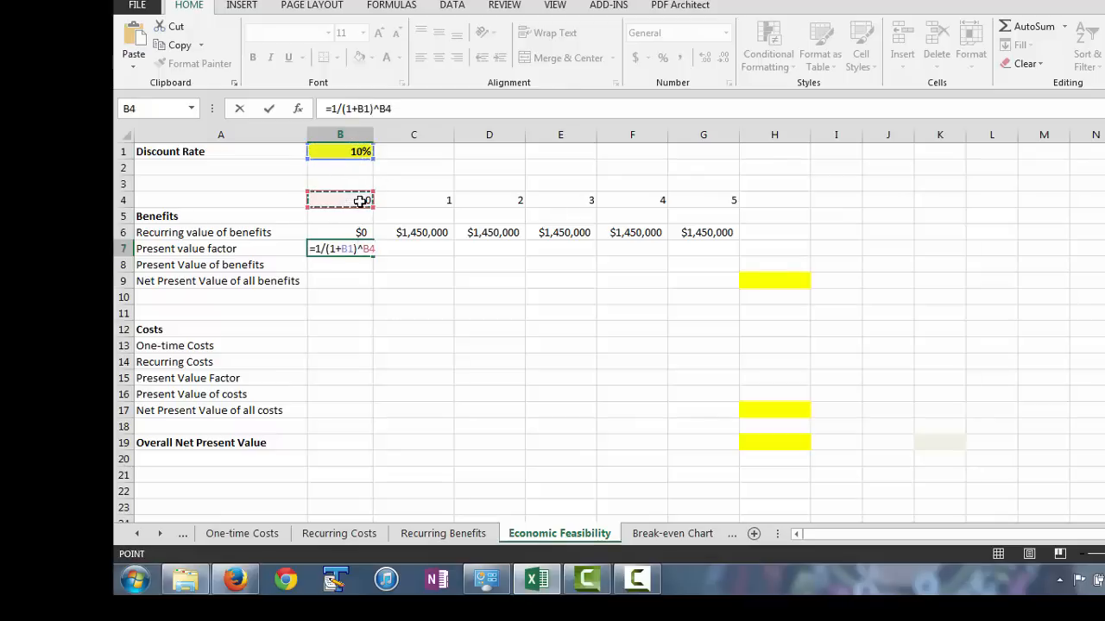
key(Return)
Make the discount rate reference in B7 absolute as $B$1 and fill the present value factor across to G7.
click(372, 251)
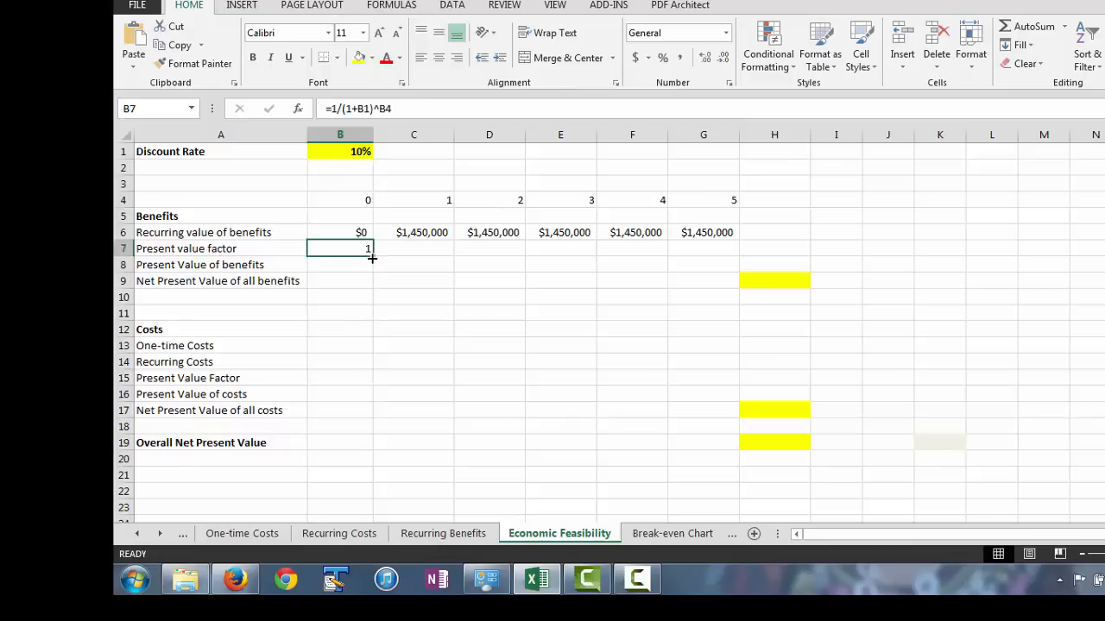
click(359, 108)
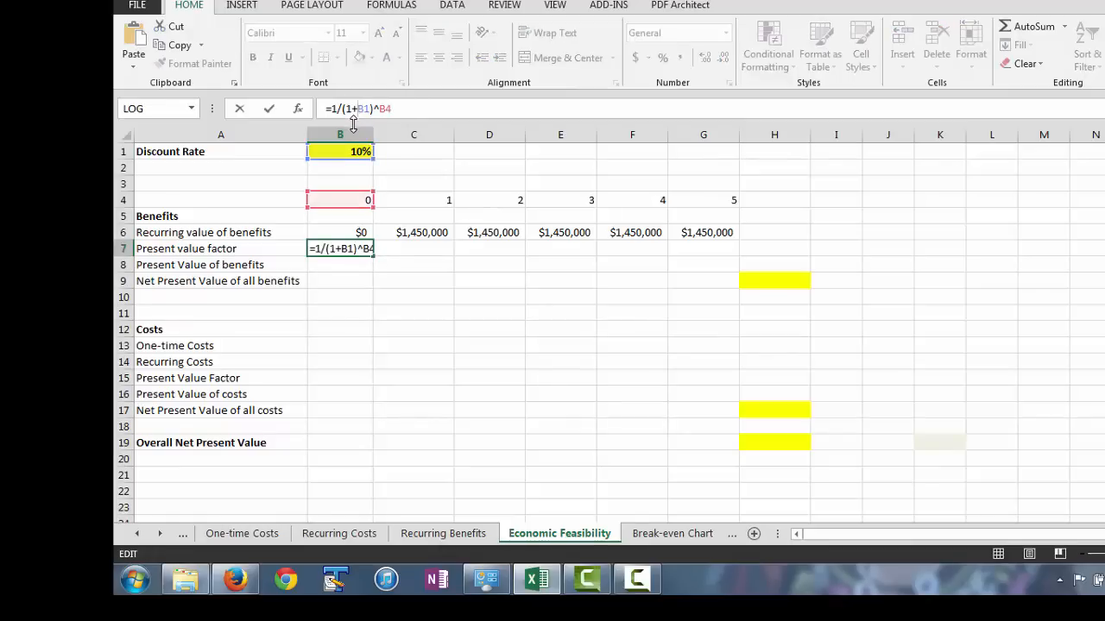
text($)
text($)
key(Return)
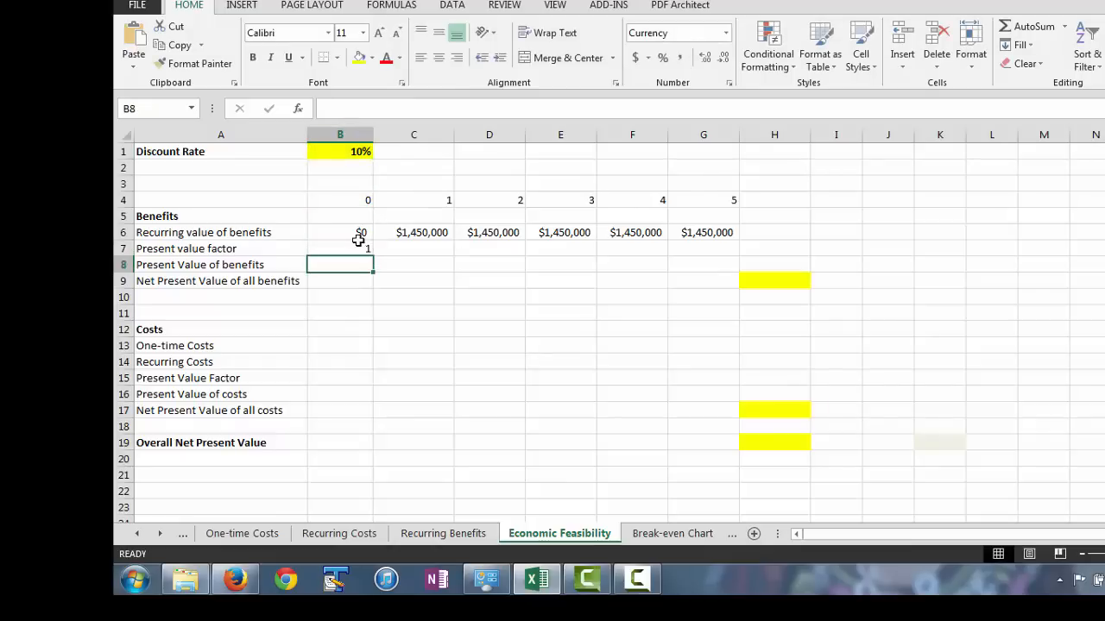
click(353, 248)
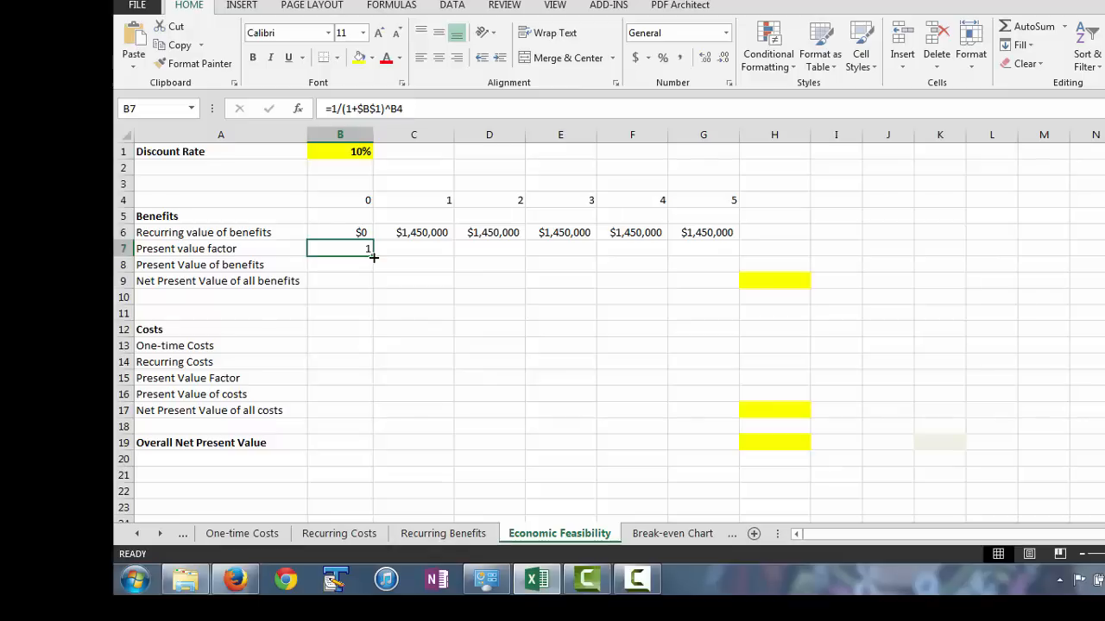
drag(373, 257, 716, 267)
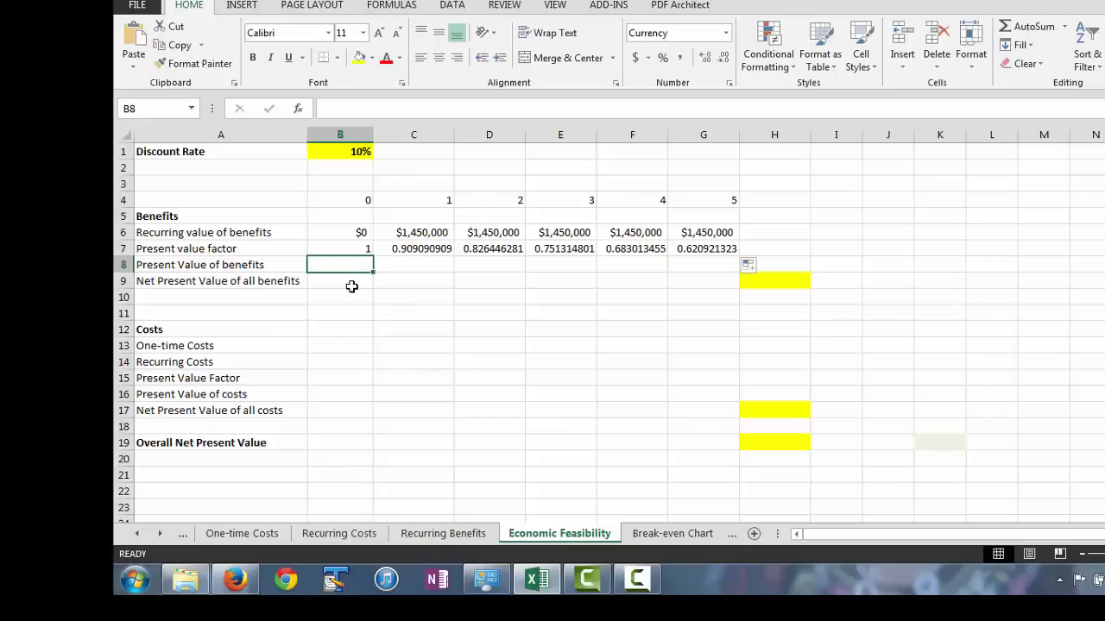
text(=)
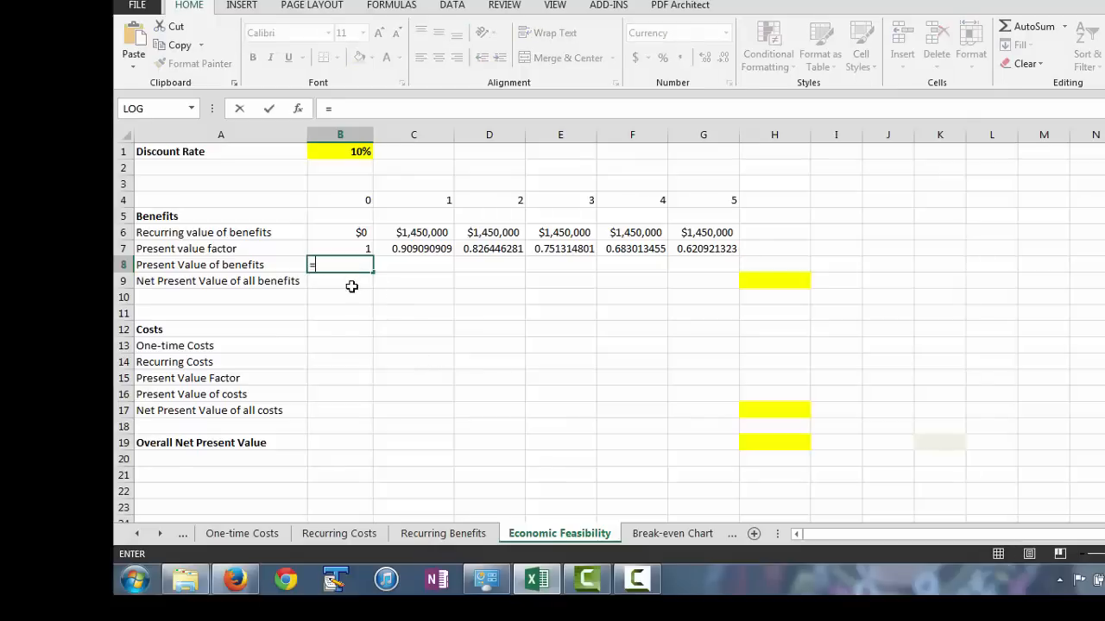
click(354, 232)
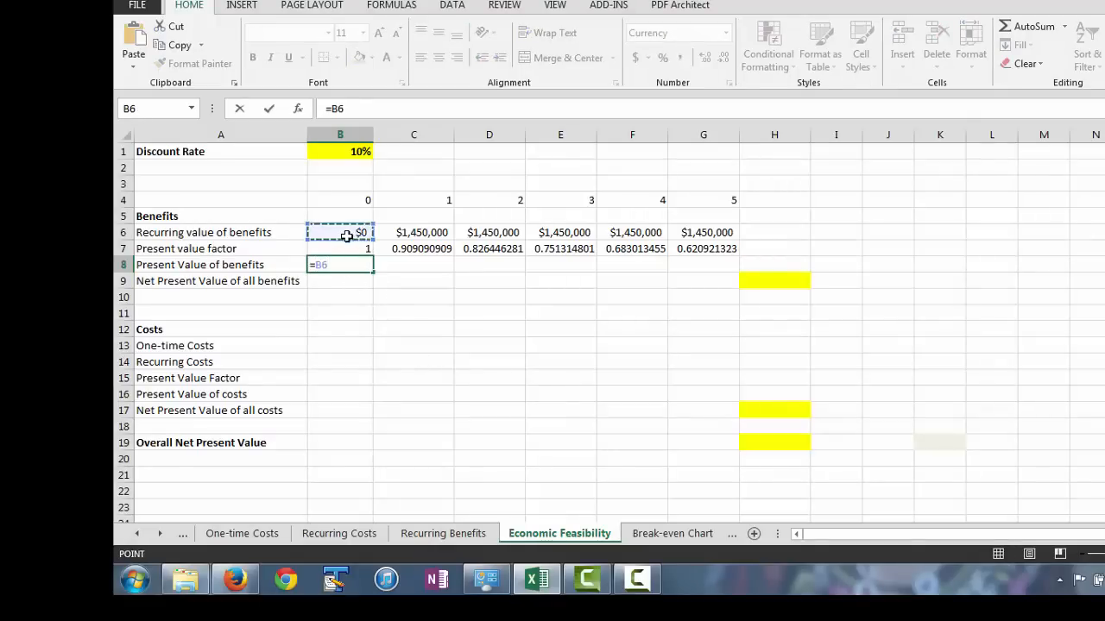
text(*)
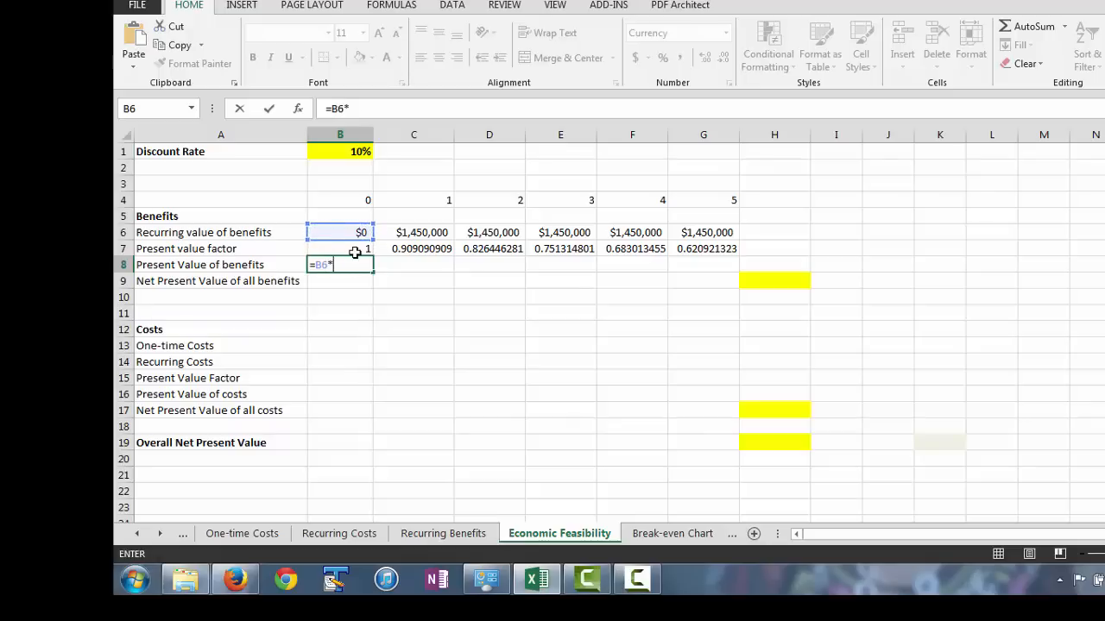
click(355, 248)
key(Return)
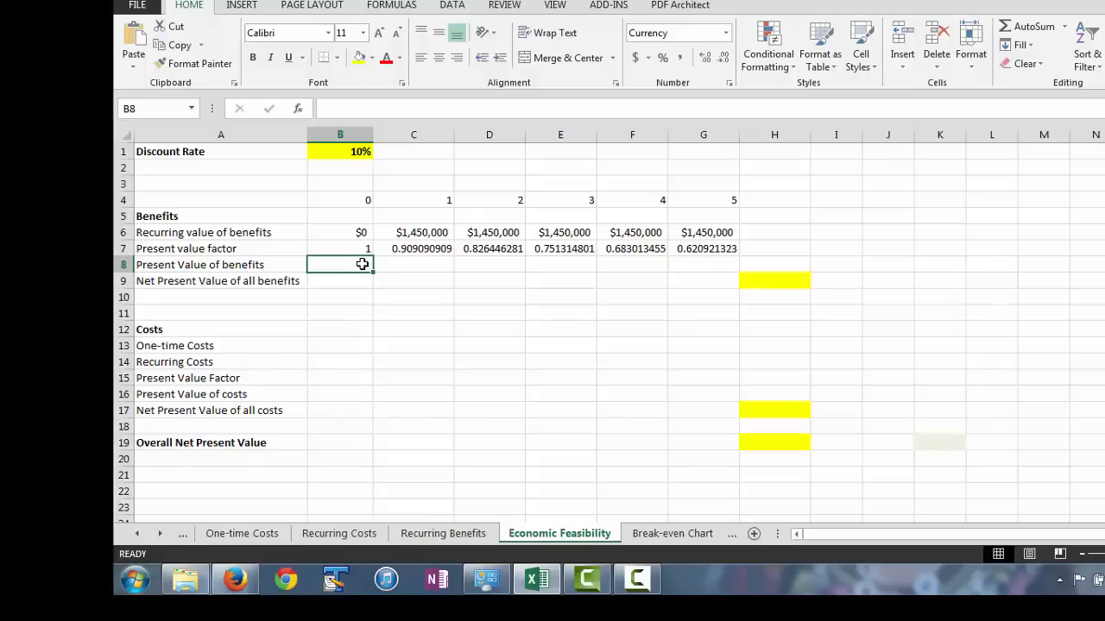
Calculate the present value of benefits in B8 as =B6*B7 and fill the formula across to G8.
text(=)
click(339, 234)
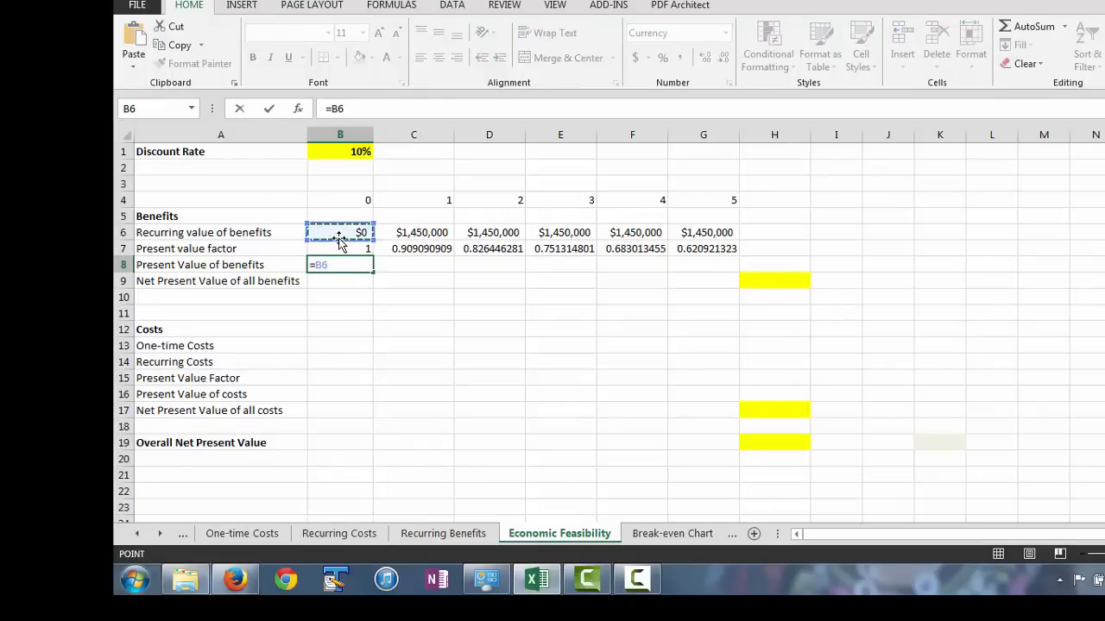
text(()
click(337, 248)
key(ctrl+Return)
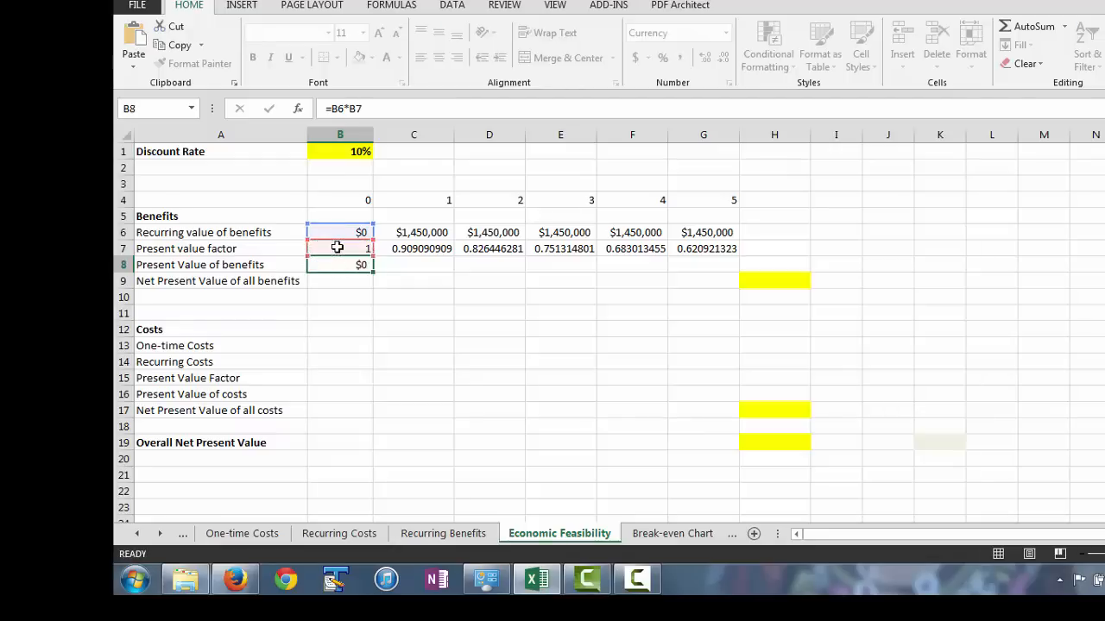
click(338, 268)
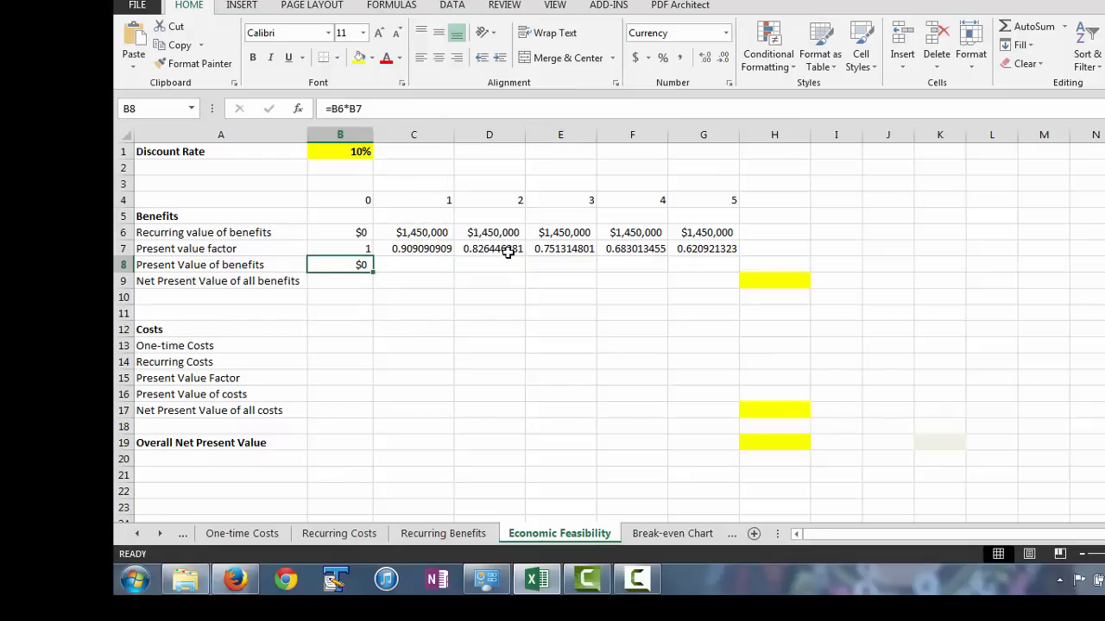
drag(373, 271, 731, 264)
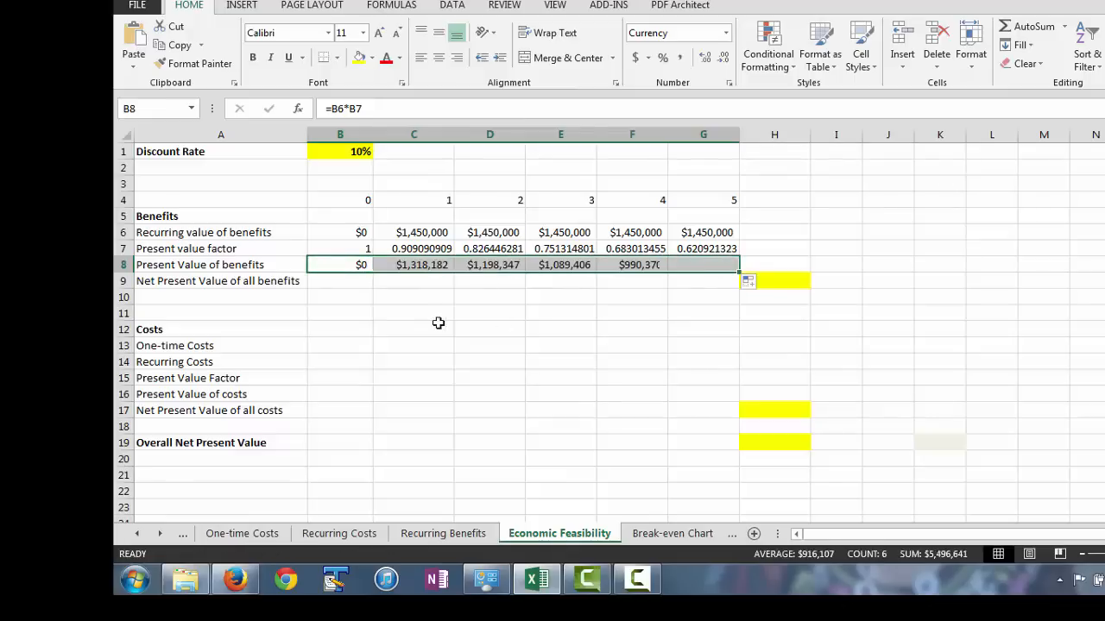
Set the year 0 net present value of all benefits in B9 to =B8.
click(318, 277)
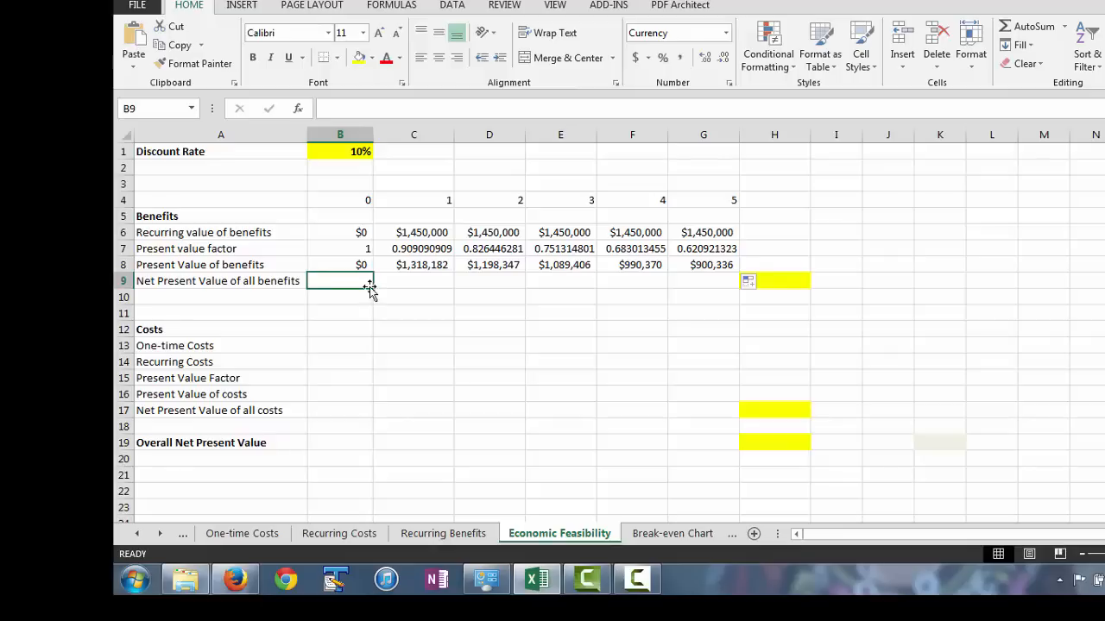
text(=)
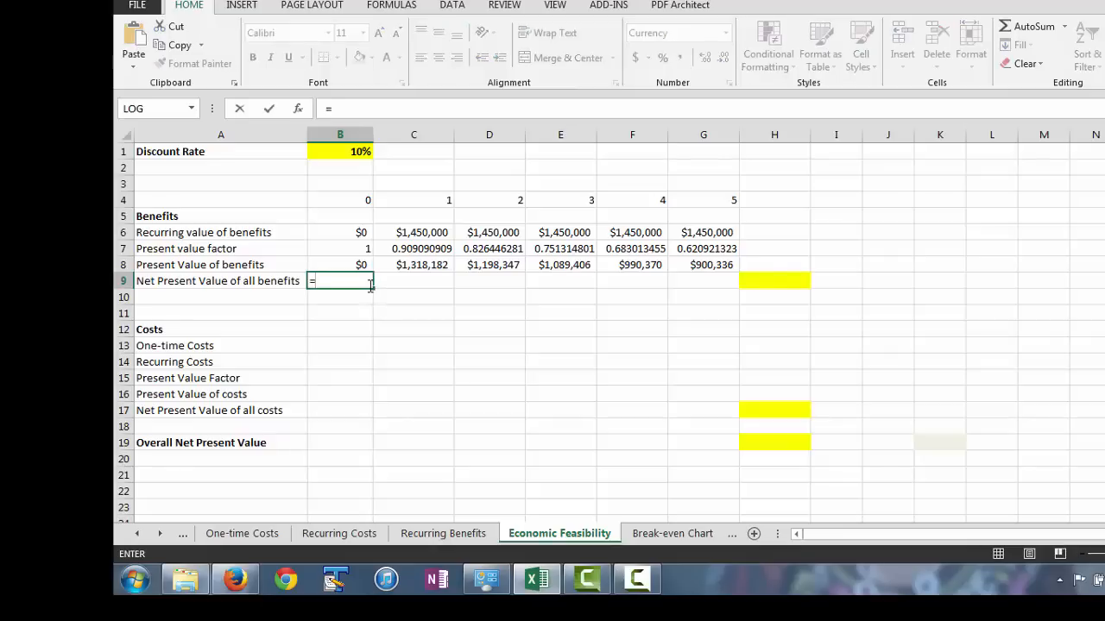
click(352, 261)
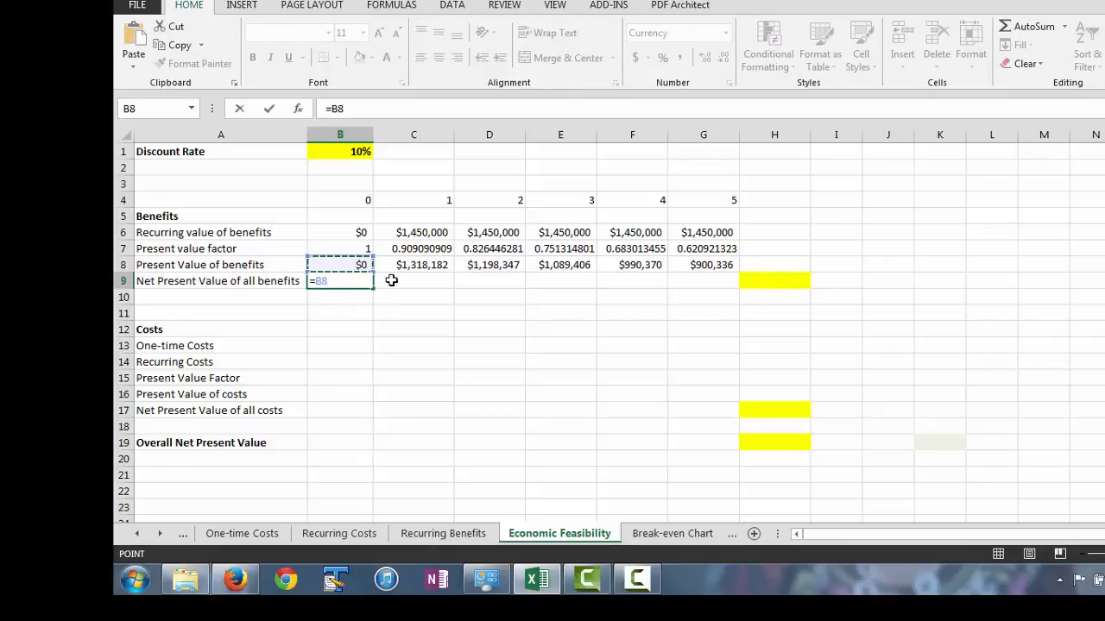
key(Return)
click(386, 279)
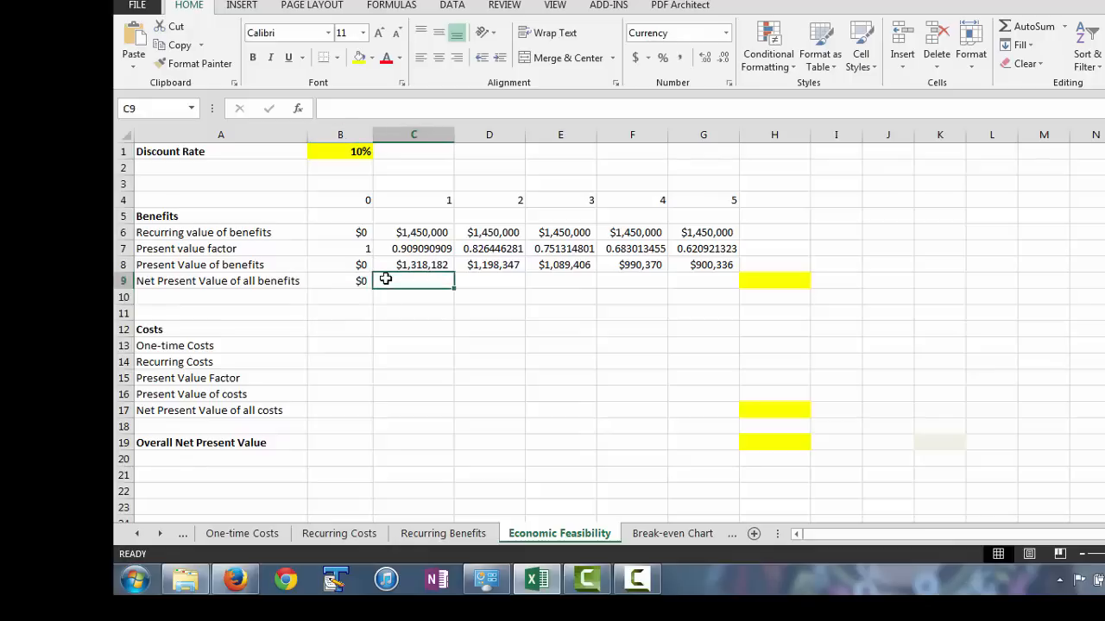
Calculate the cumulative net present value of benefits in C9 as =C8+B9 and fill the formula across to G9.
text(=)
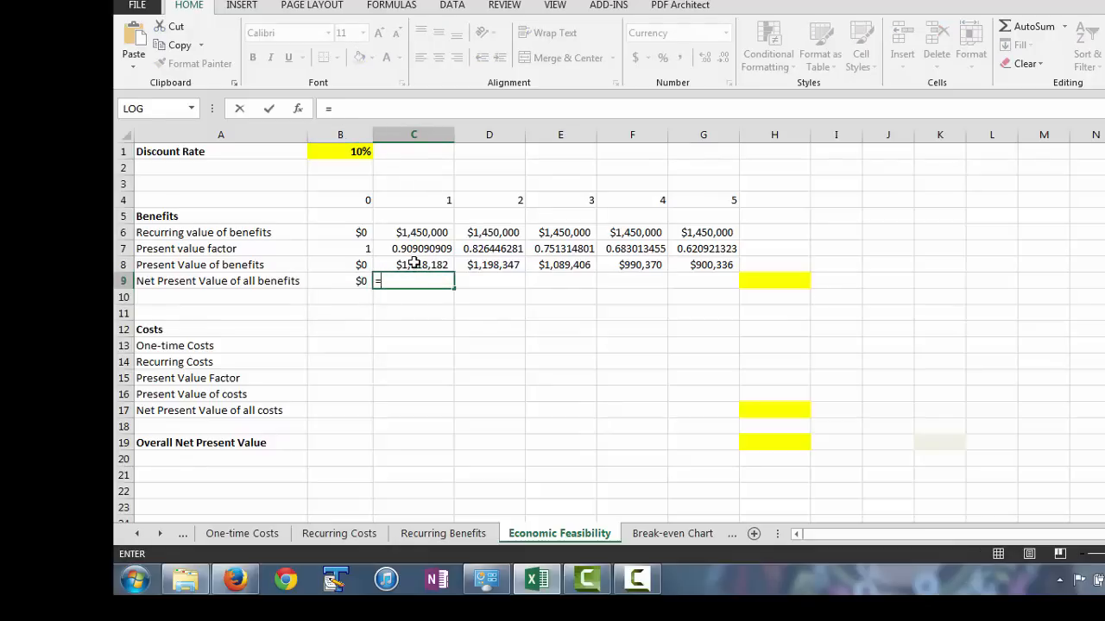
click(414, 264)
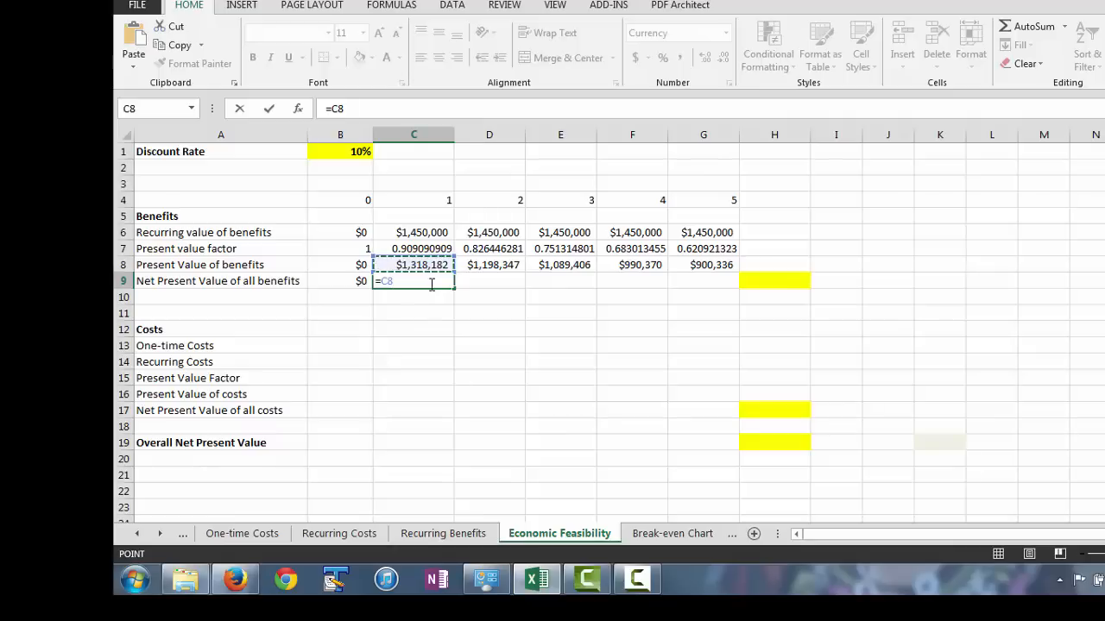
text(+)
click(357, 278)
key(Return)
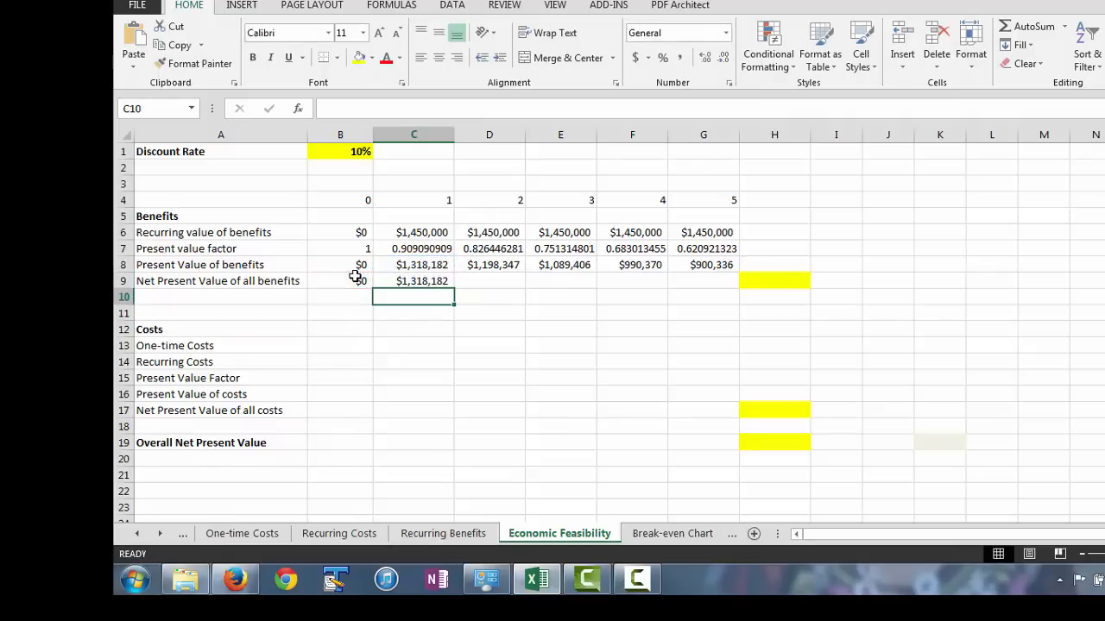
click(444, 281)
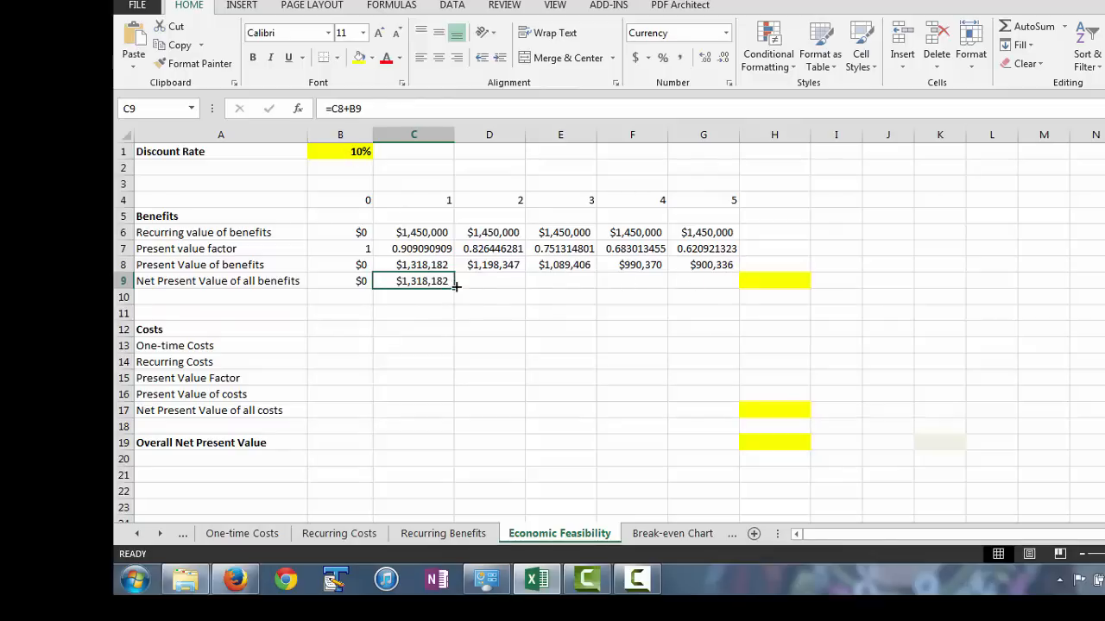
drag(451, 287, 736, 285)
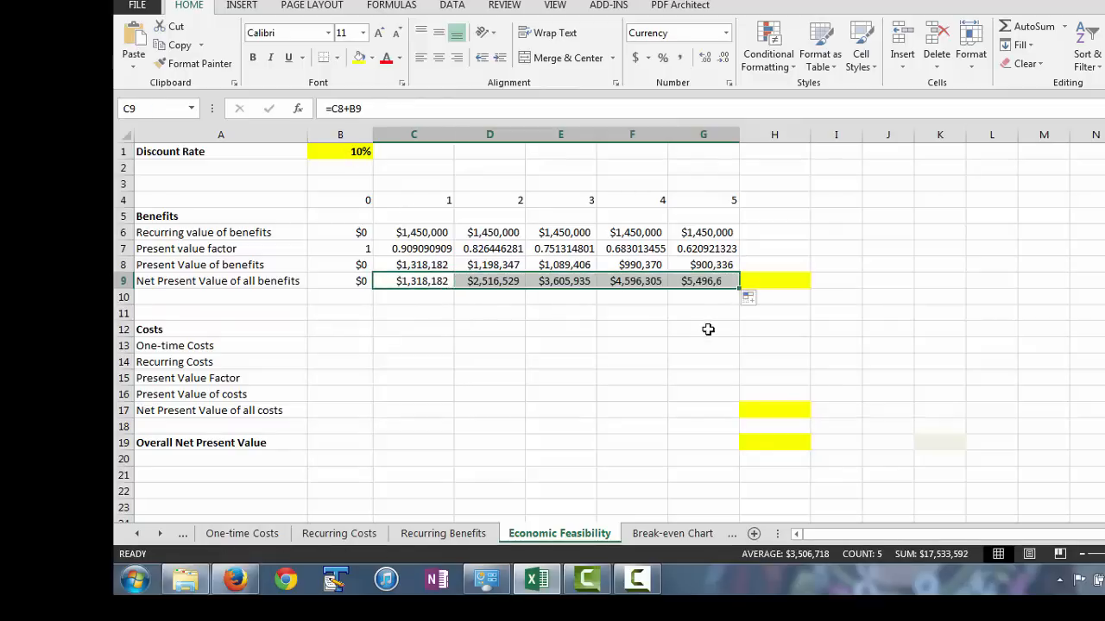
Set the highlighted total net present value of all benefits in H9 to =G9.
click(800, 281)
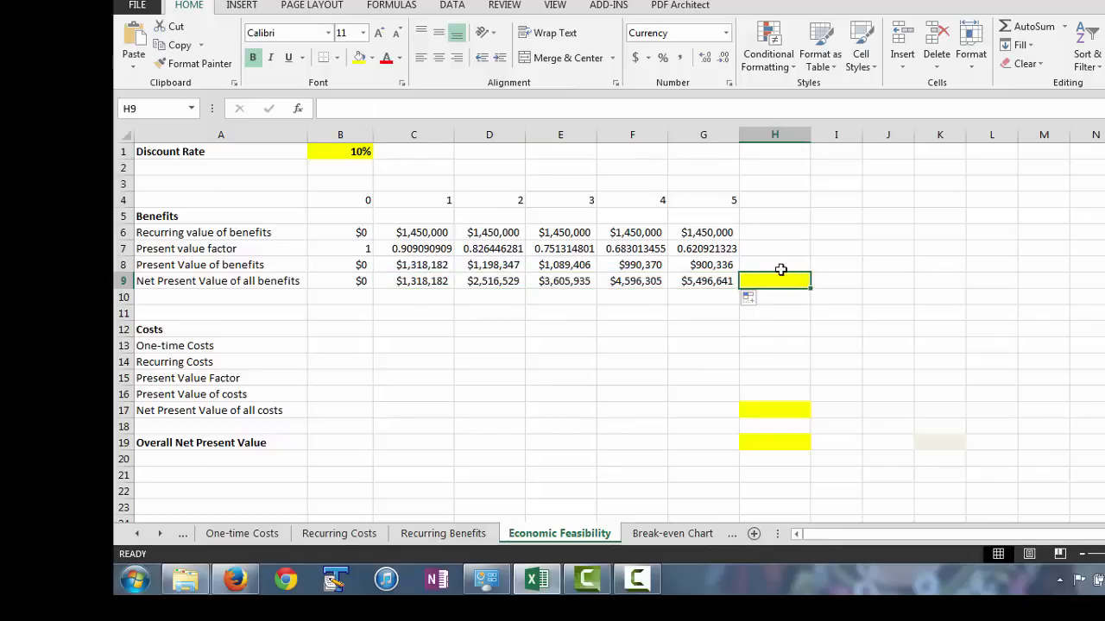
text(=)
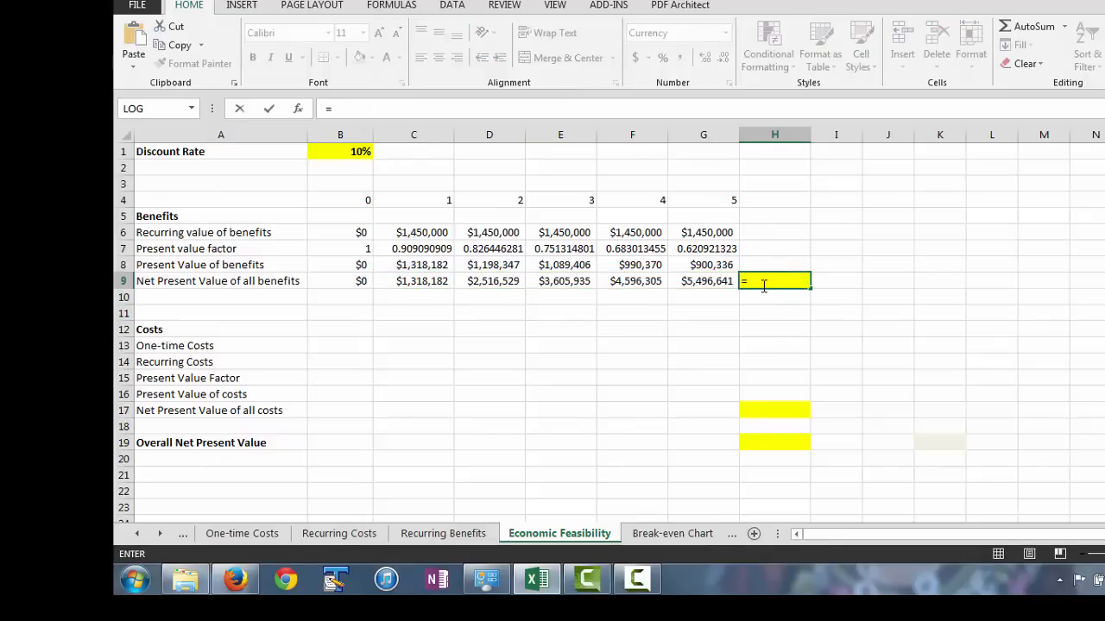
click(709, 282)
key(Return)
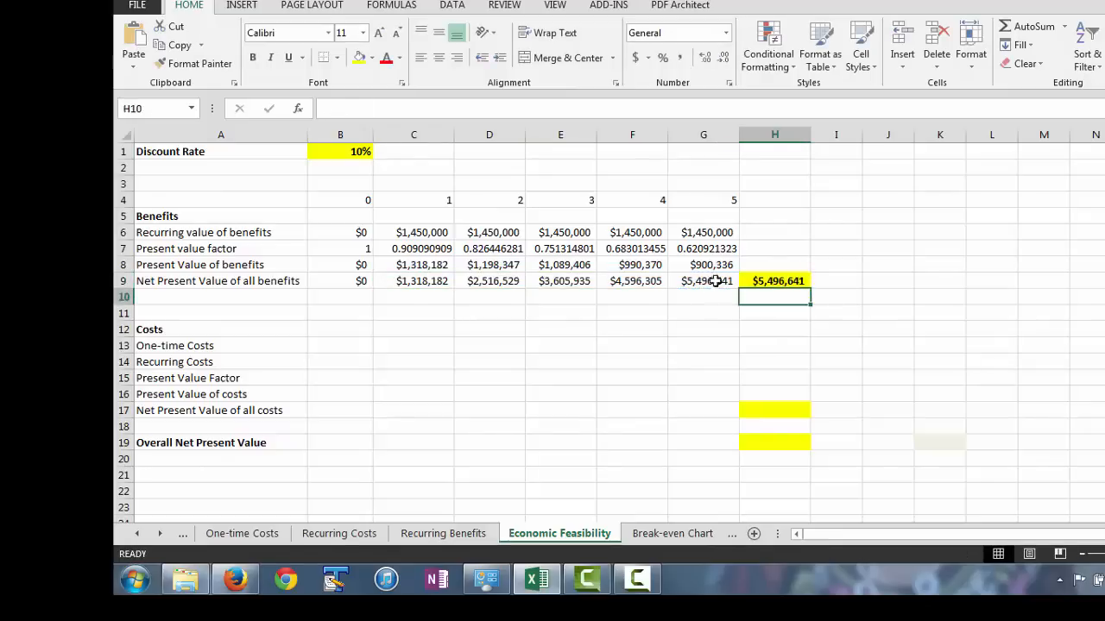
Link the year 0 one-time costs in B13 to the One-time Costs sheet's total with ='One-time Costs'!B8.
click(363, 347)
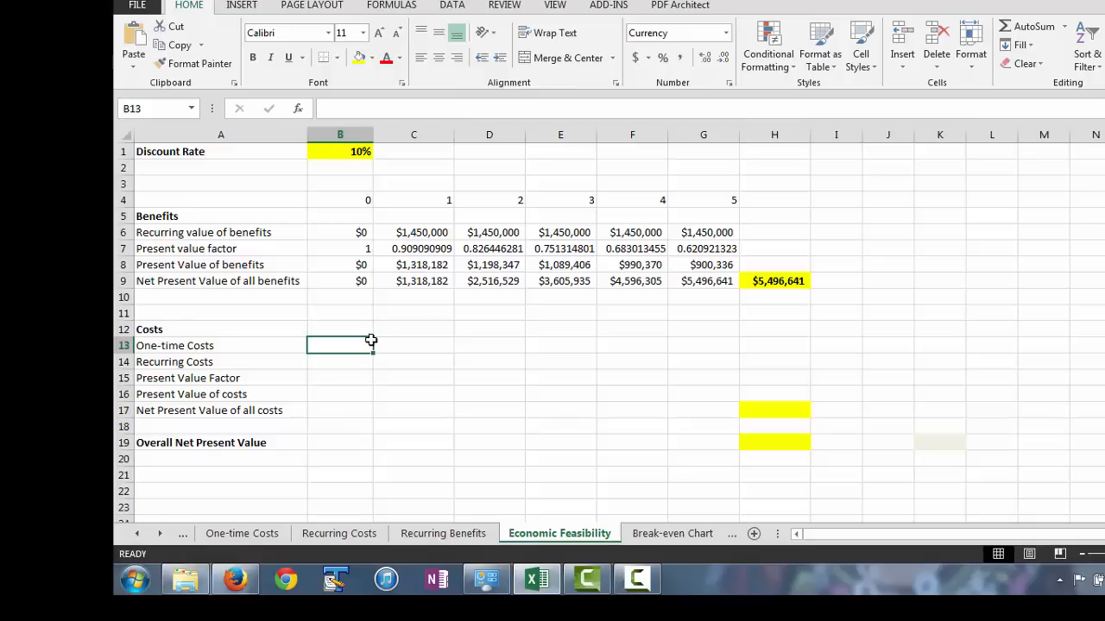
text(=)
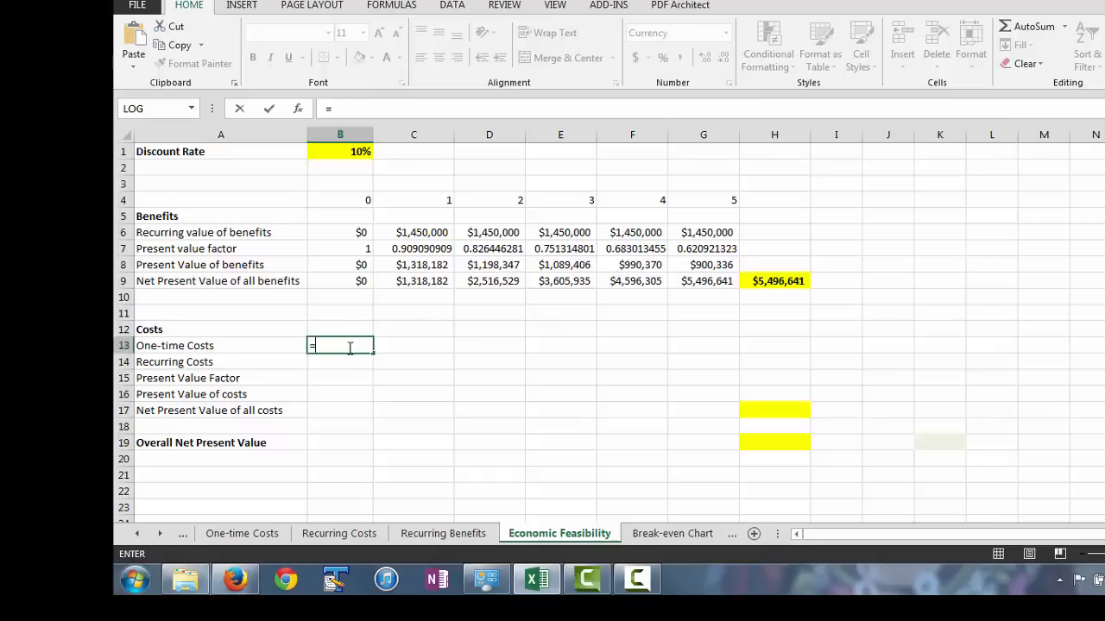
click(252, 539)
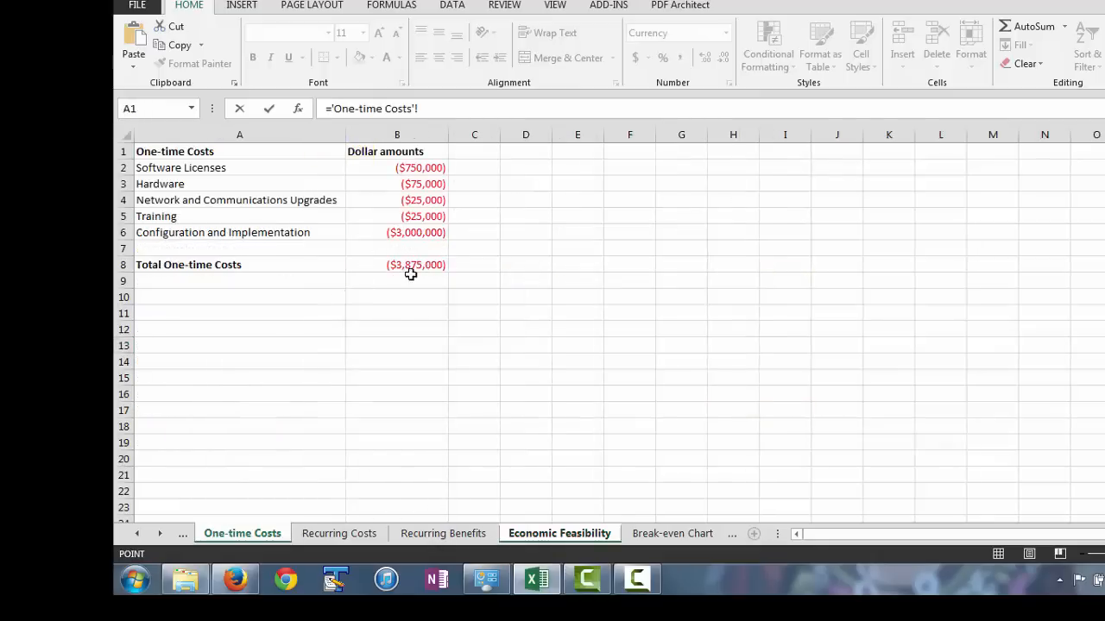
click(411, 269)
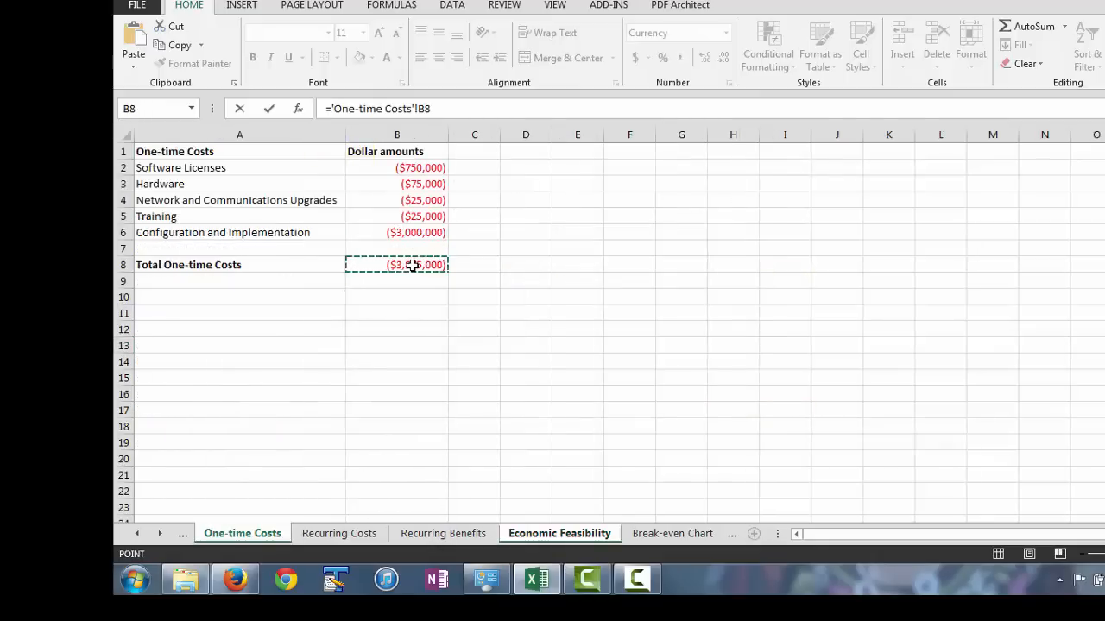
key(Return)
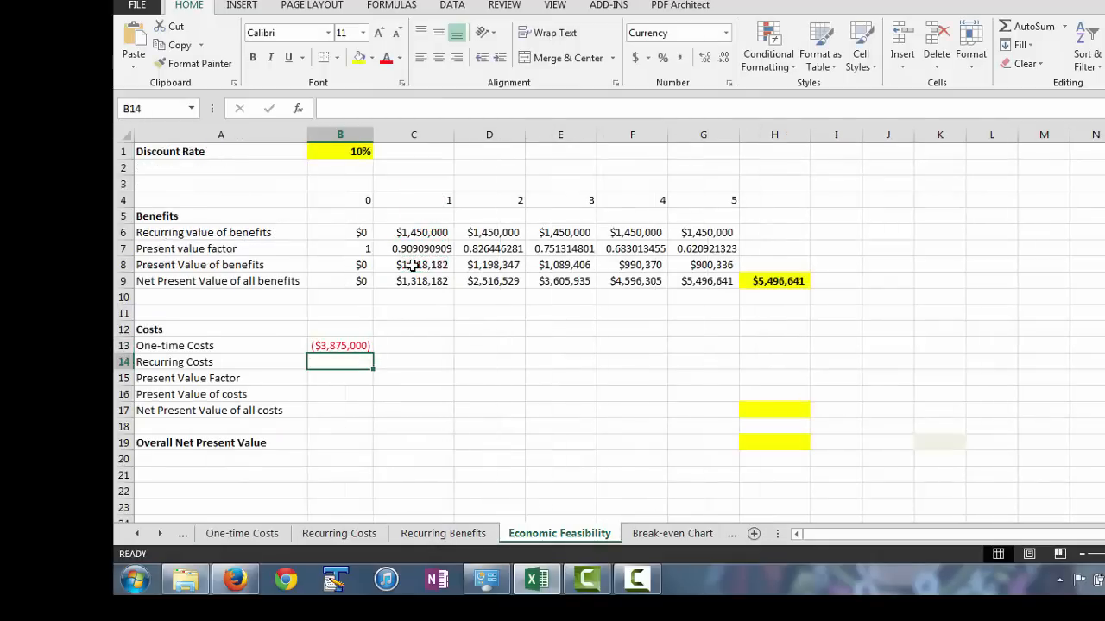
Enter 0 as the year 1 one-time cost in C13 and fill it across to G13.
click(393, 345)
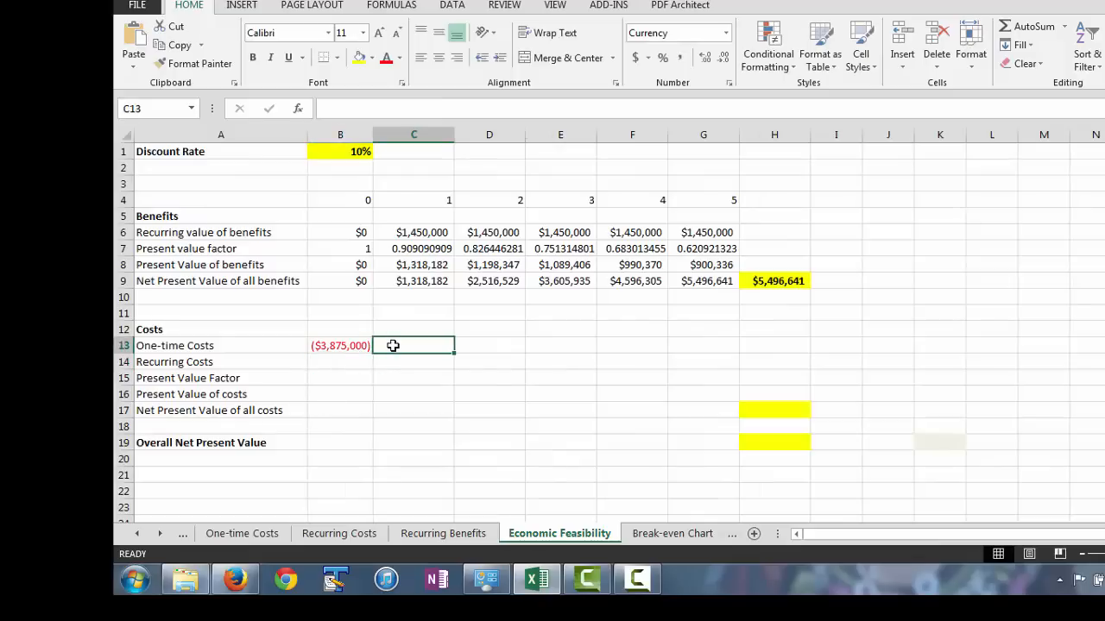
text(0)
click(491, 345)
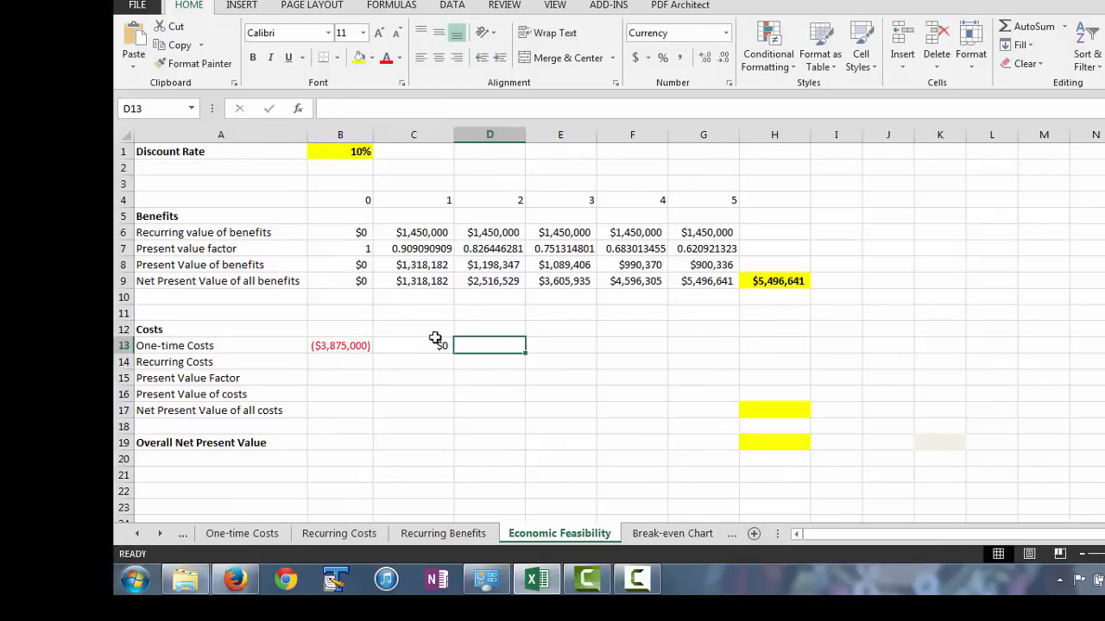
click(439, 345)
drag(454, 351, 732, 368)
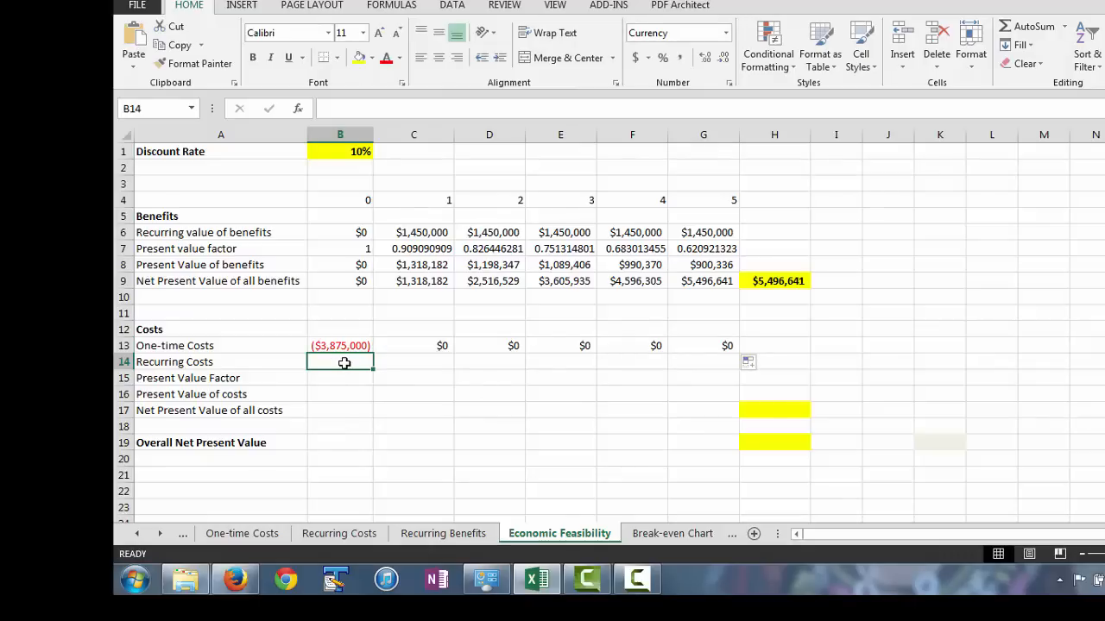
Set the year 0 recurring costs in B14 to 0 and link year 1 in C14 to ='Recurring Costs'!B5.
text(0)
key(Return)
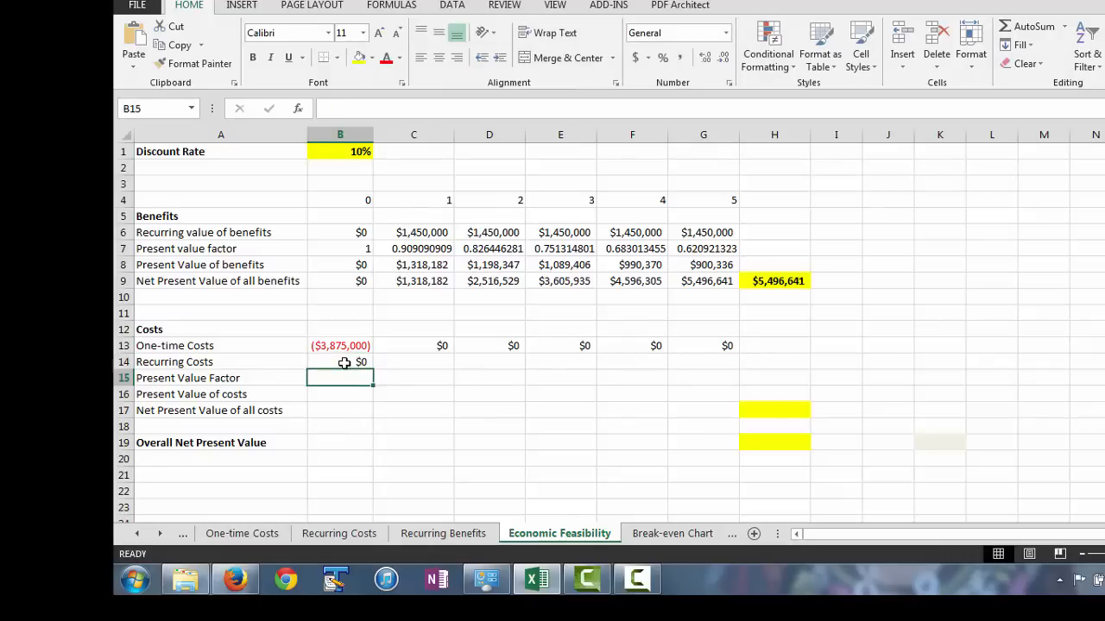
click(389, 361)
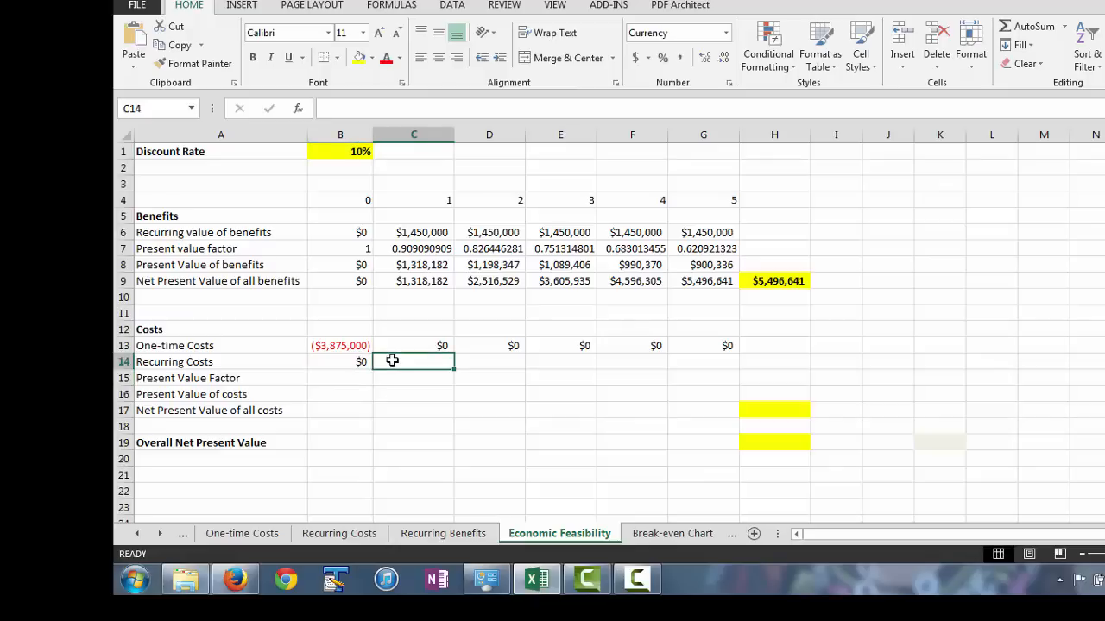
text(=)
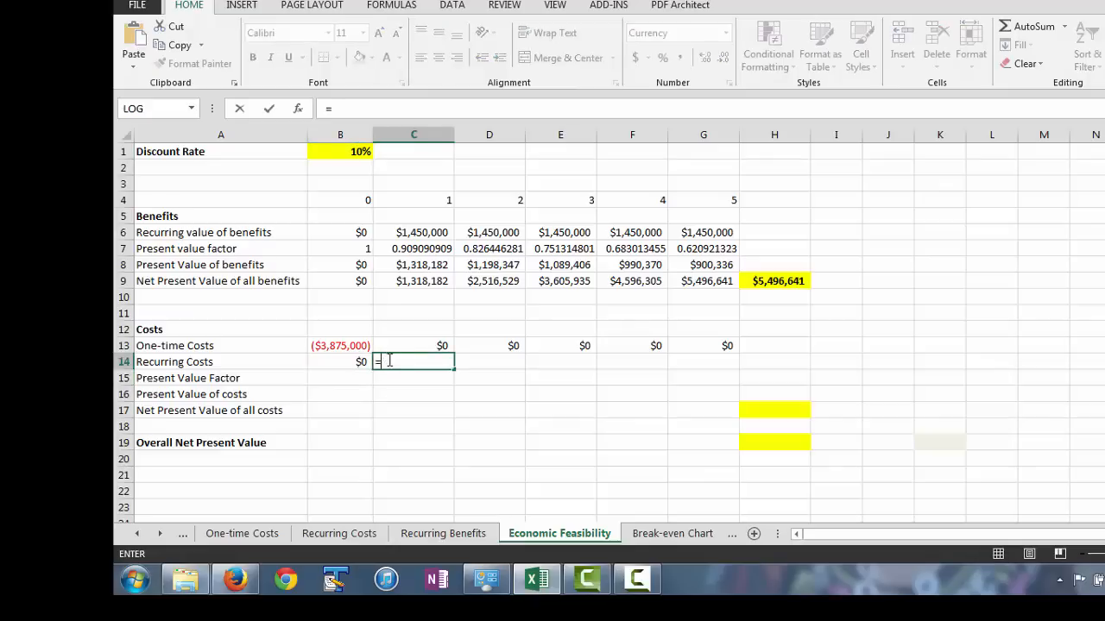
click(338, 533)
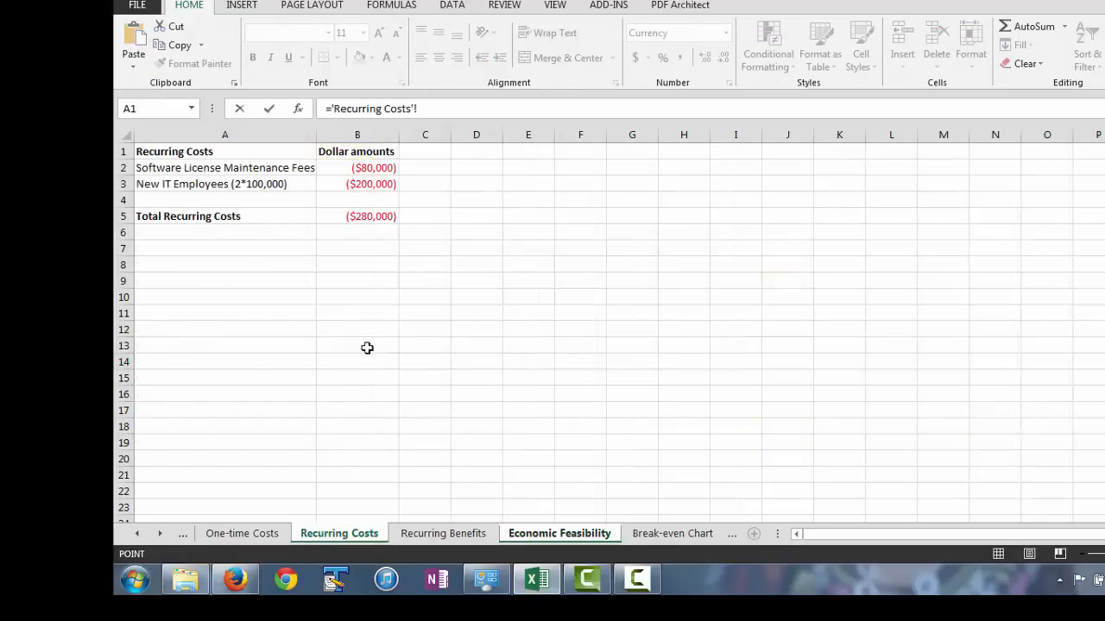
click(345, 212)
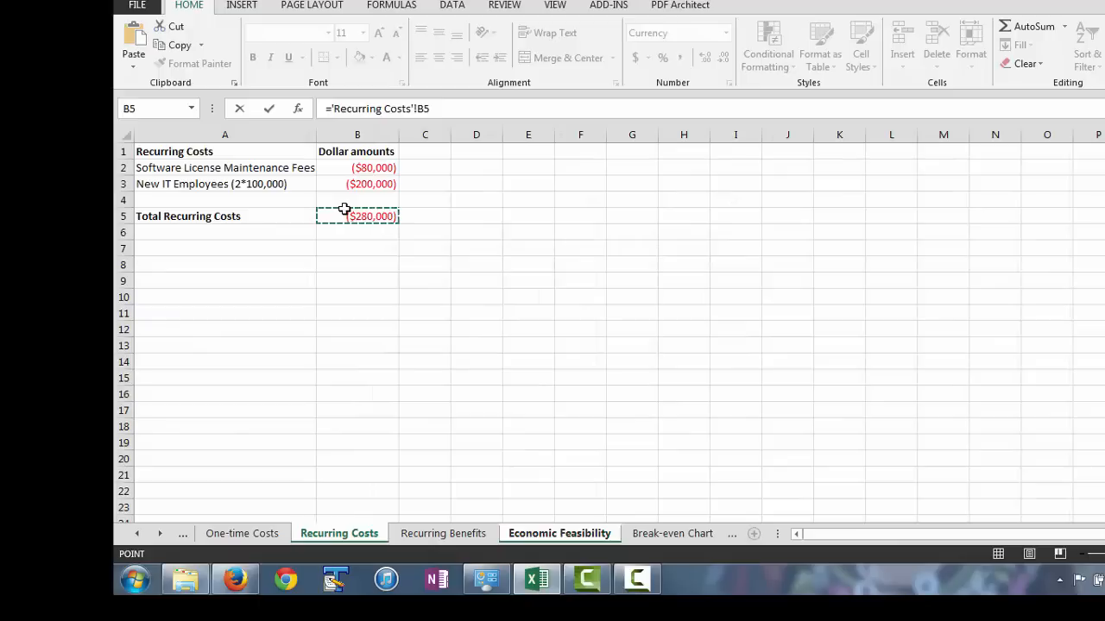
key(Return)
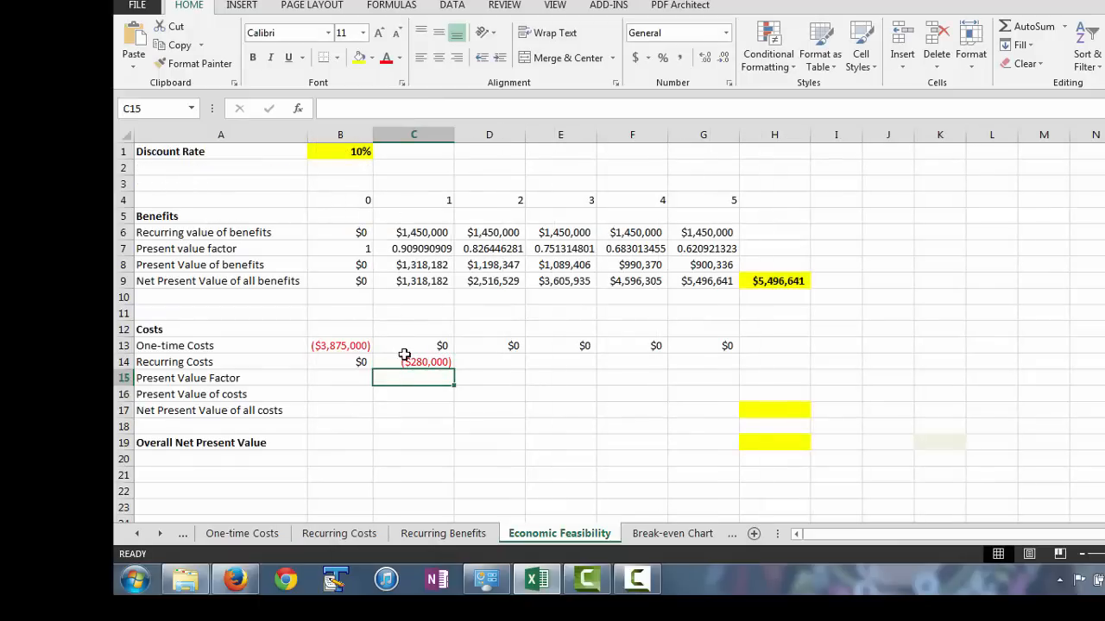
Make the recurring costs reference in C14 absolute as 'Recurring Costs'!$B$5 and fill it across to G14.
key(Up)
click(418, 105)
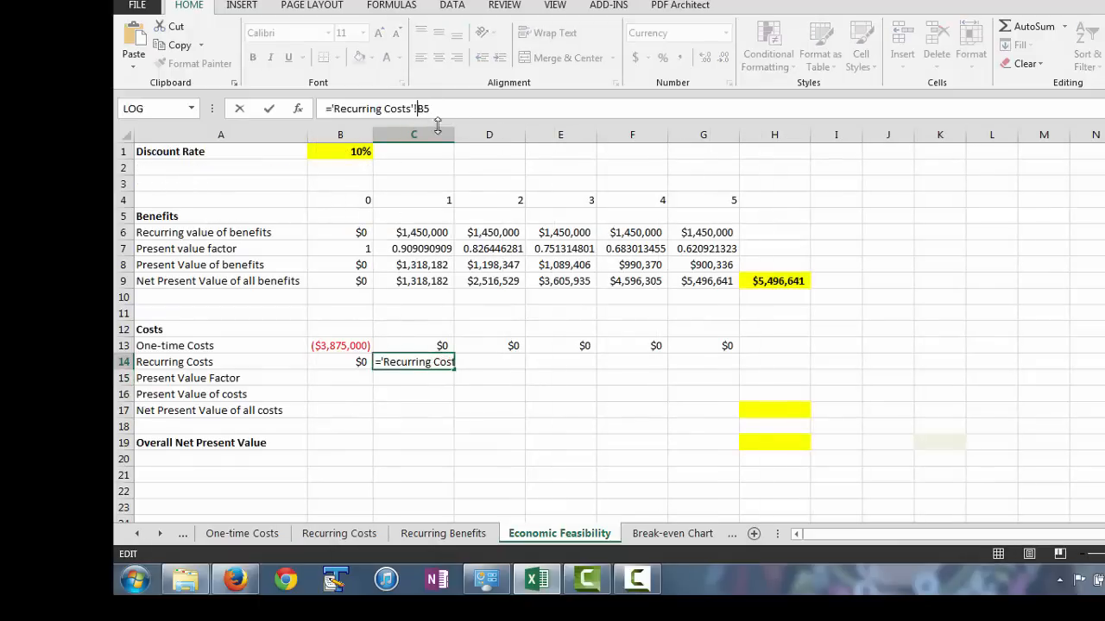
key(F4)
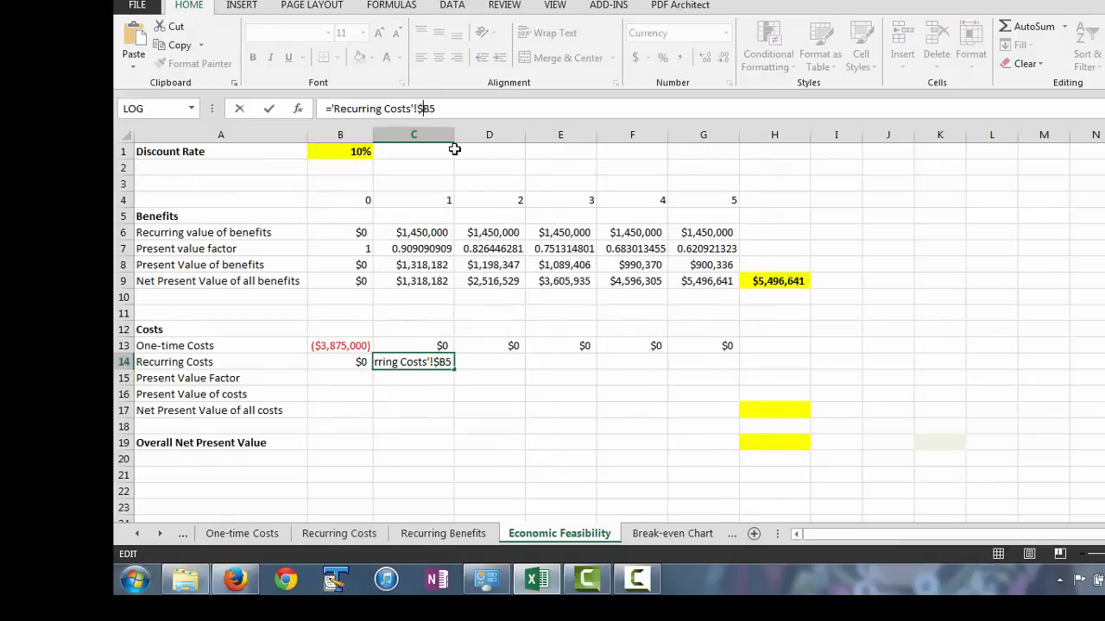
key(Return)
click(412, 363)
drag(454, 368, 758, 361)
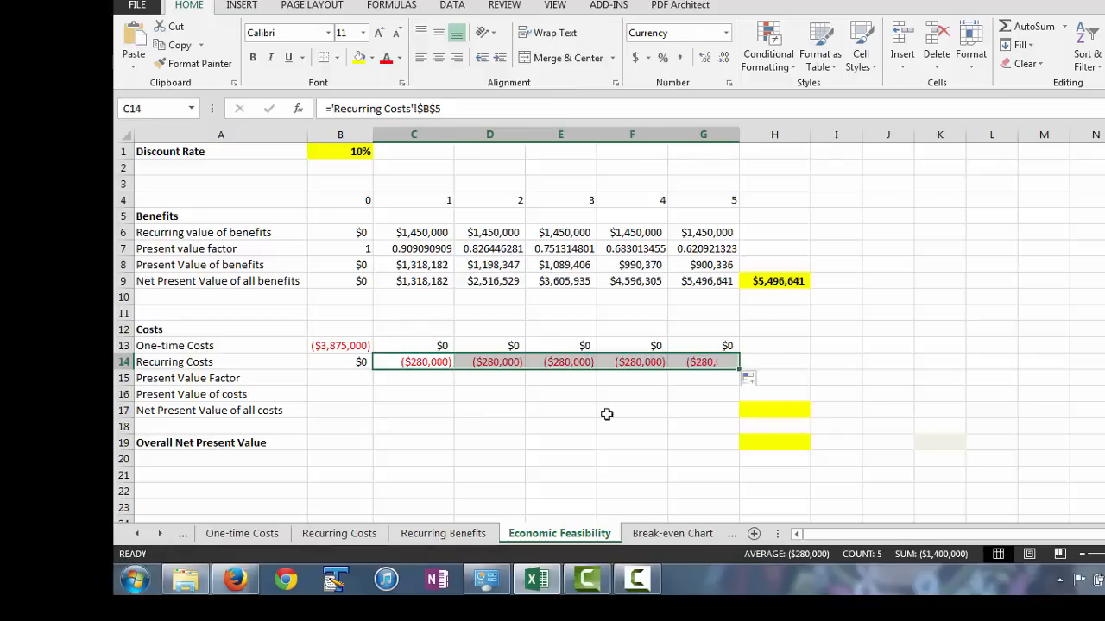
Link the costs section's present value factor in B15 to =B7 and fill the formula across to G15.
click(326, 378)
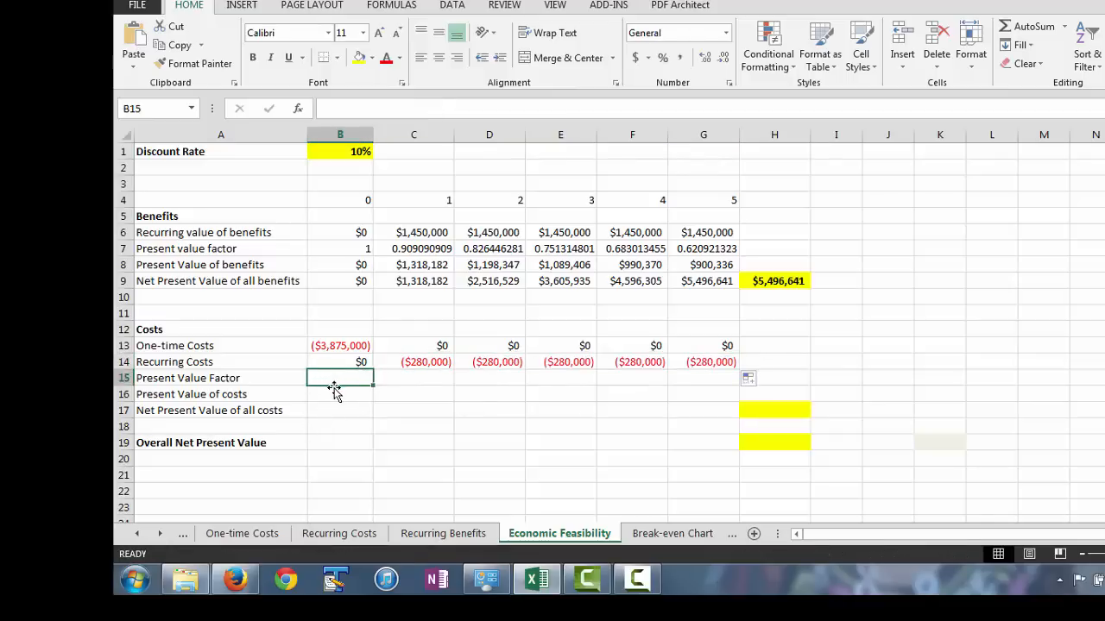
text(=)
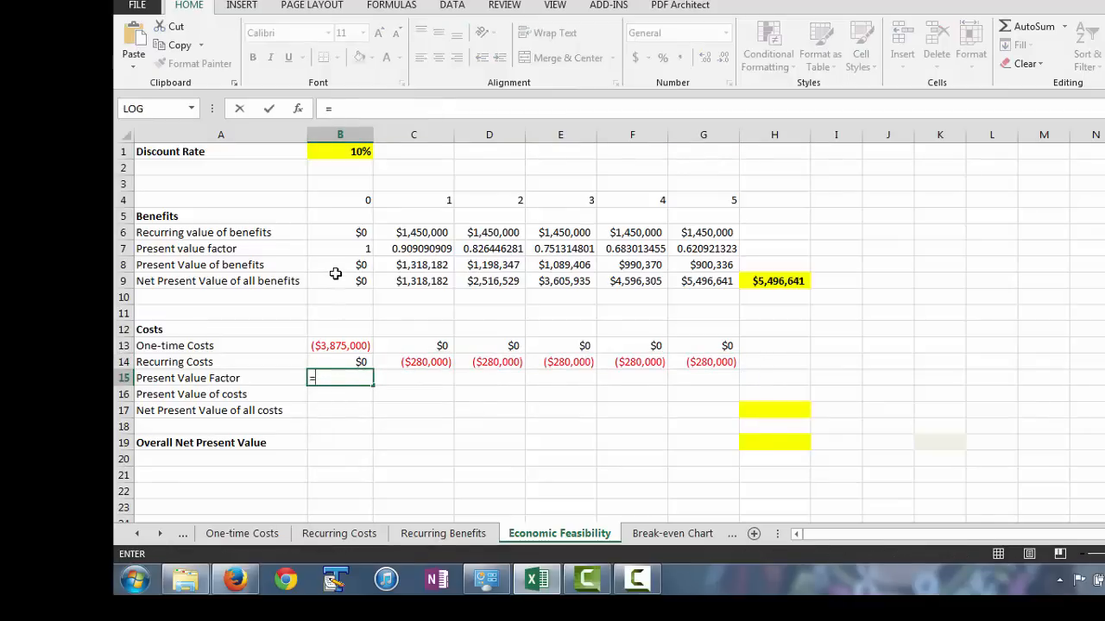
click(324, 251)
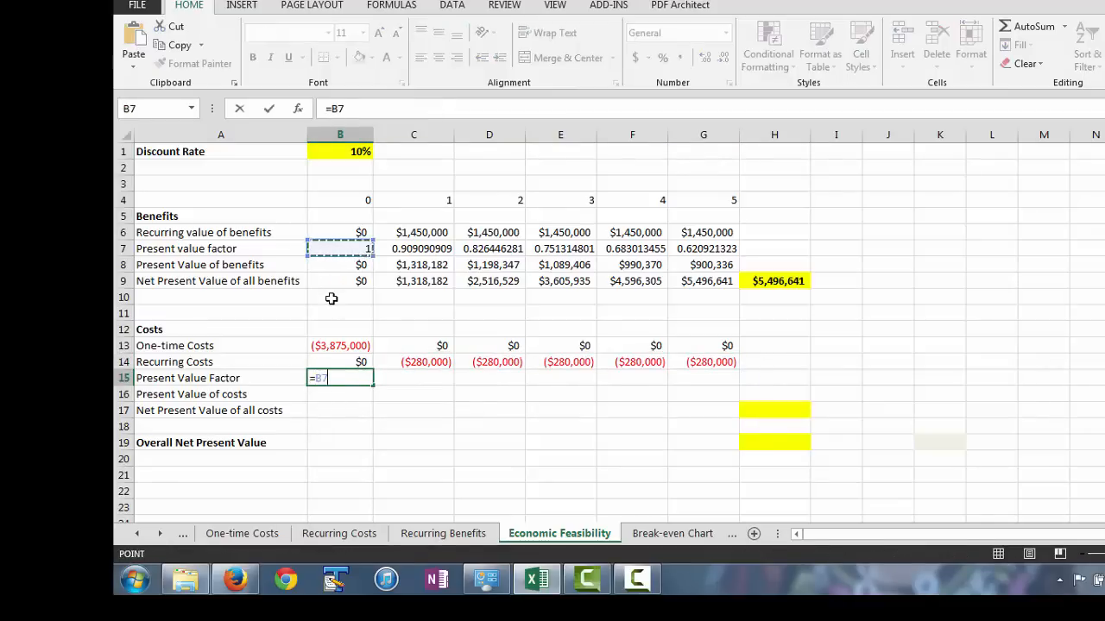
key(Return)
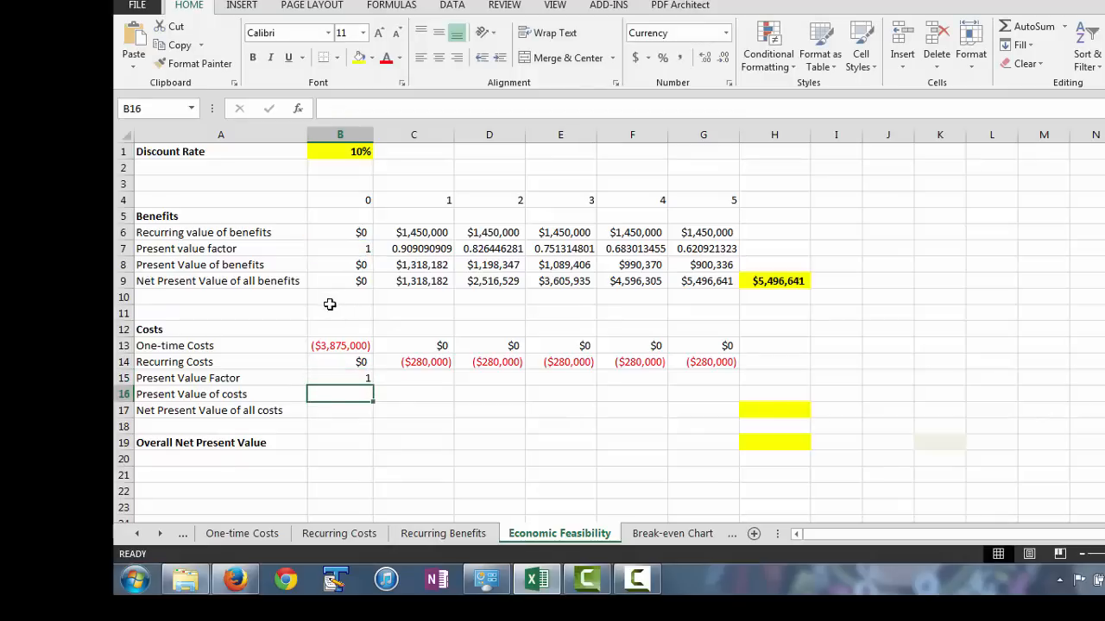
click(362, 377)
drag(373, 385, 730, 385)
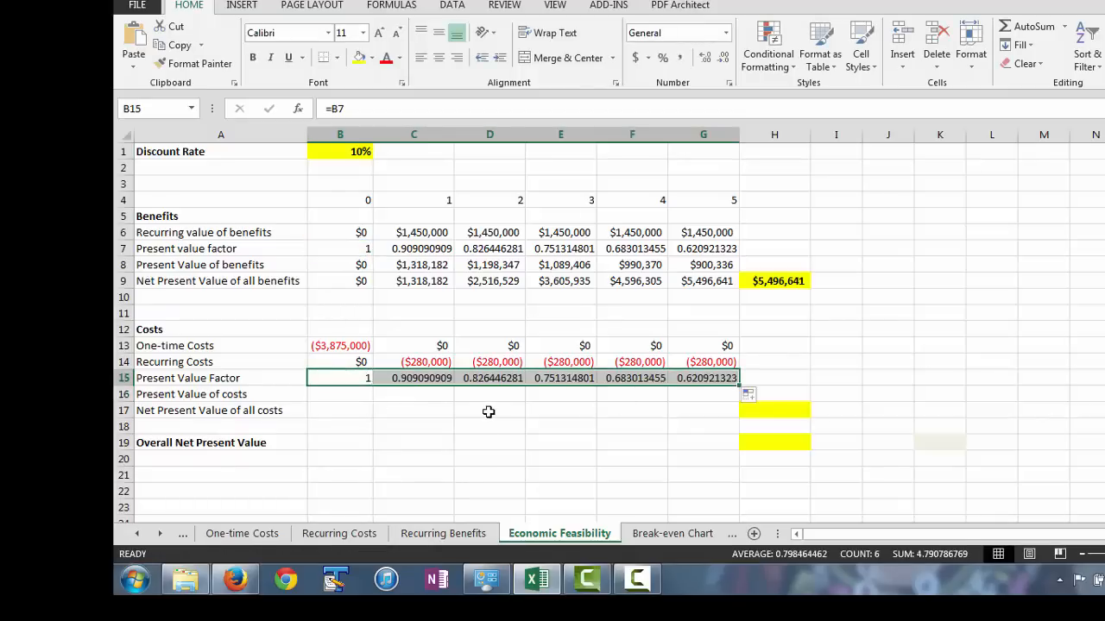
Calculate the year 0 present value of costs in B16 with the formula =B13*B15.
click(340, 392)
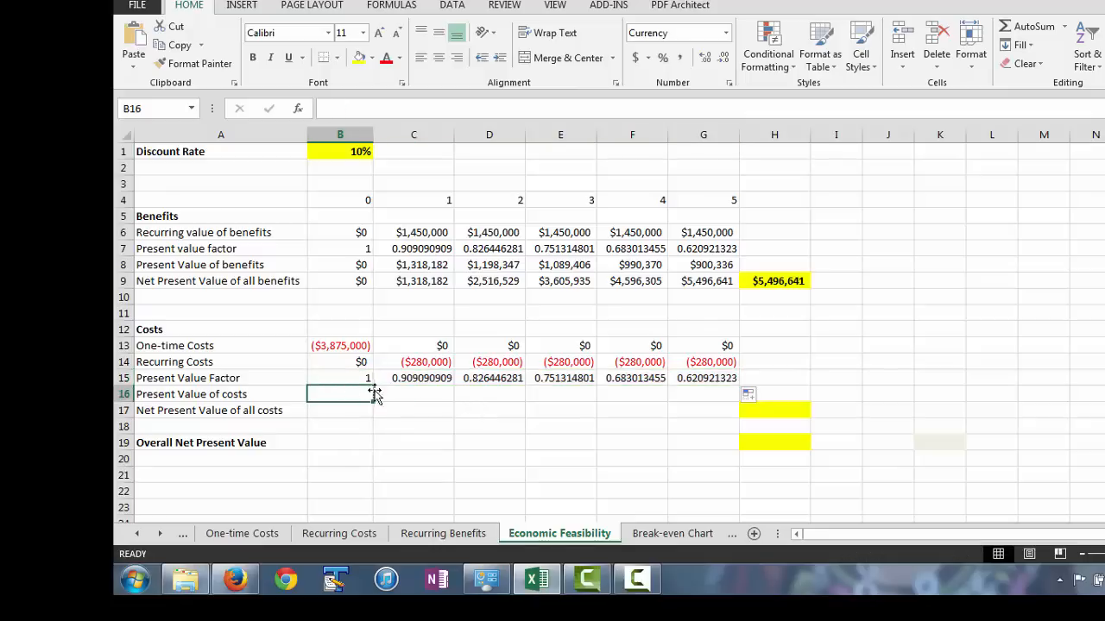
text(=)
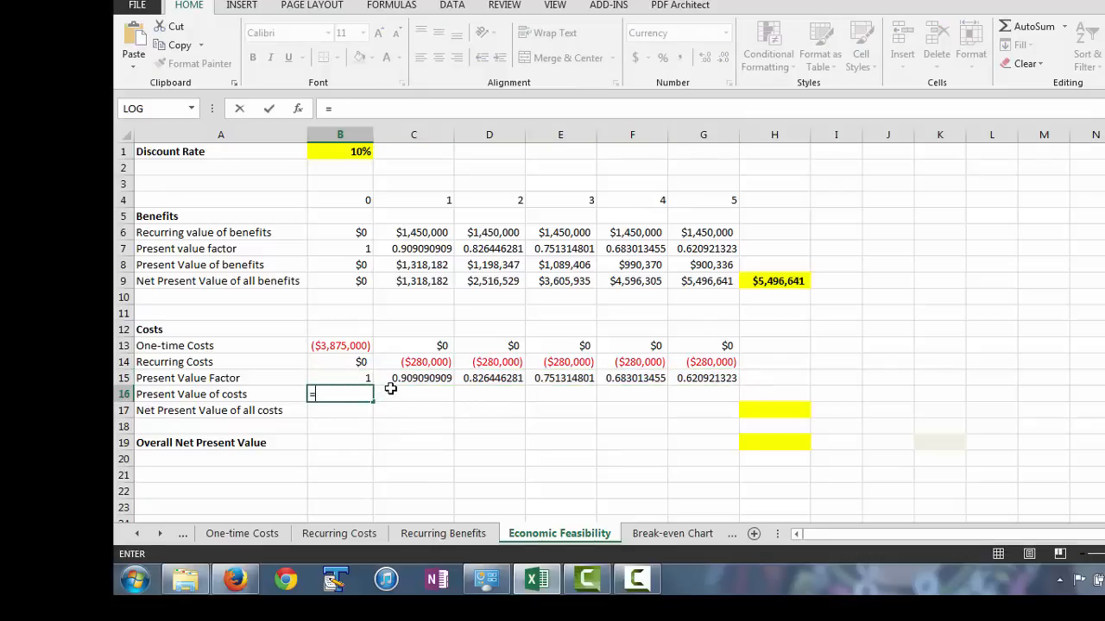
click(321, 346)
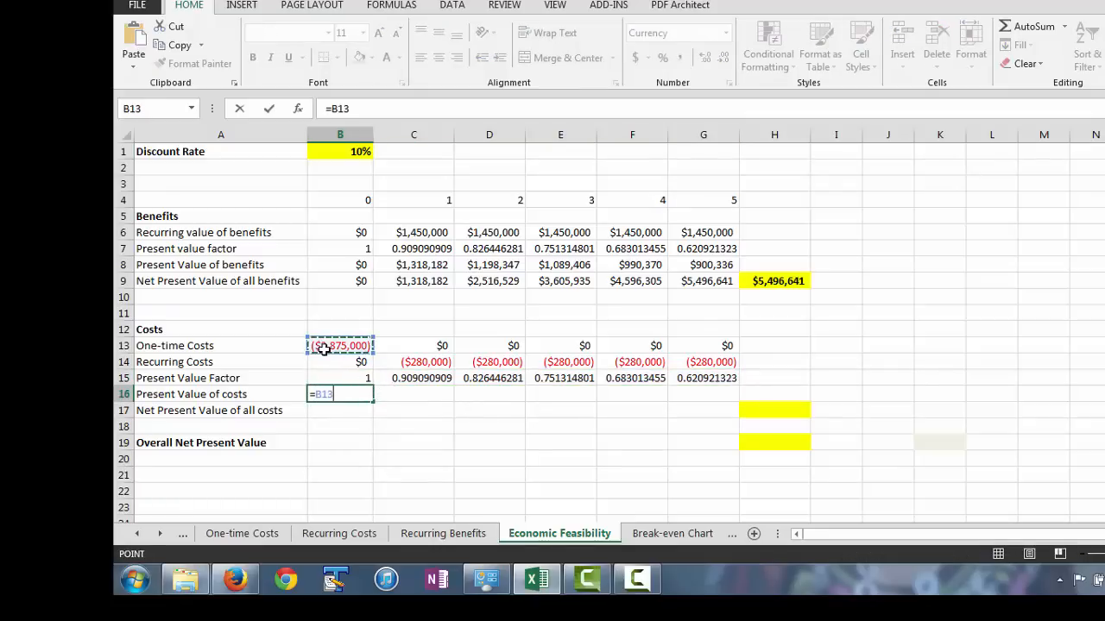
text(*)
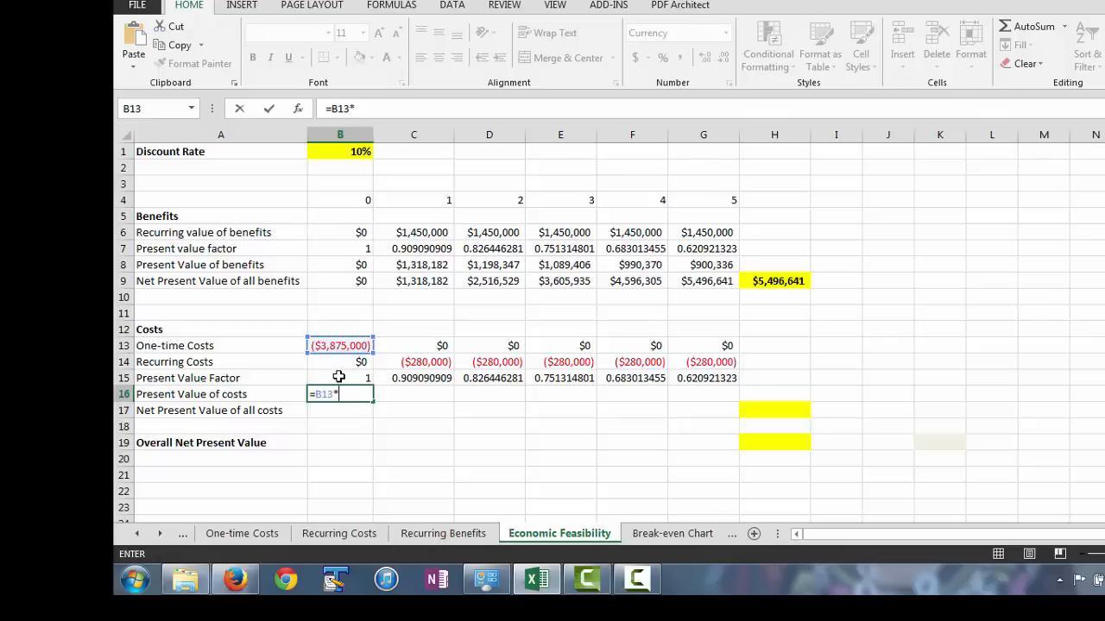
click(339, 377)
key(Return)
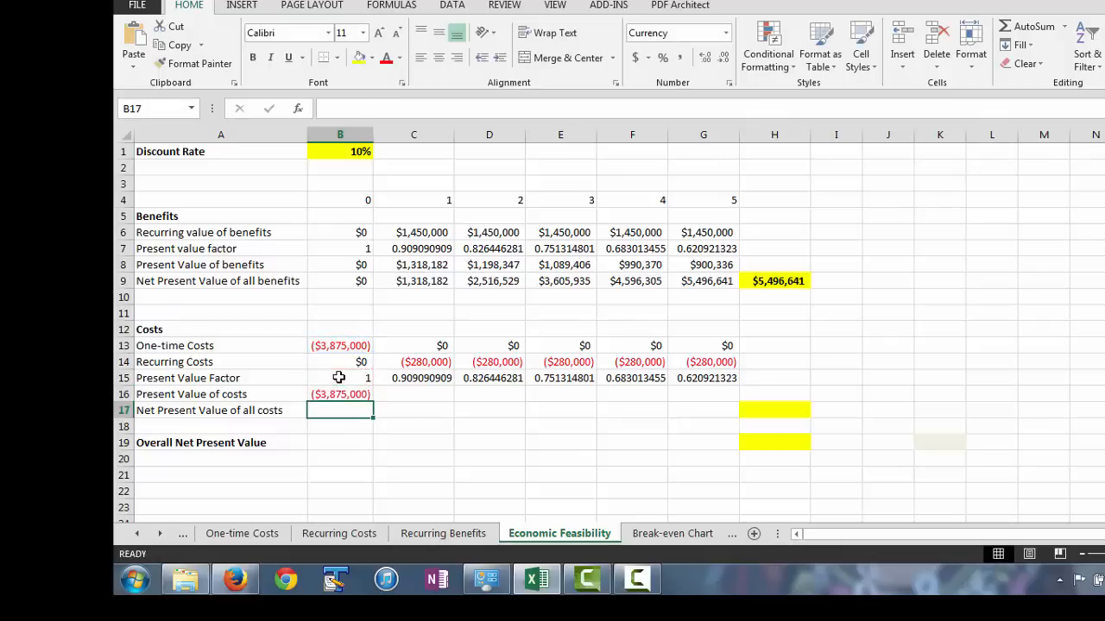
Calculate the year 1 present value of costs in C16 as =C14*C15 and fill the formula across to G16.
click(418, 391)
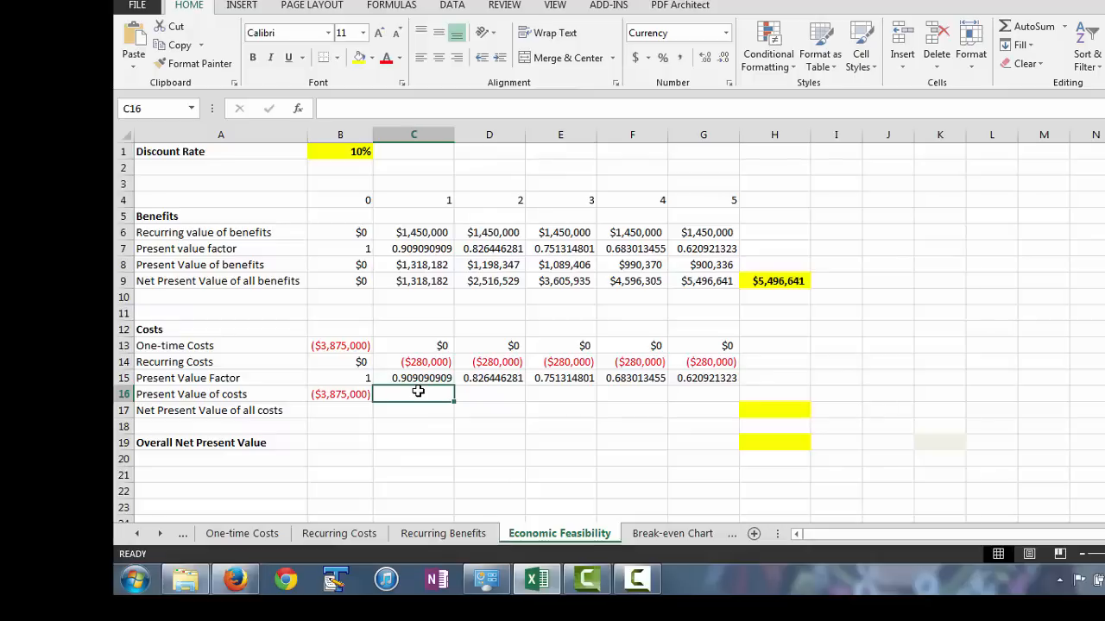
text(=)
click(413, 363)
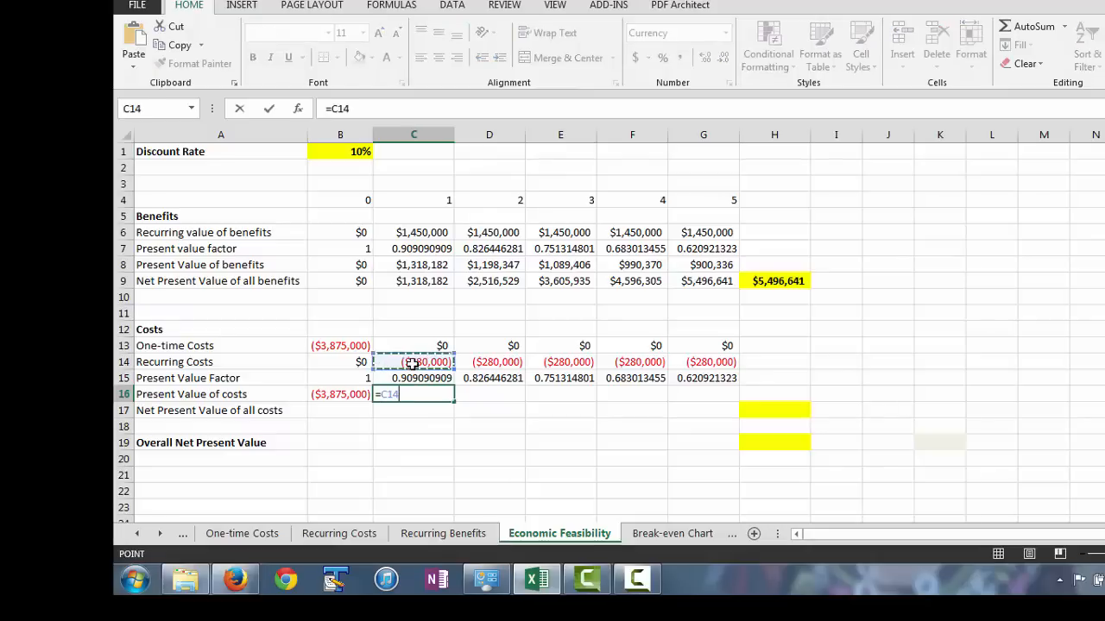
text(*)
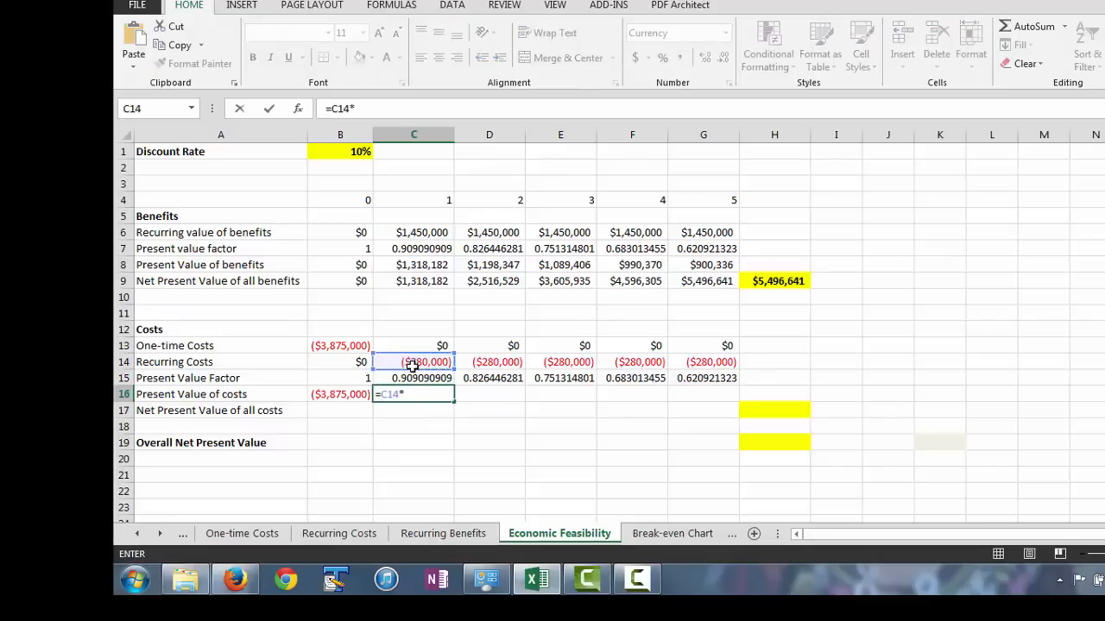
click(416, 377)
key(Return)
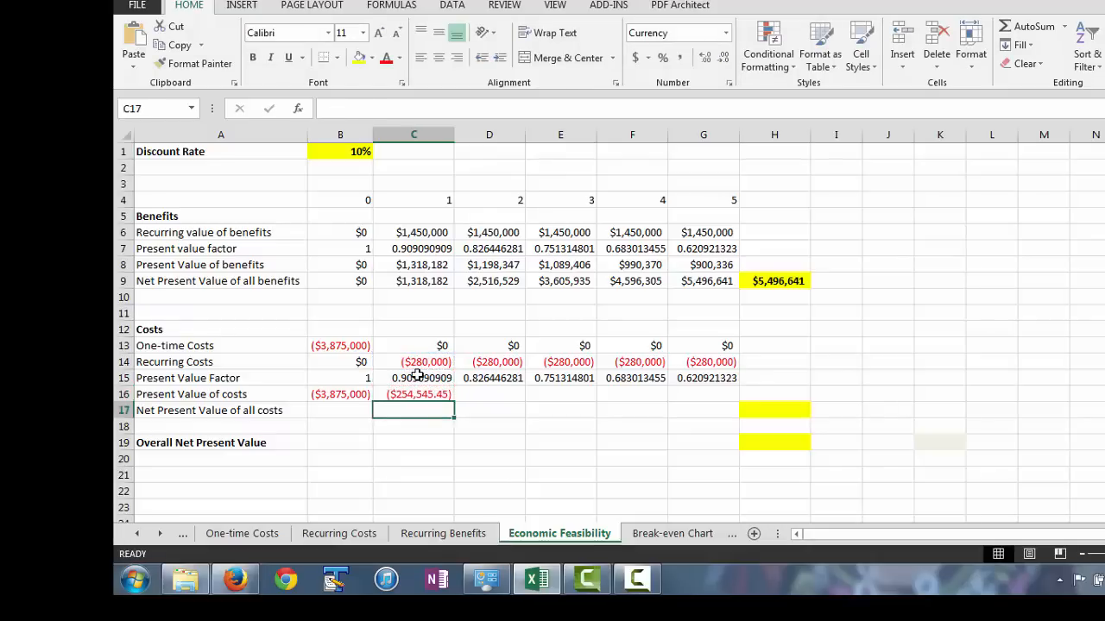
click(447, 398)
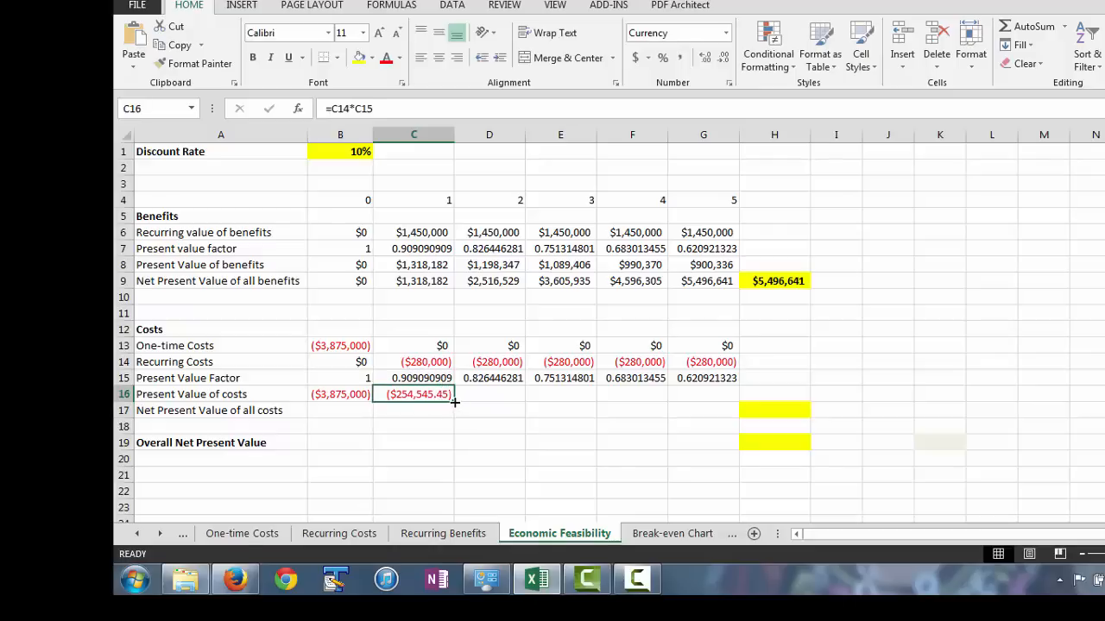
drag(454, 402, 721, 400)
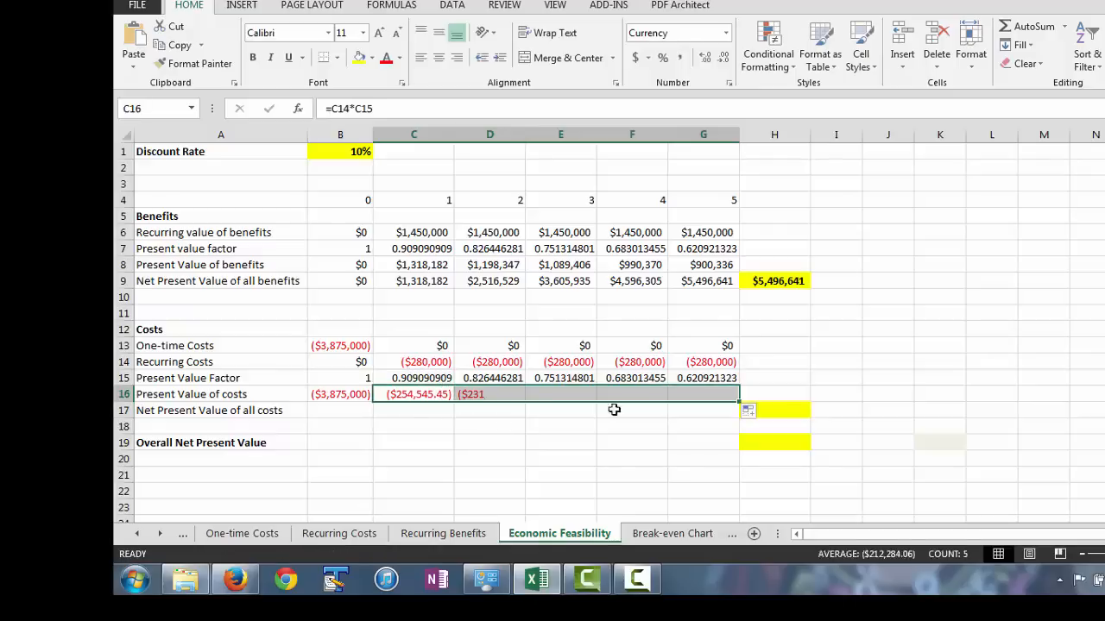
Link the year 0 net present value of all costs in B17 to =B16.
click(339, 412)
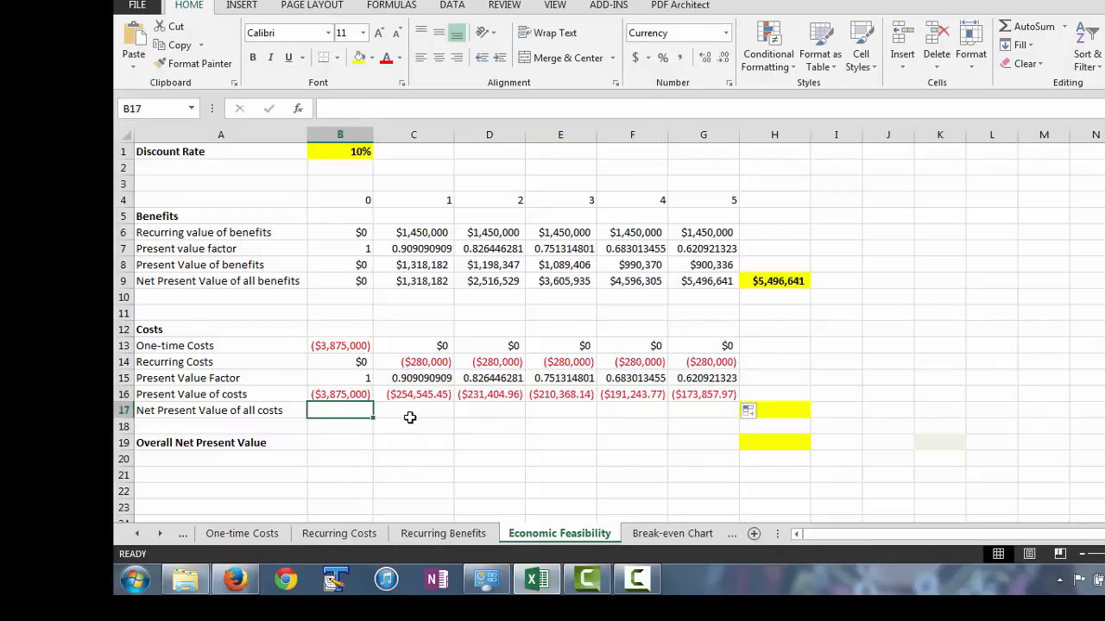
text(=)
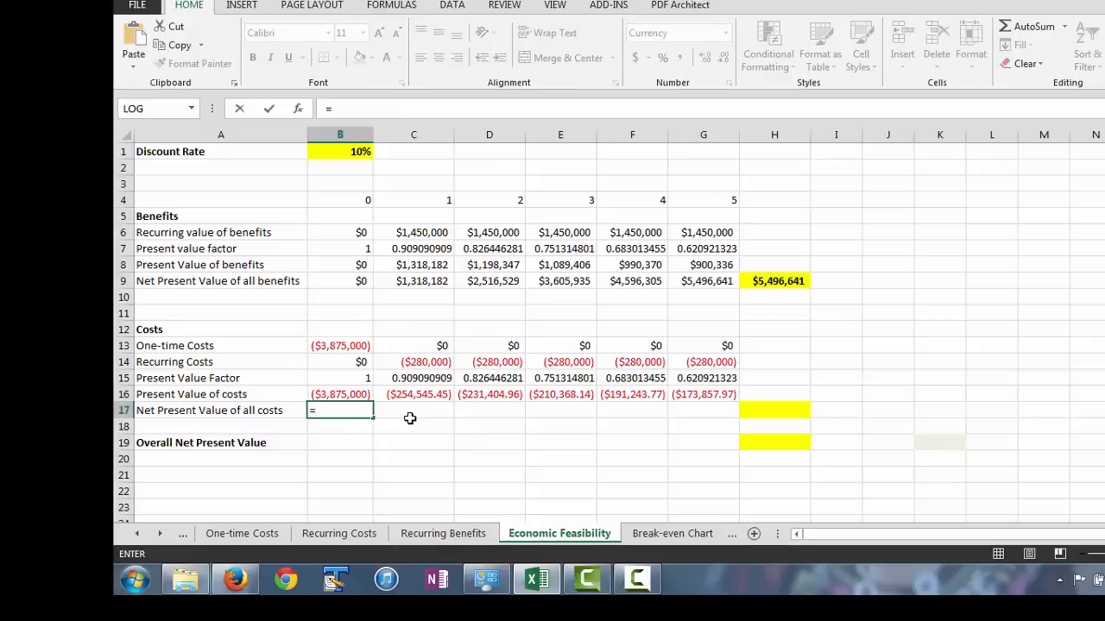
click(342, 394)
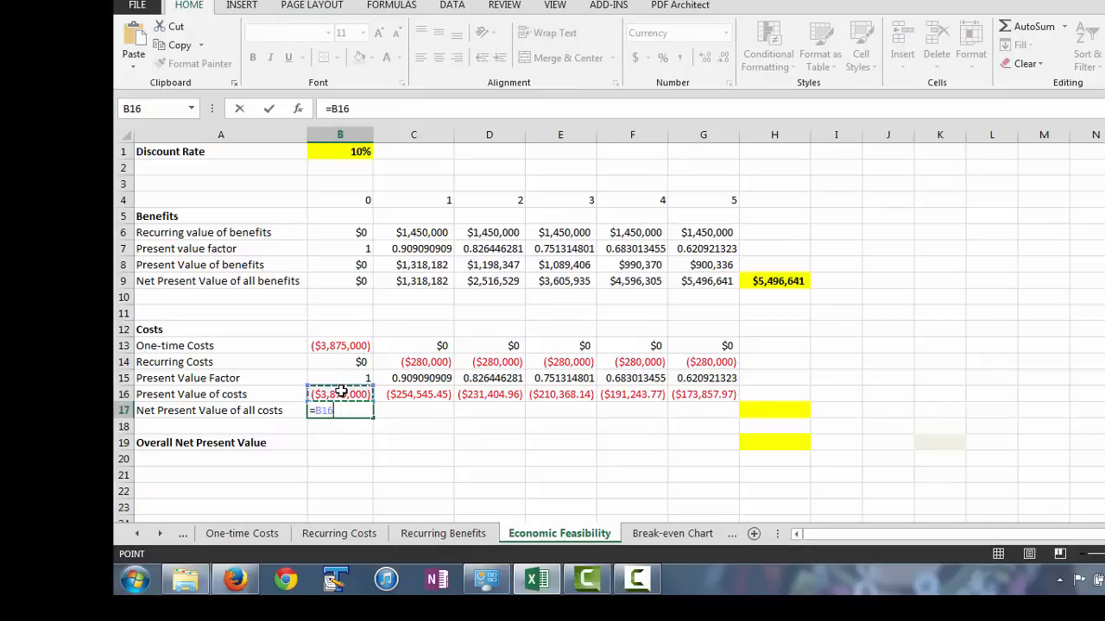
key(Return)
Accumulate the net present value of all costs in C17 with =C16+B17 and fill the formula across to G17.
click(421, 413)
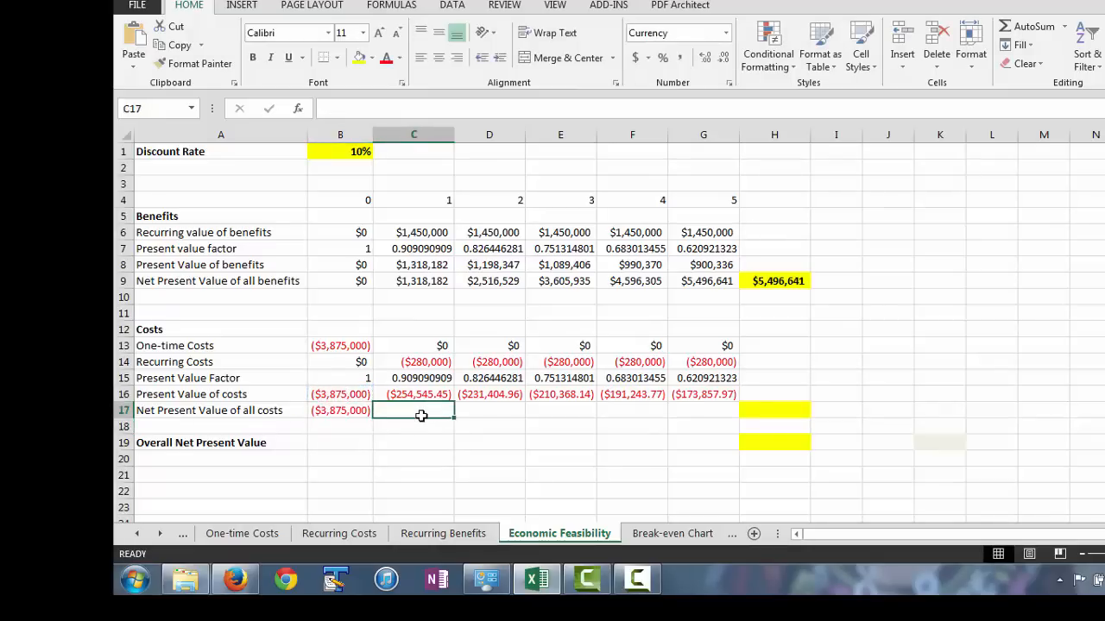
text(=)
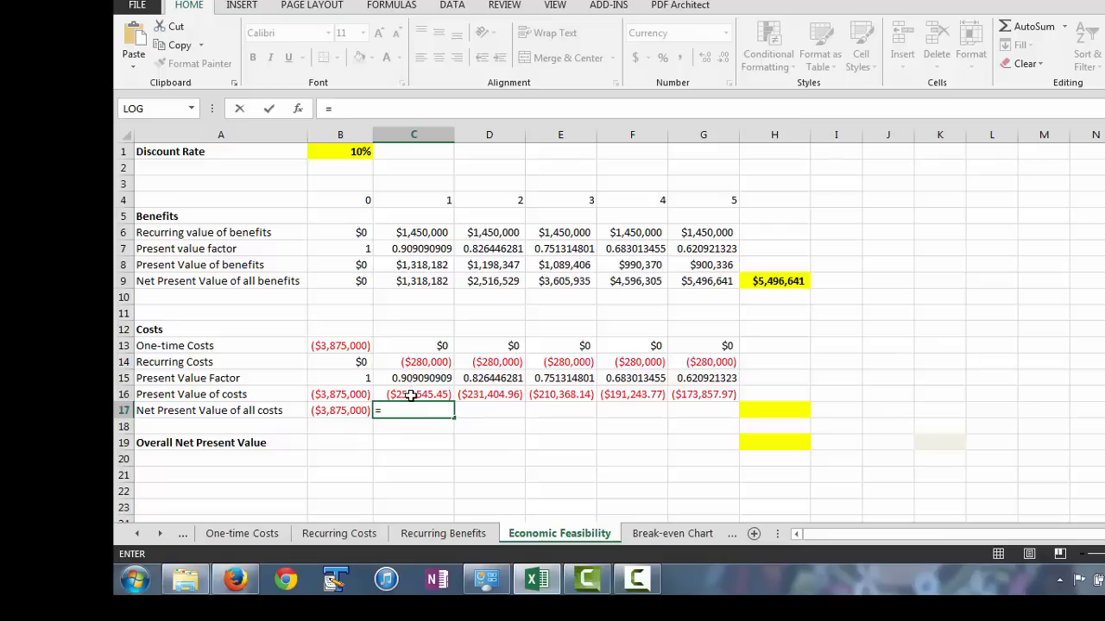
click(412, 395)
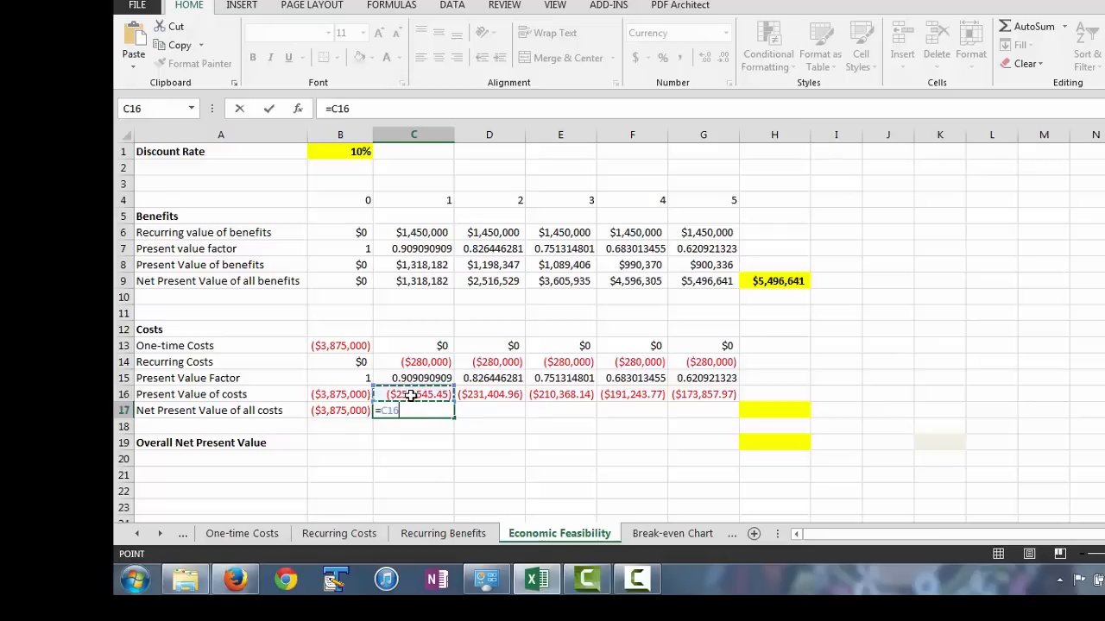
text(+)
click(329, 412)
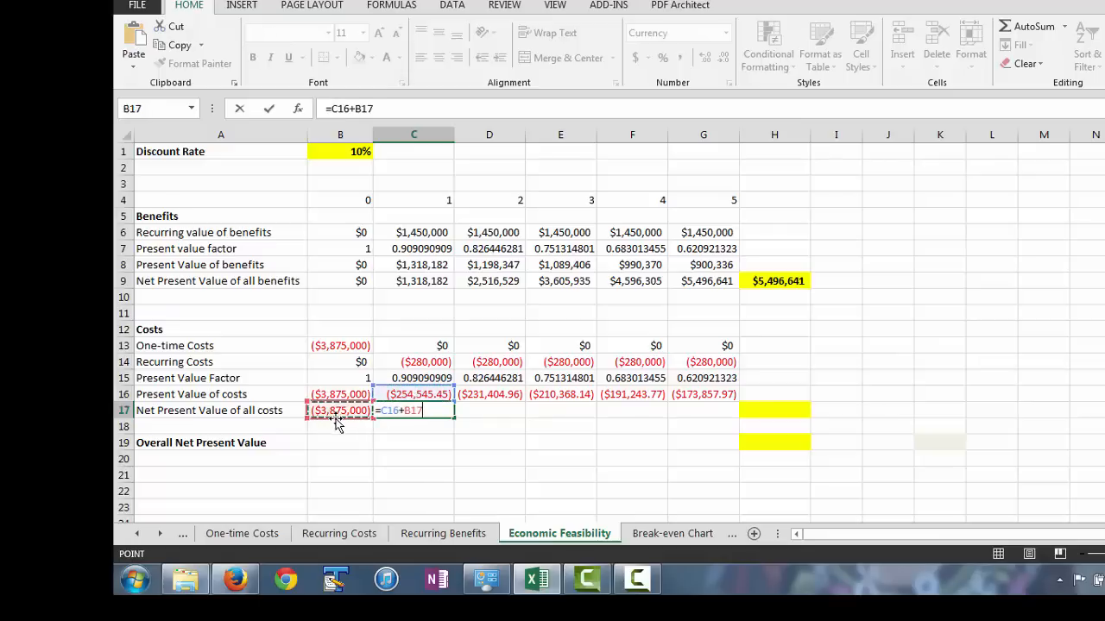
key(Return)
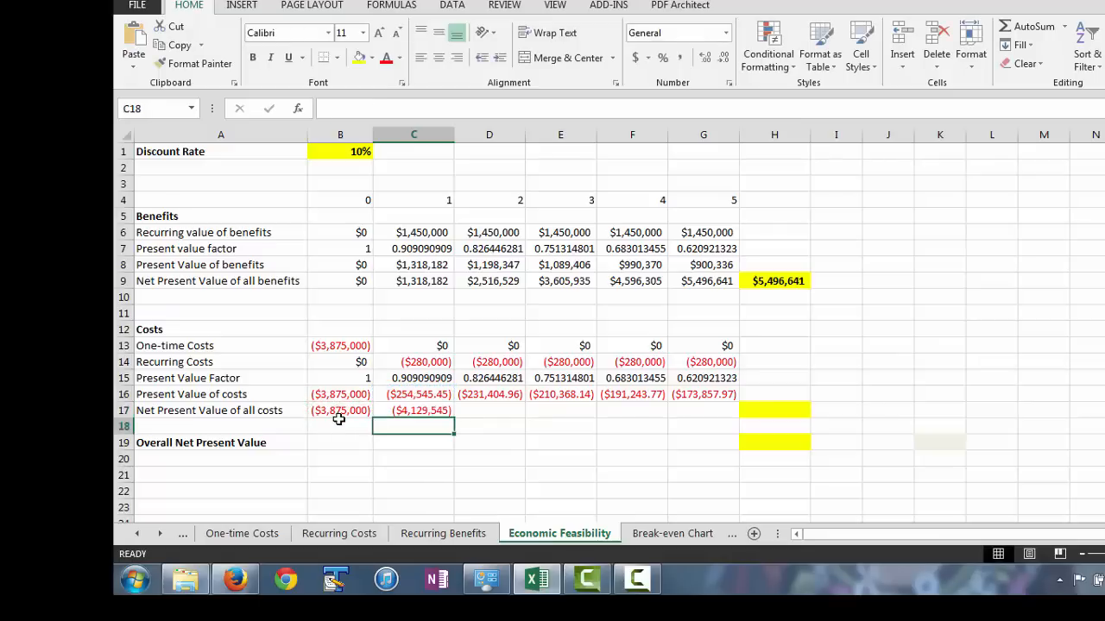
click(413, 411)
drag(452, 417, 733, 418)
Link the highlighted total for net present value of all costs in H17 to =G17.
click(794, 413)
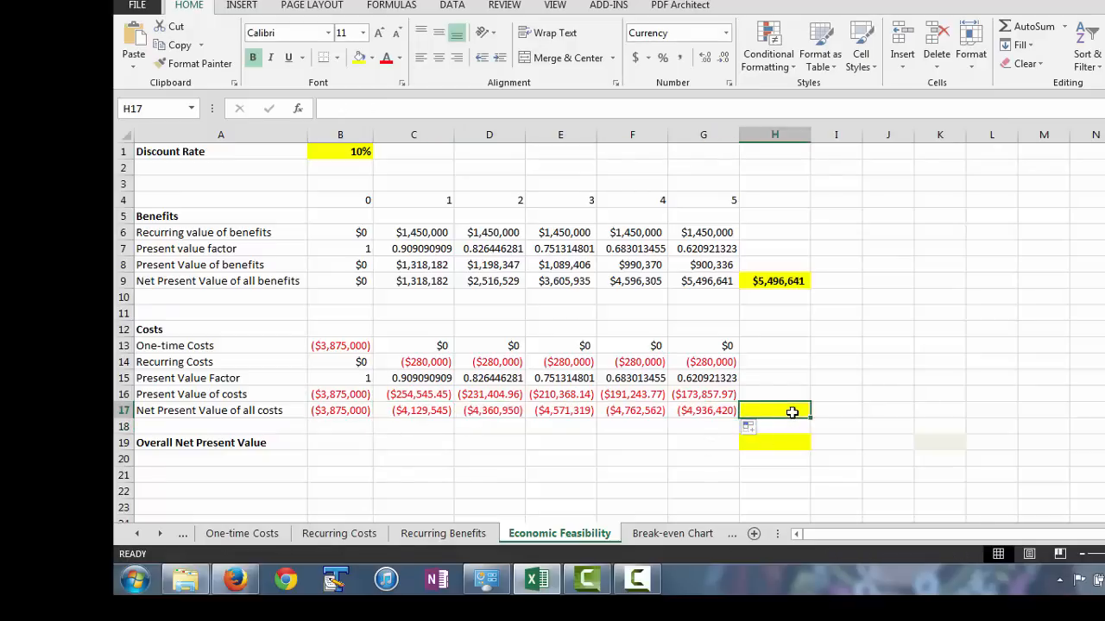
text(=)
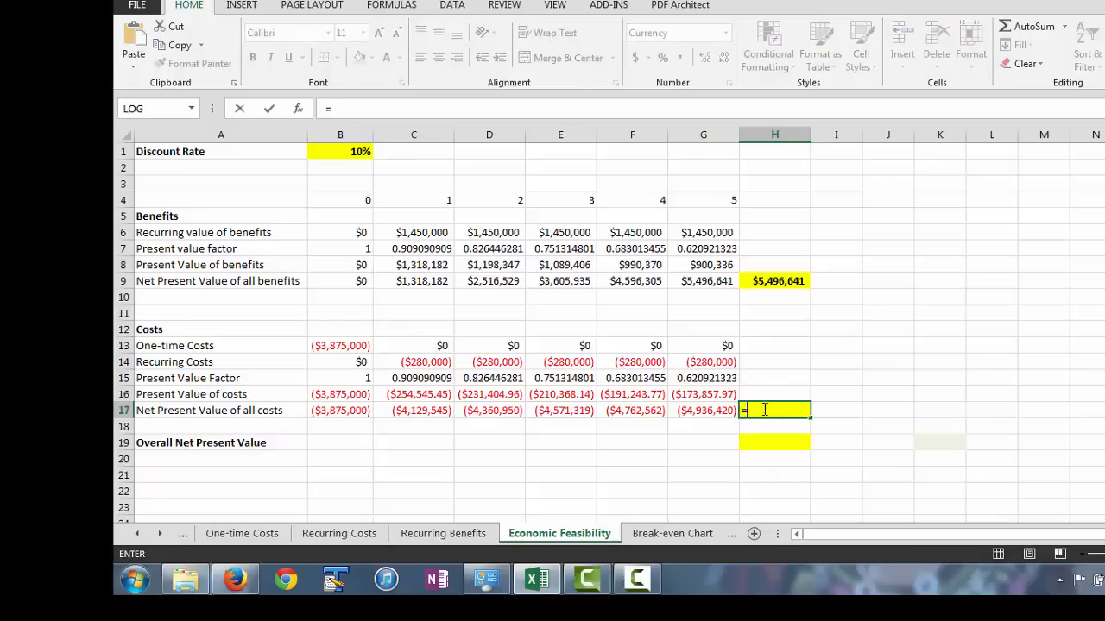
click(691, 414)
key(Return)
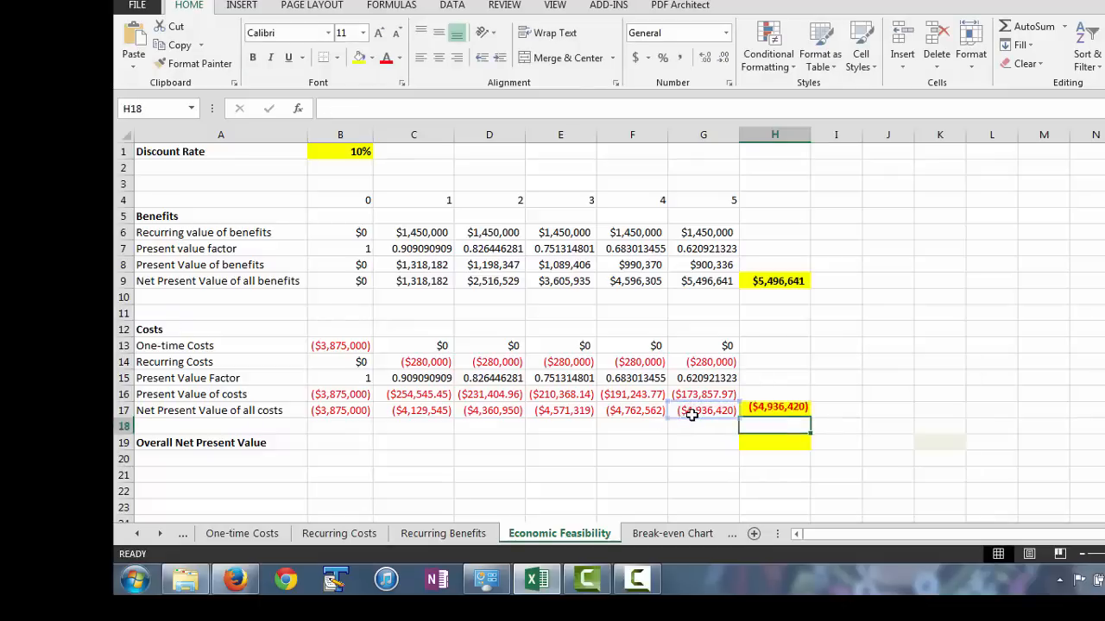
Calculate the year 0 overall net present value in B19 as =B9+B17 and fill the formula across to G19.
click(338, 445)
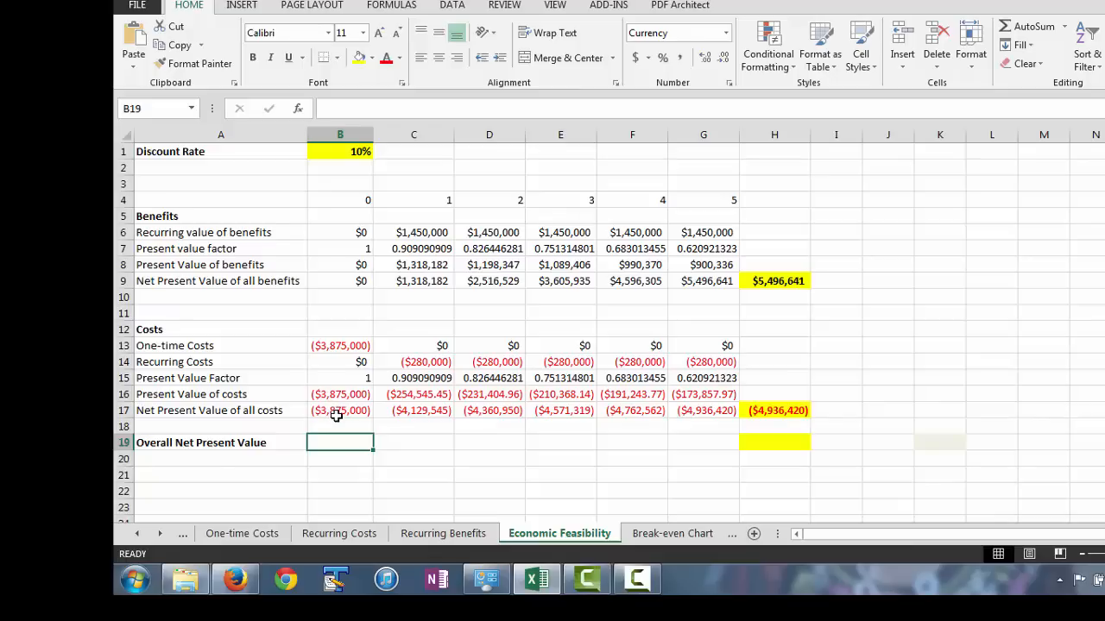
text(=)
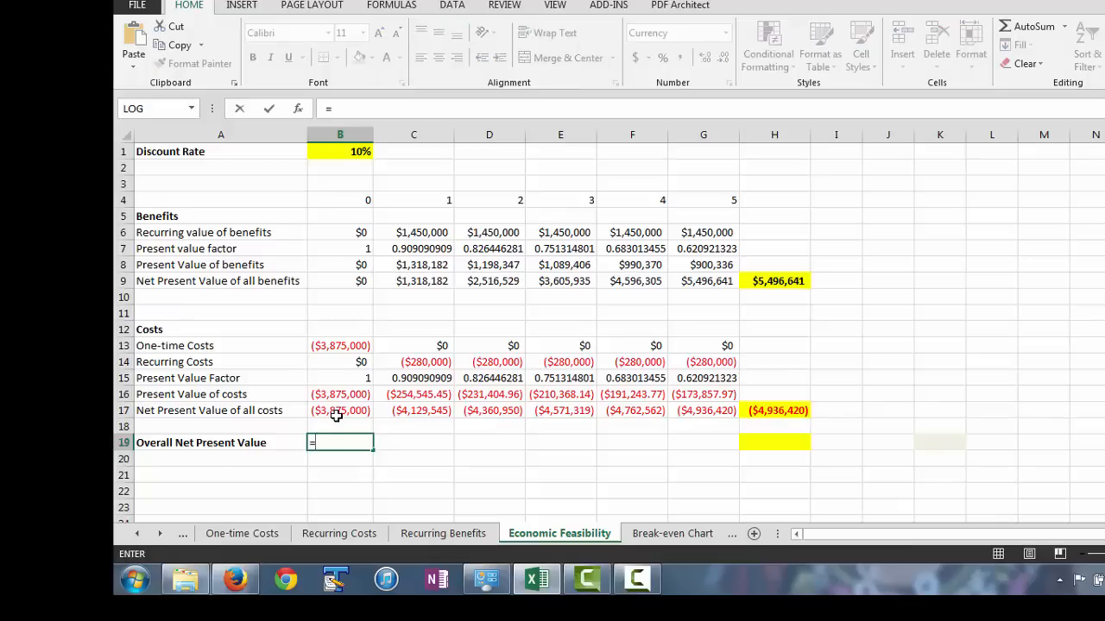
click(354, 280)
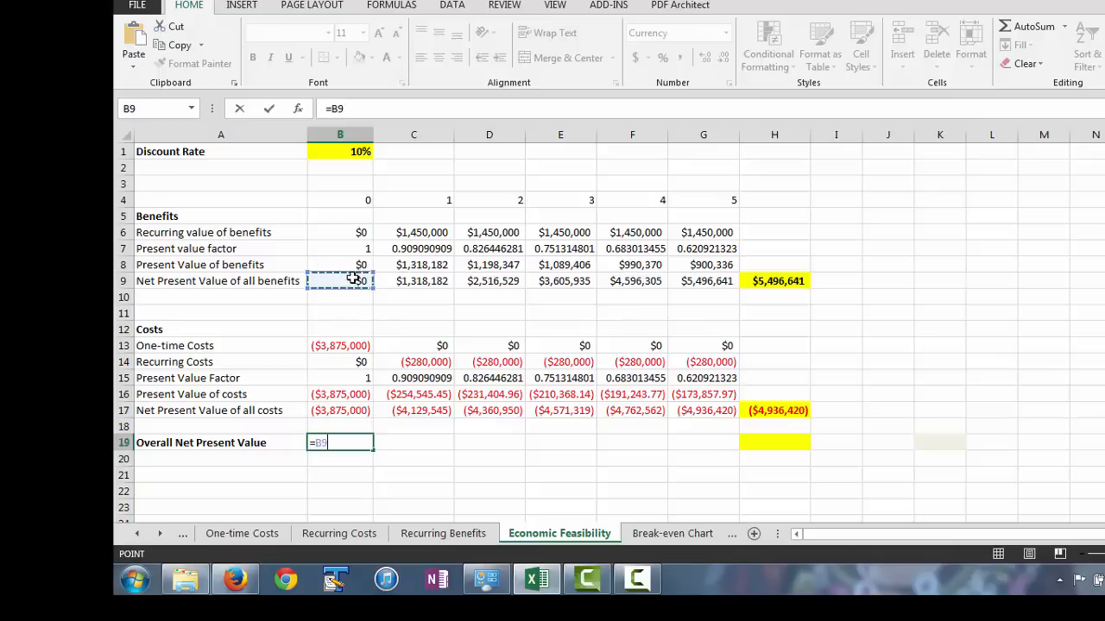
text(+)
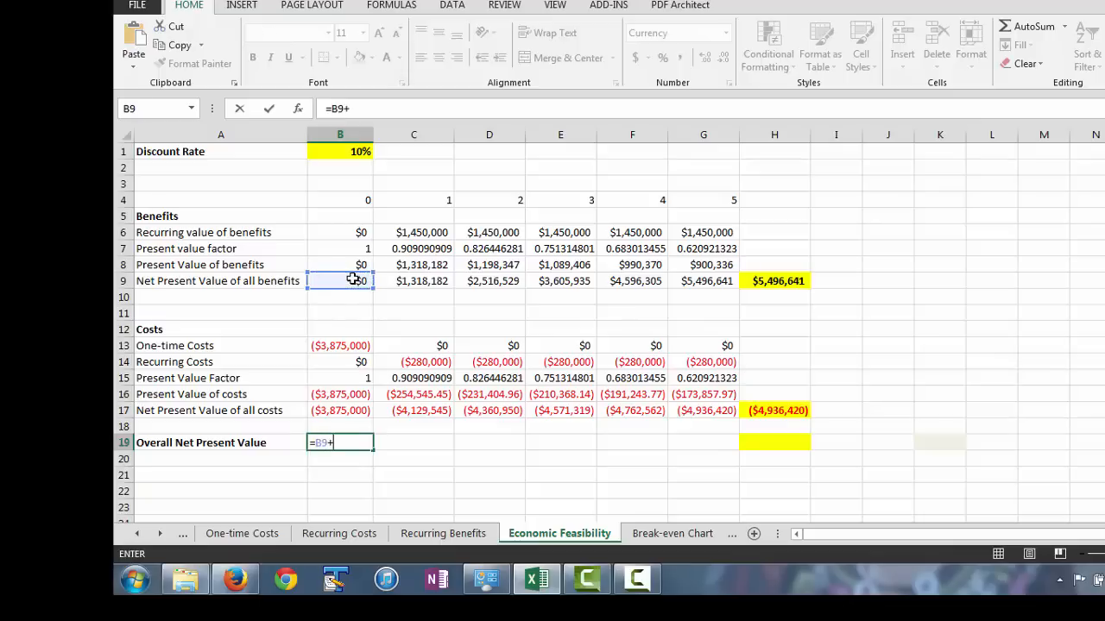
click(354, 410)
key(Return)
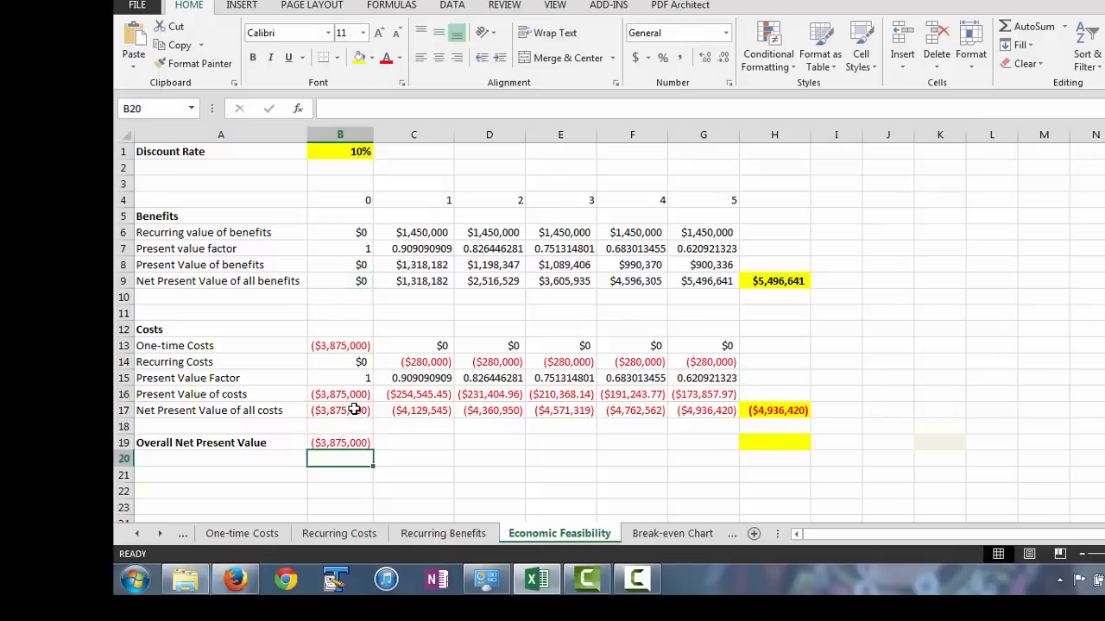
click(358, 444)
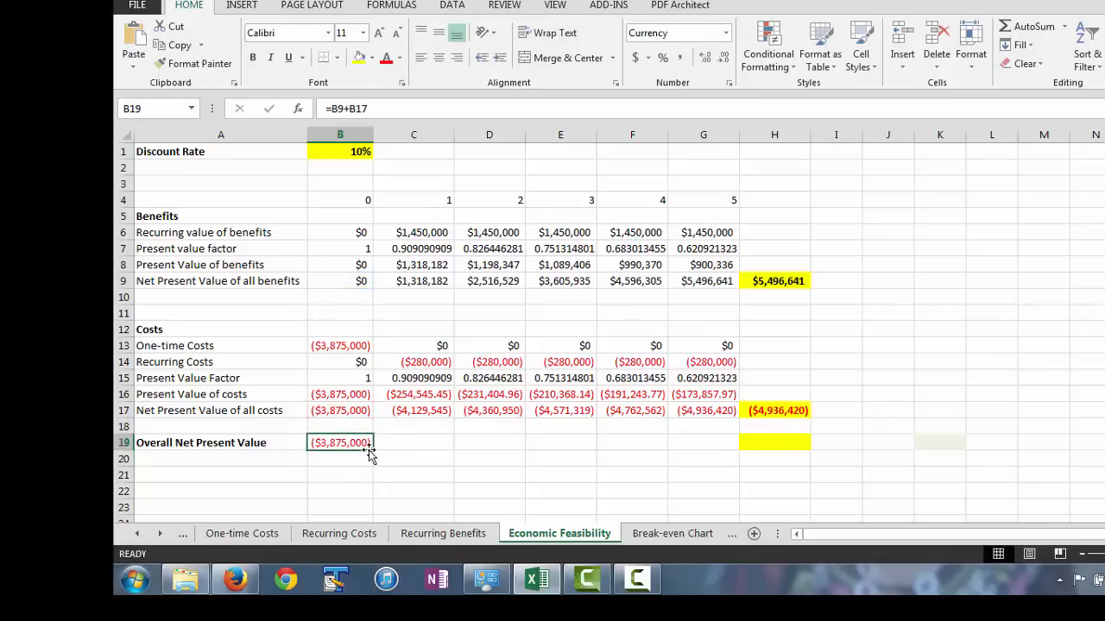
drag(376, 447, 714, 455)
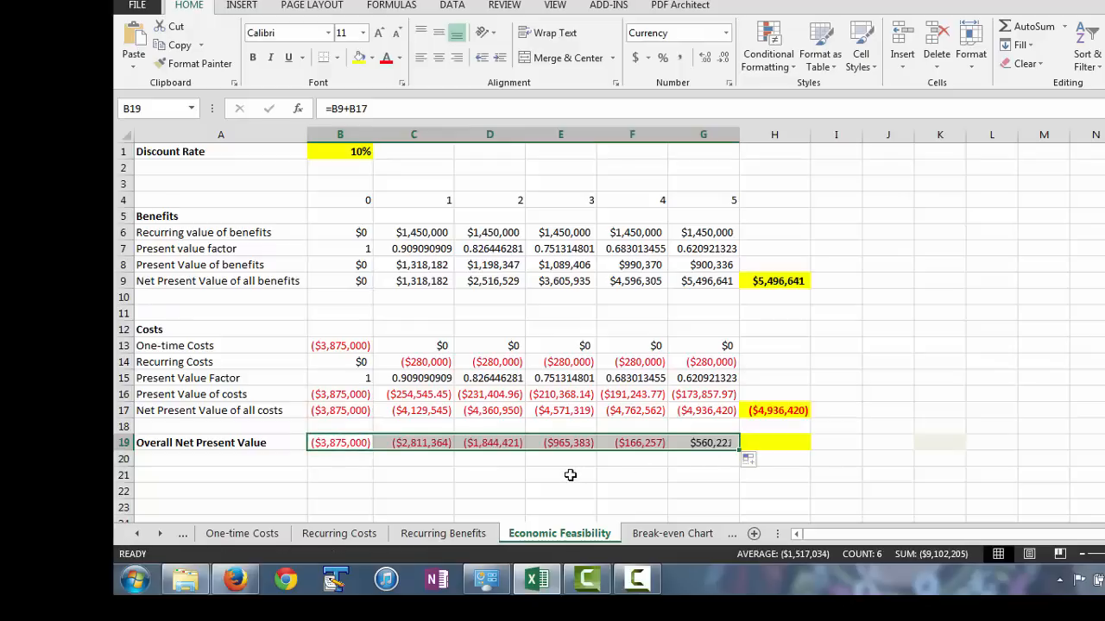
Link the highlighted overall net present value total in H19 to =G19.
click(788, 439)
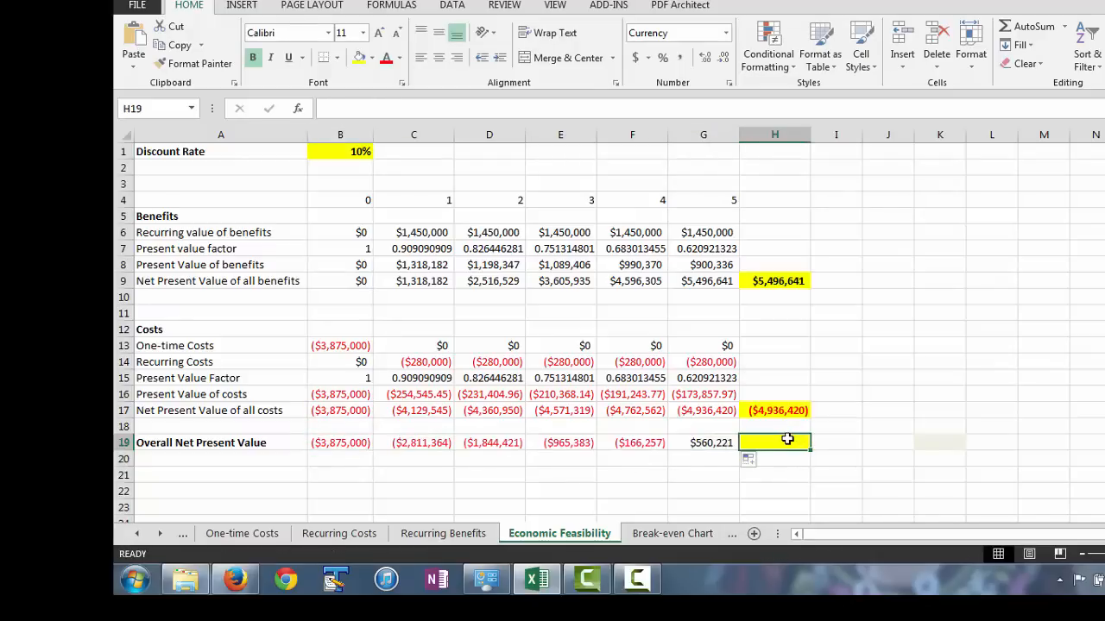
text(=)
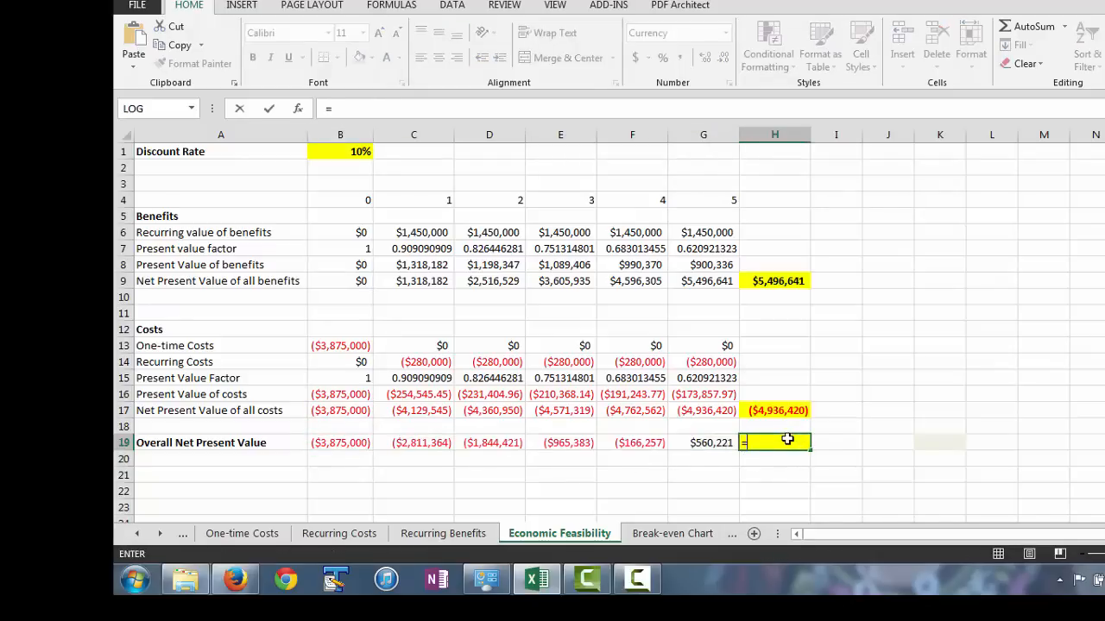
click(723, 443)
key(Return)
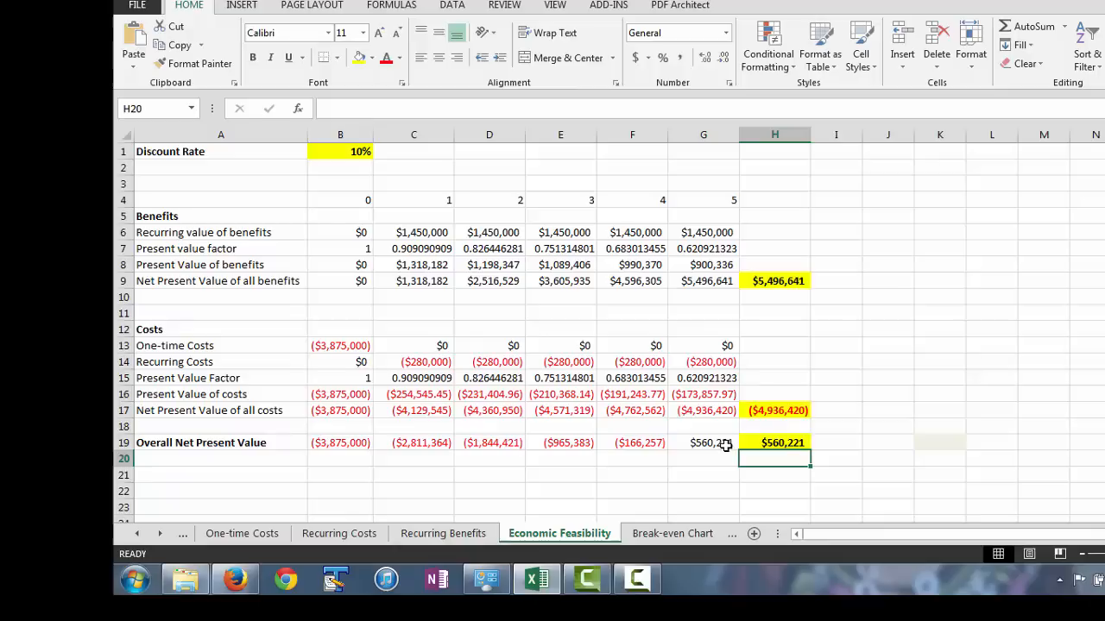
click(783, 444)
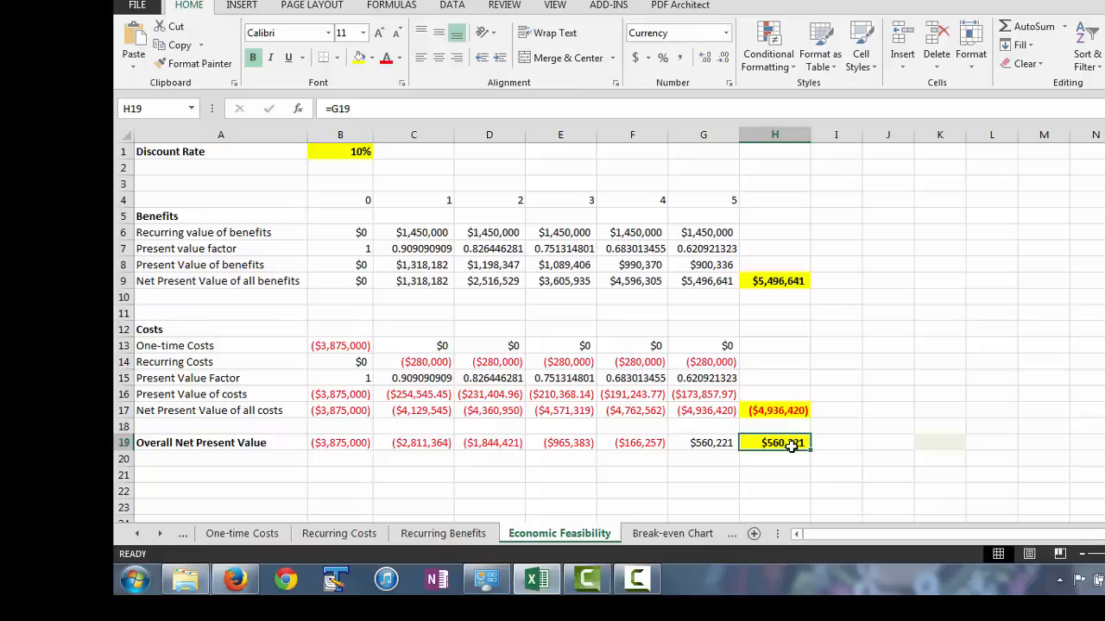
On the Break-even Chart sheet, link B2 to ='Economic Feasibility'!B19 and fill the formula across to G2.
click(671, 534)
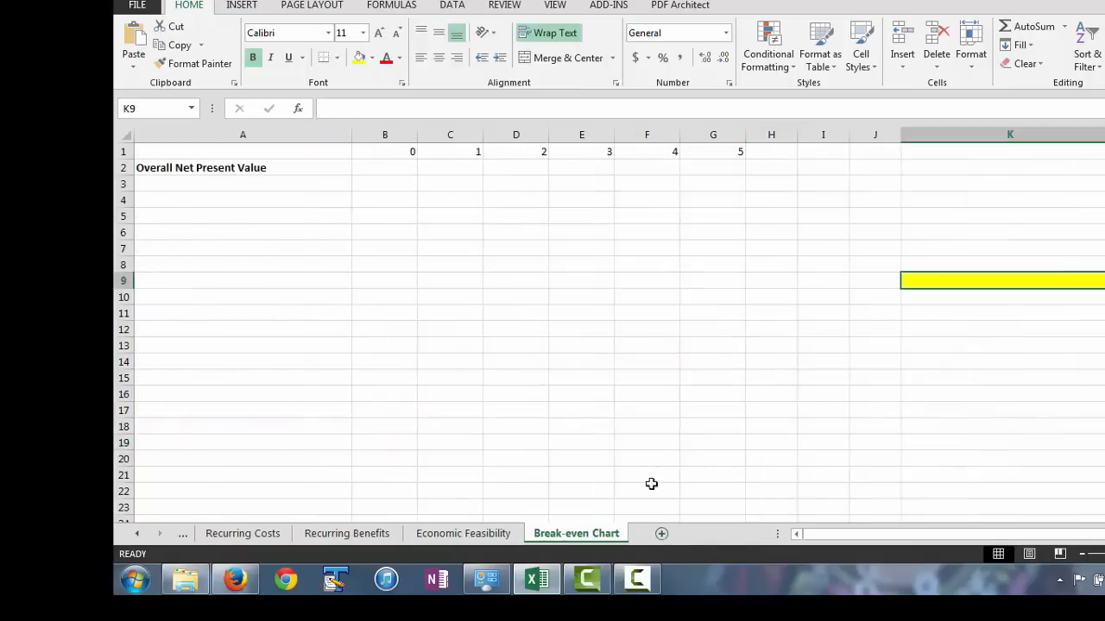
click(389, 167)
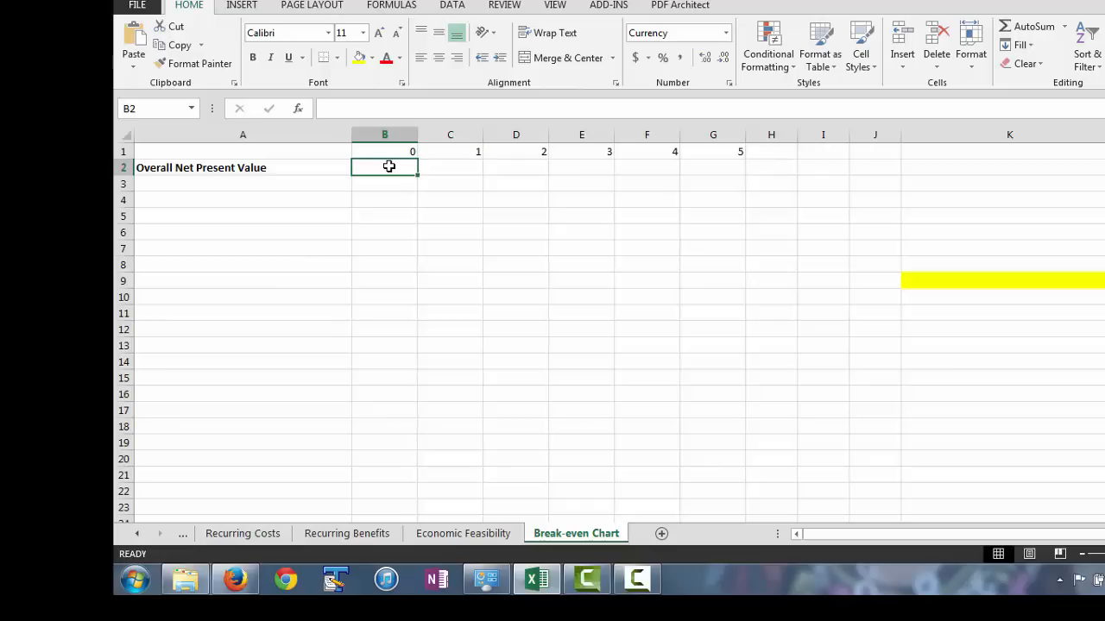
text(=)
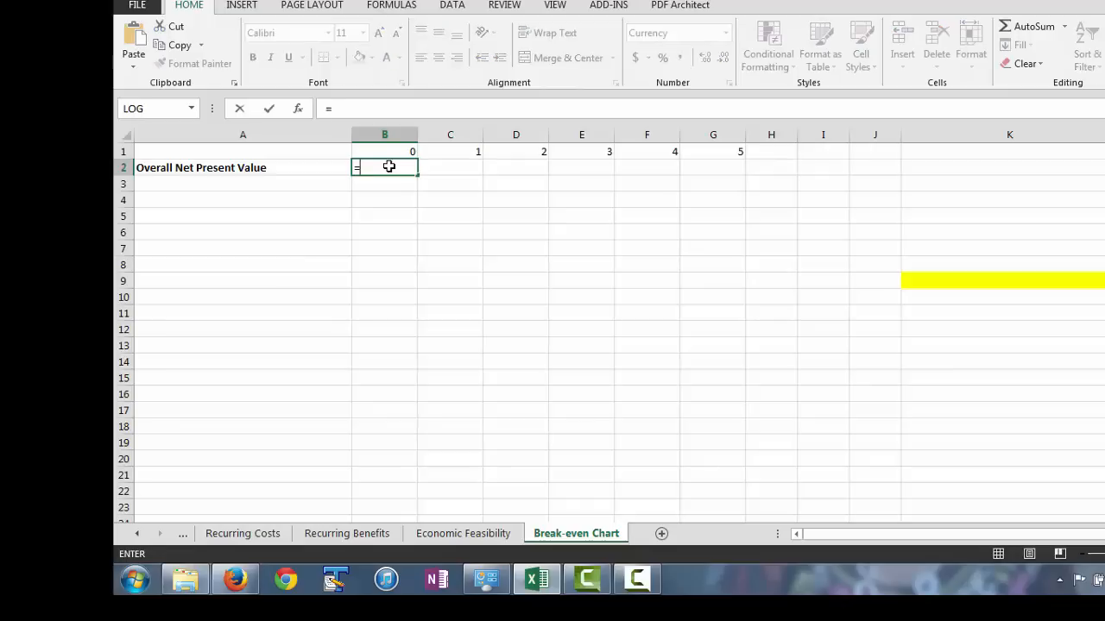
click(457, 519)
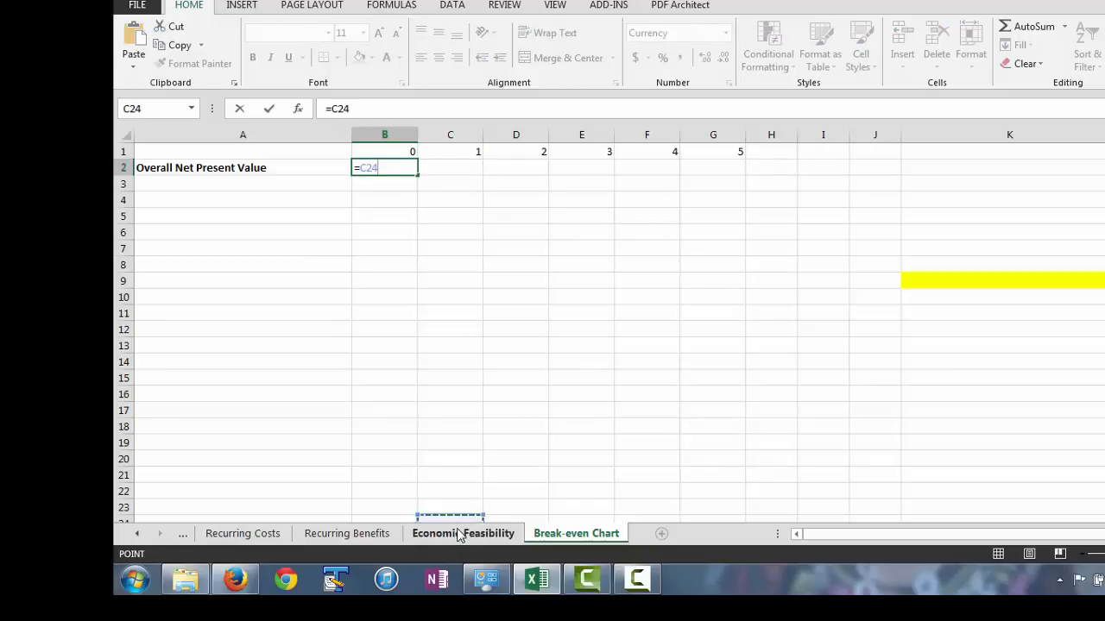
key(BackSpace)
key(BackSpace)
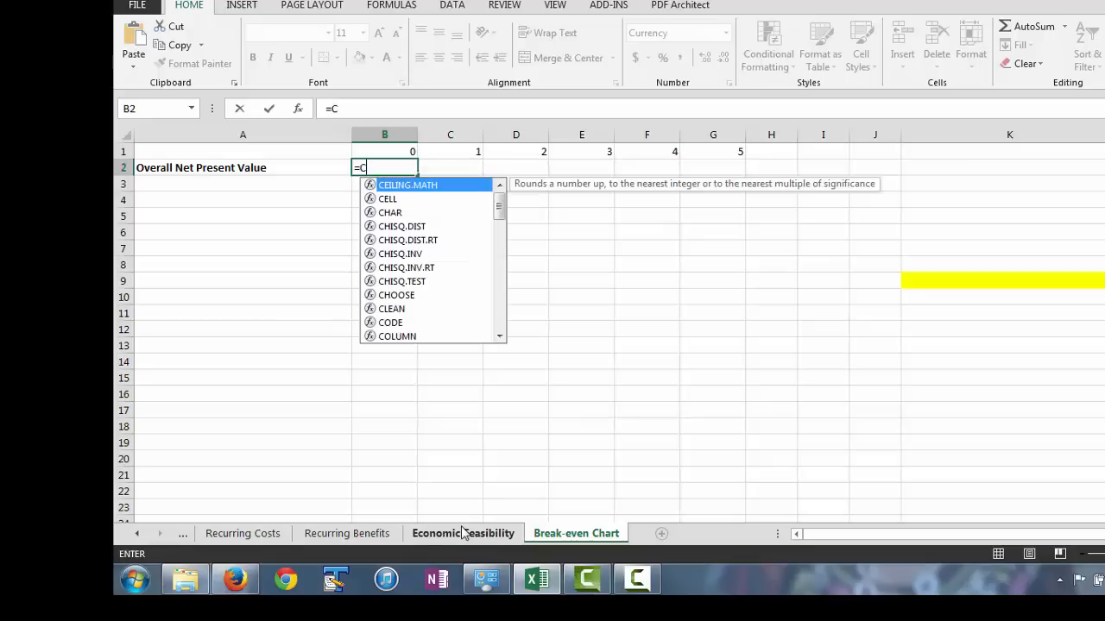
key(BackSpace)
click(464, 534)
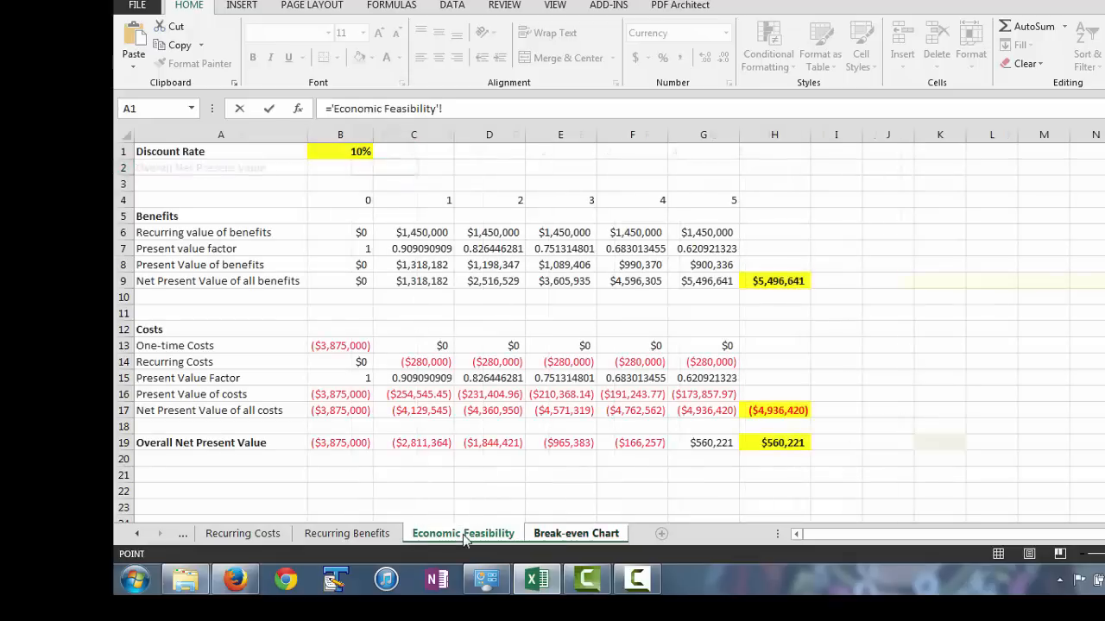
click(341, 440)
key(Return)
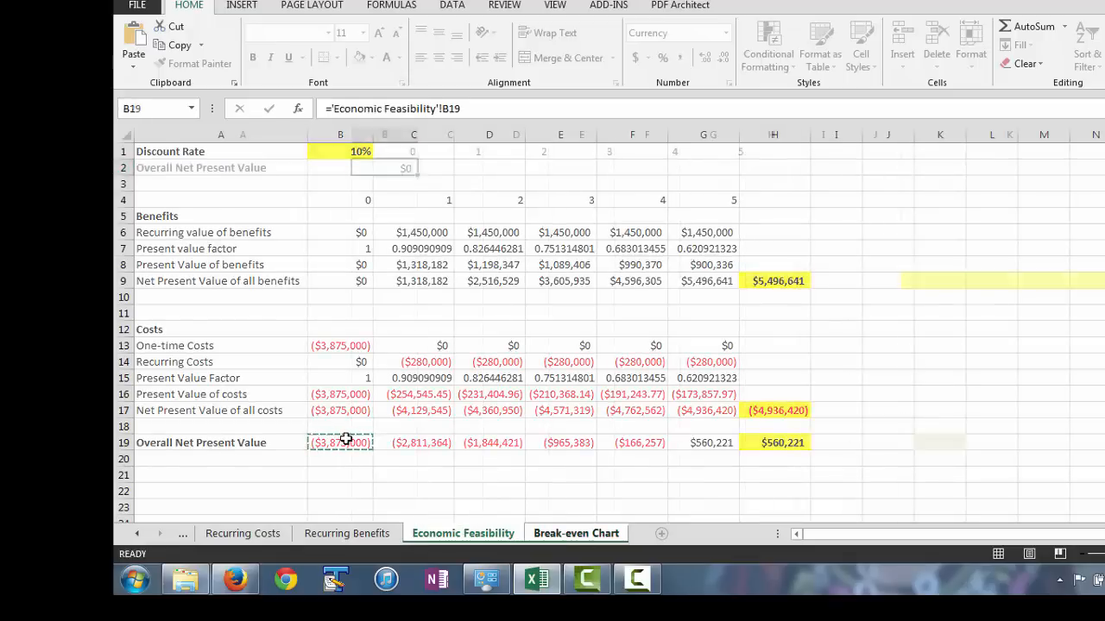
click(385, 168)
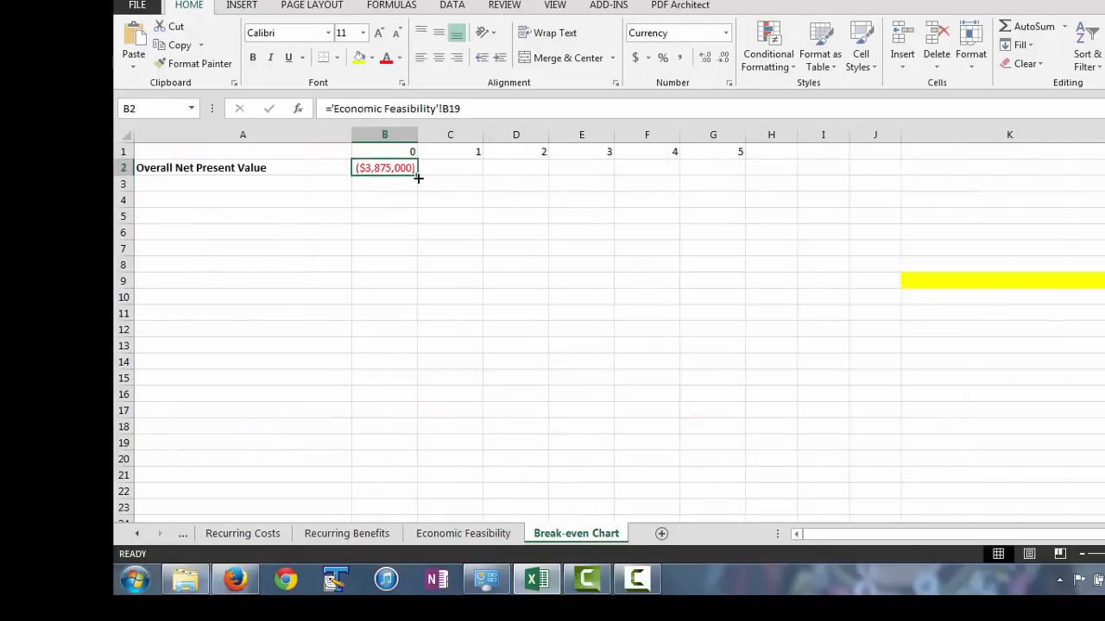
drag(419, 176, 725, 234)
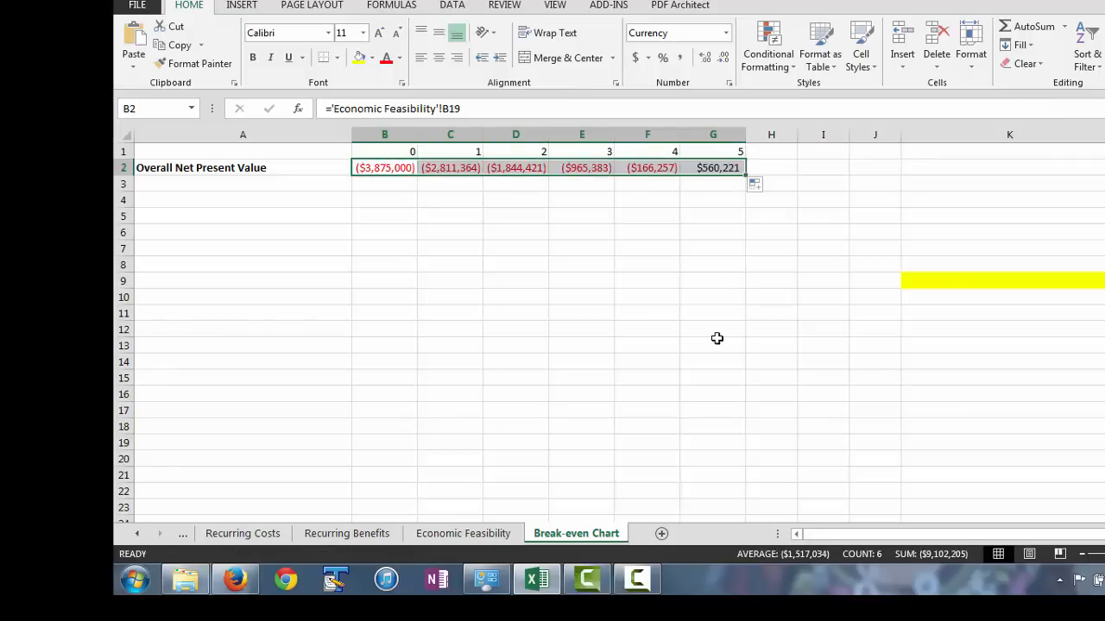
Insert a Scatter with Smooth Lines chart from the year headings and overall net present values in A1:G2.
click(340, 269)
drag(234, 155, 716, 169)
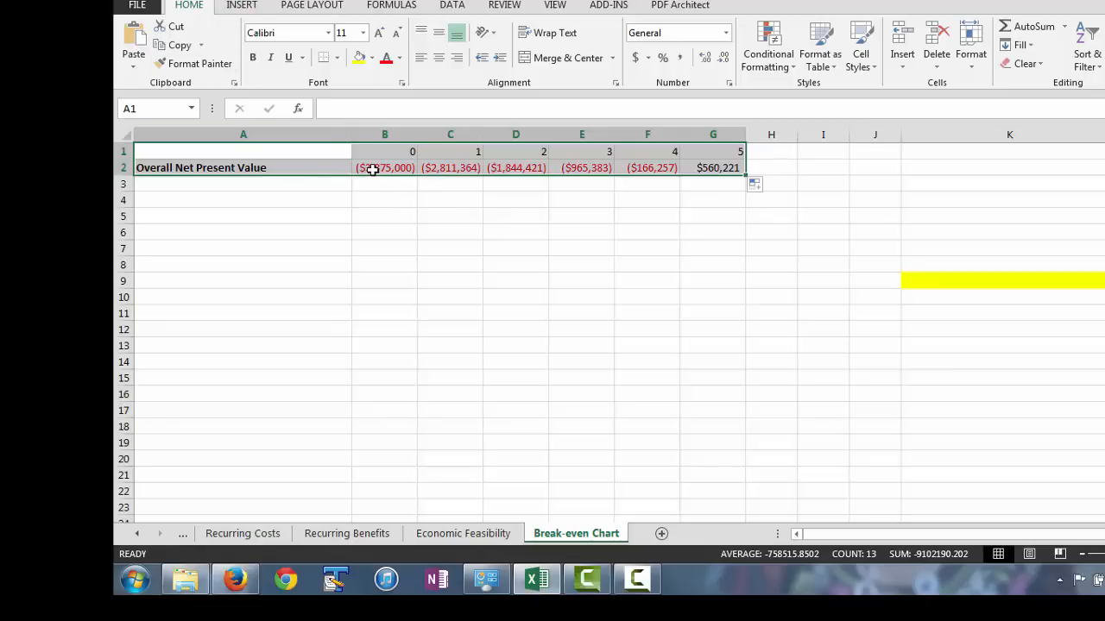
click(243, 6)
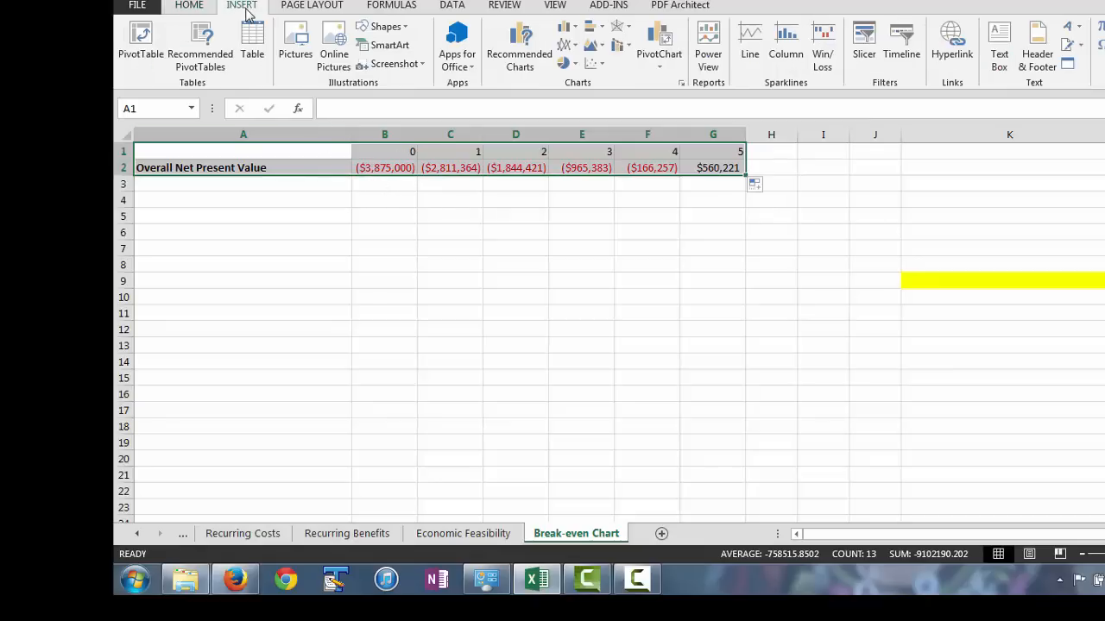
click(603, 66)
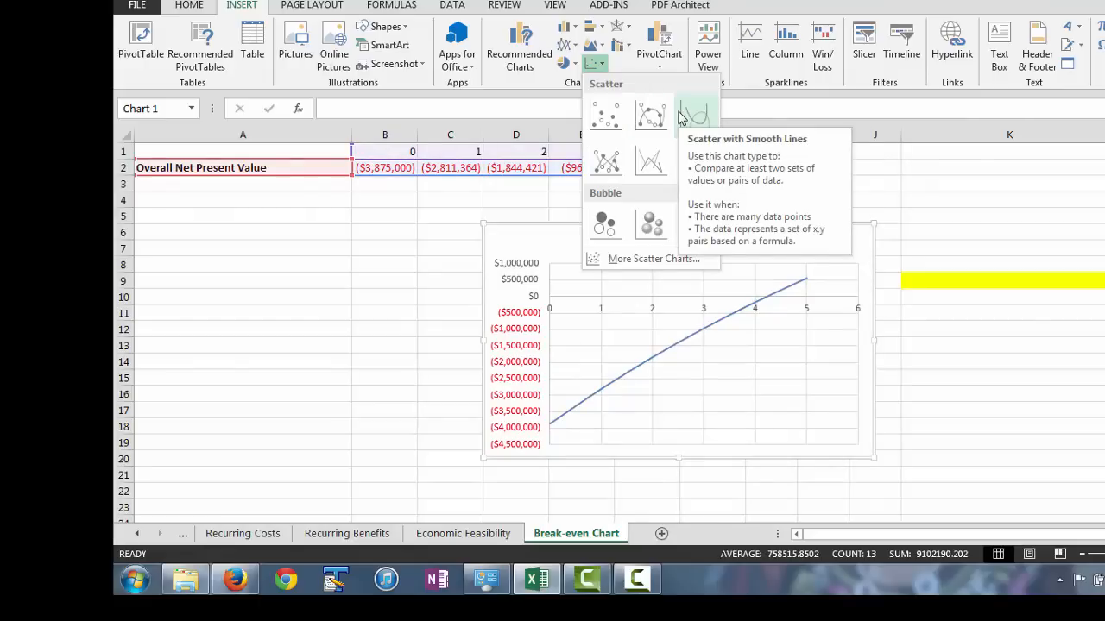
click(682, 115)
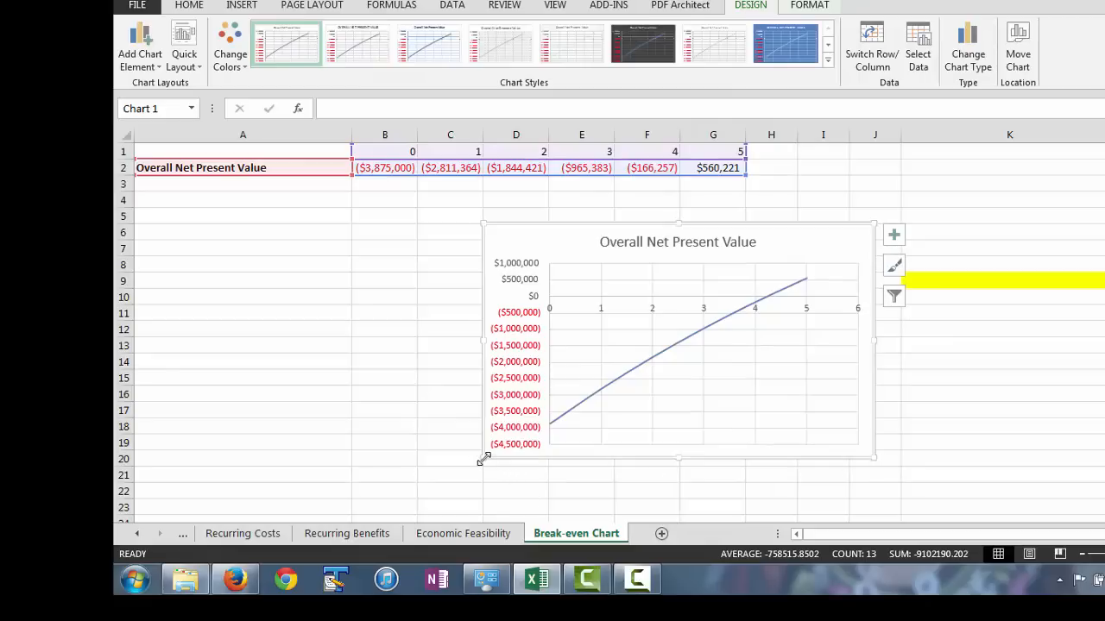
Enlarge the chart to span from column A to the start of column K and down to row 21, and dismiss the performance notification.
drag(481, 460, 138, 464)
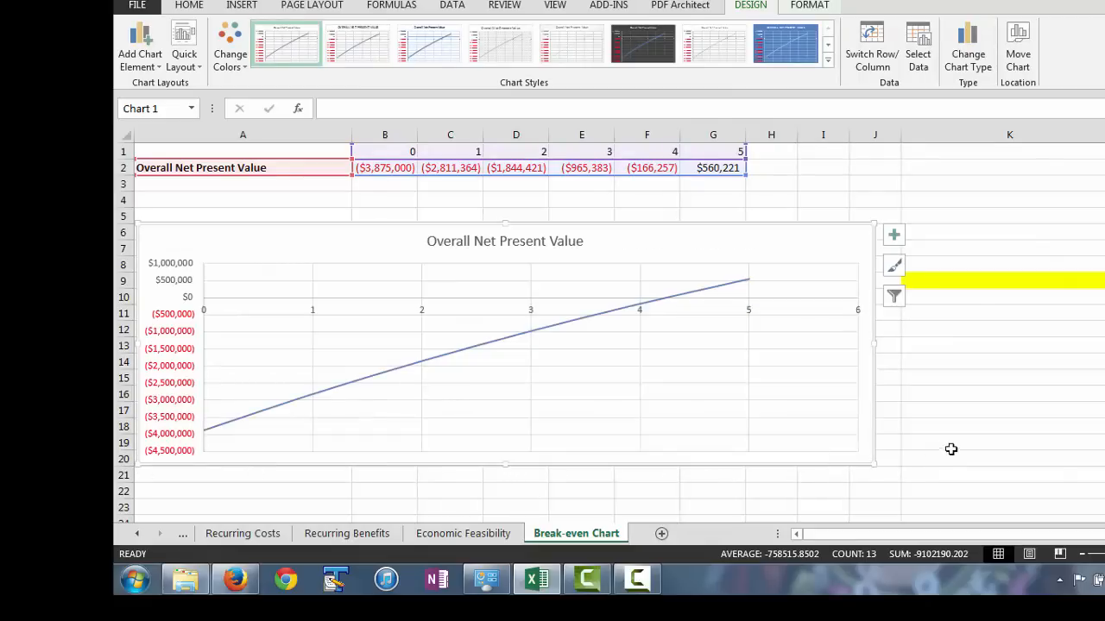
drag(873, 465, 945, 484)
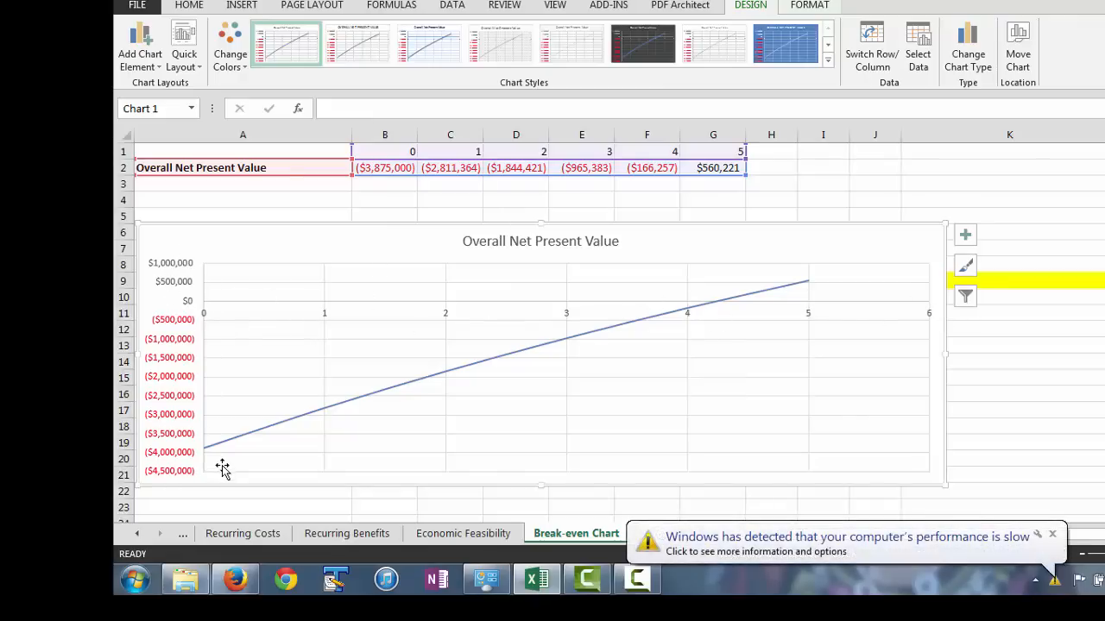
click(1052, 534)
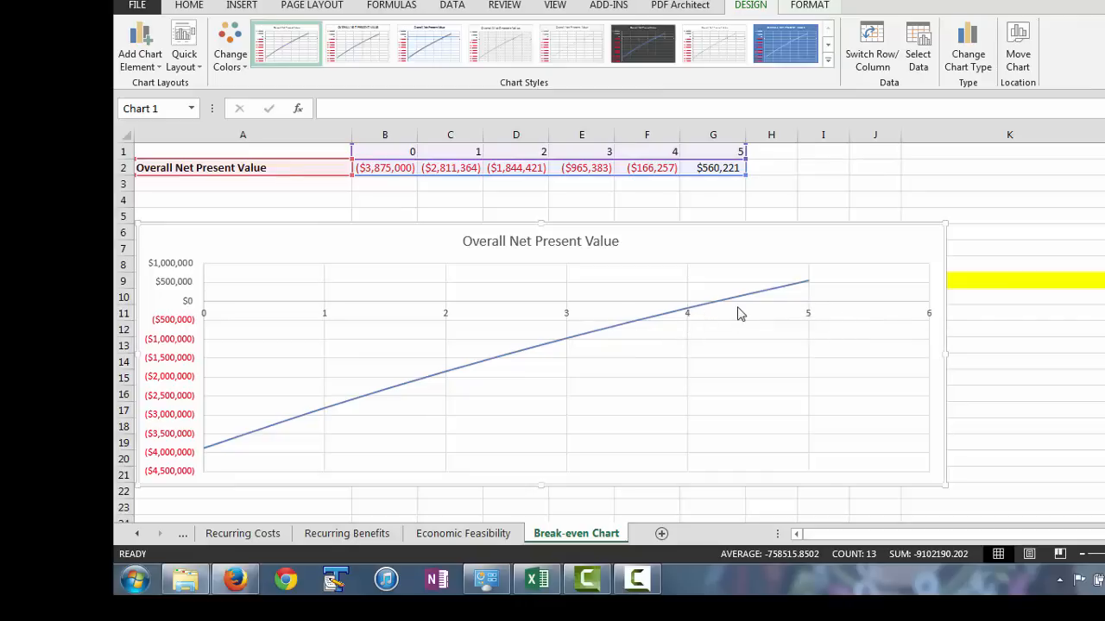
Add data labels to the Overall Net Present Value series in the chart.
mouse_move(717, 307)
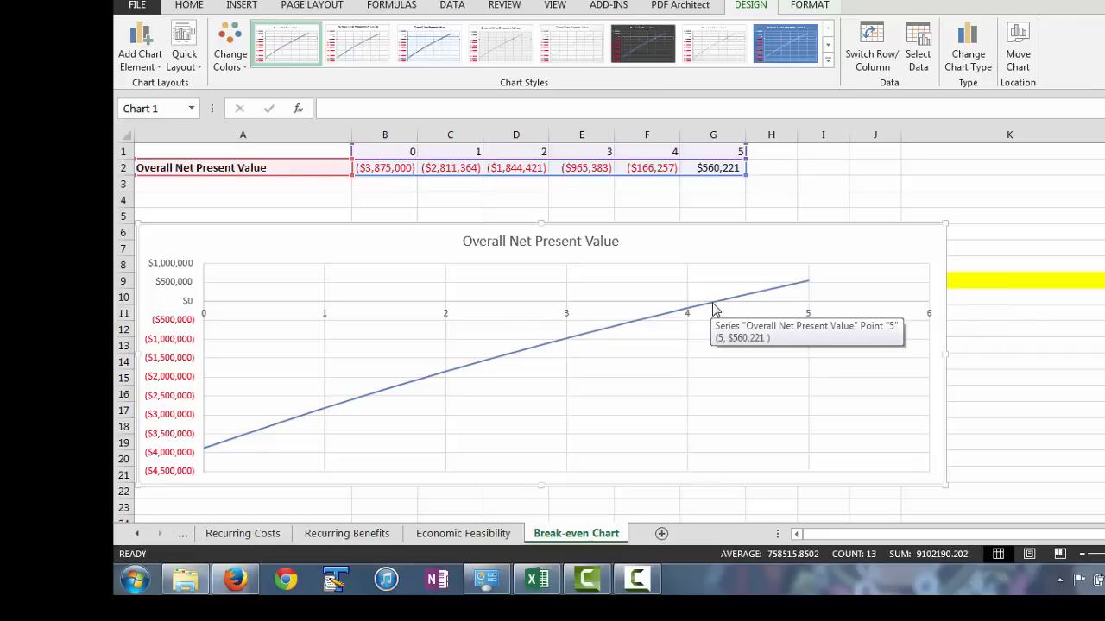
mouse_move(806, 284)
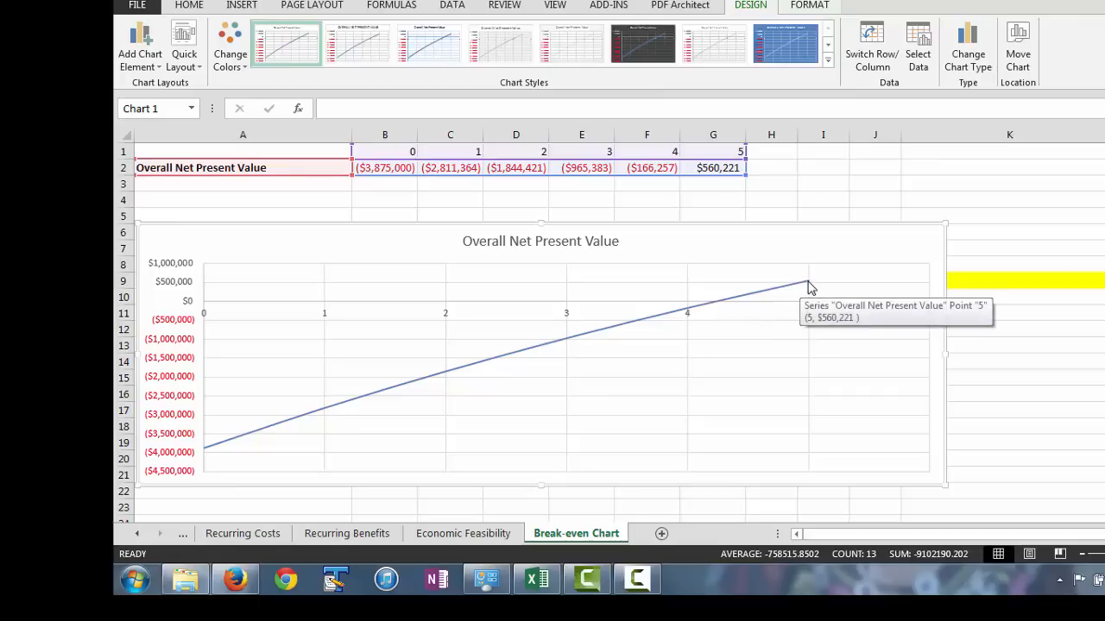
right_click(706, 309)
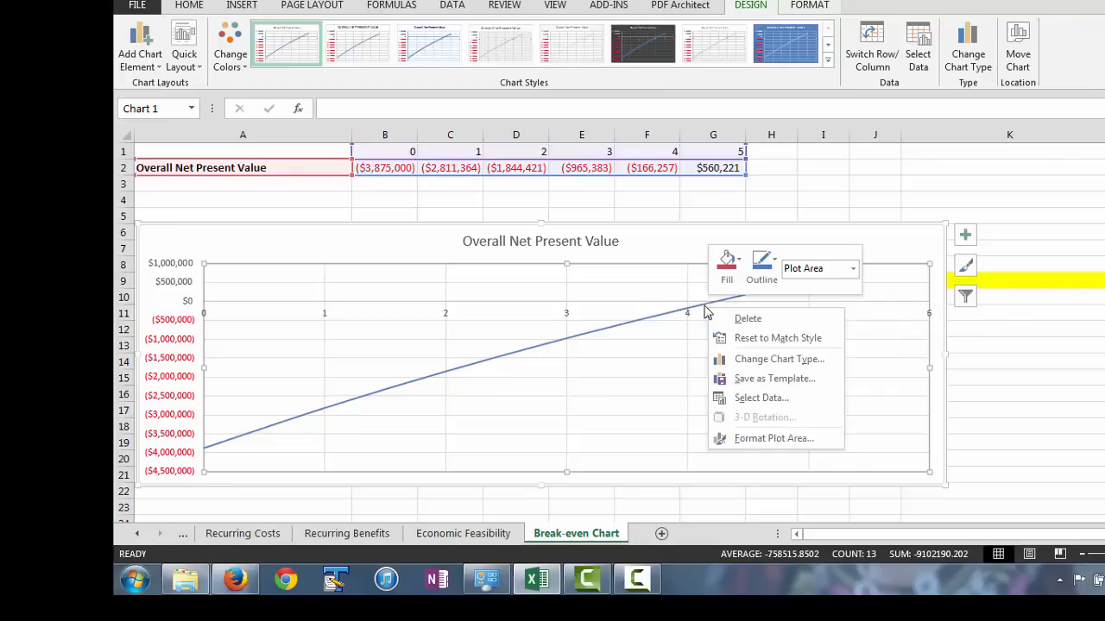
click(702, 310)
click(700, 311)
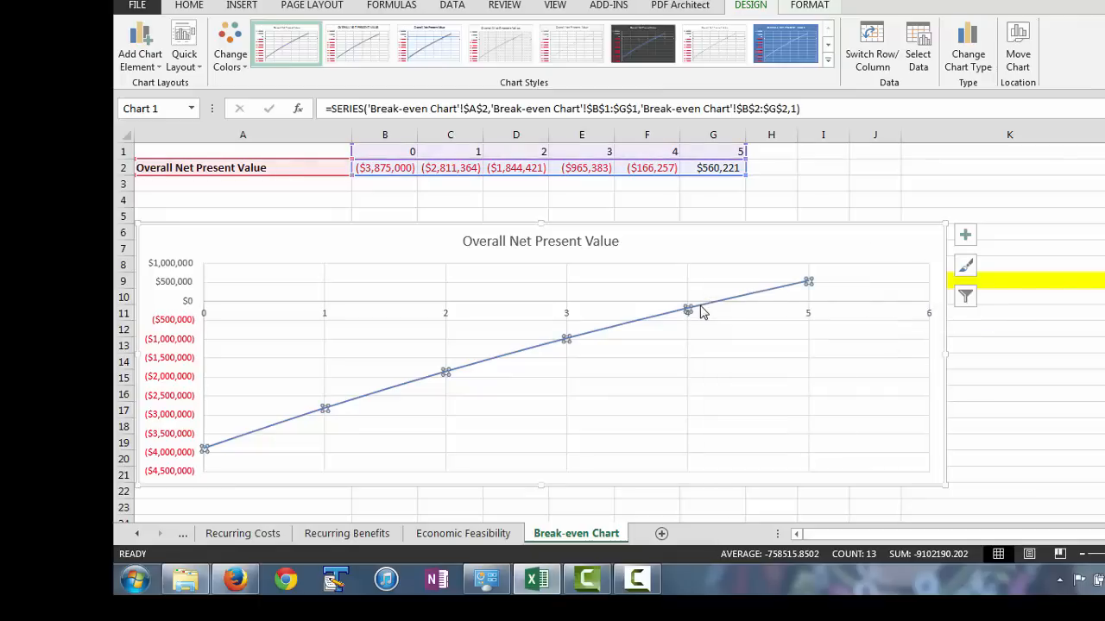
right_click(700, 312)
click(777, 418)
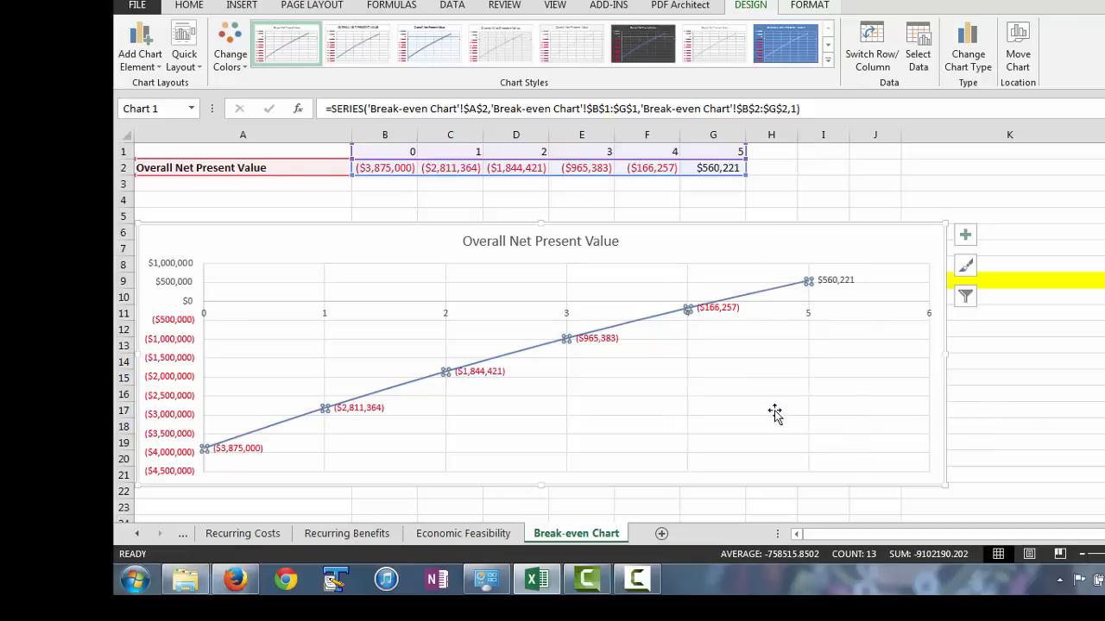
click(853, 402)
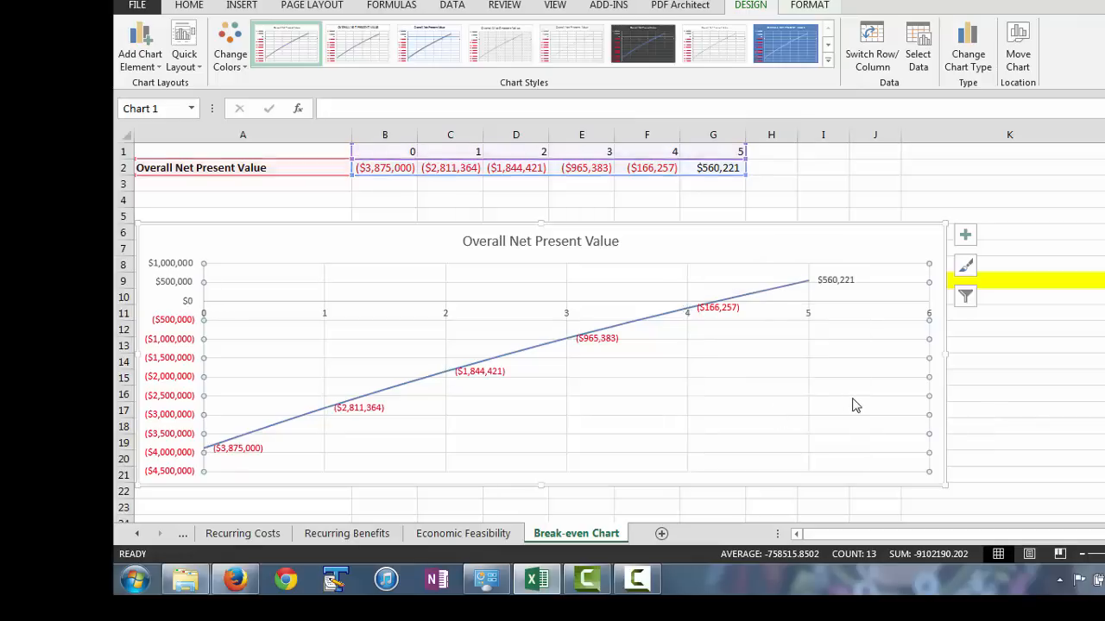
click(1061, 343)
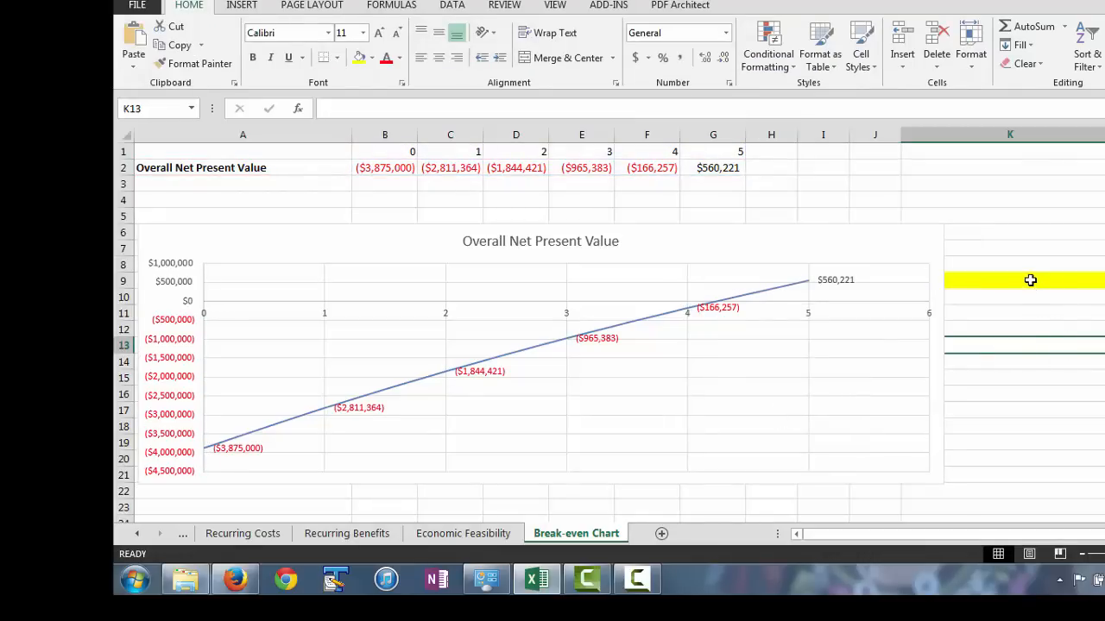
Narrow the chart so that its right edge sits within column J, clear of the highlighted cell in column K.
click(922, 348)
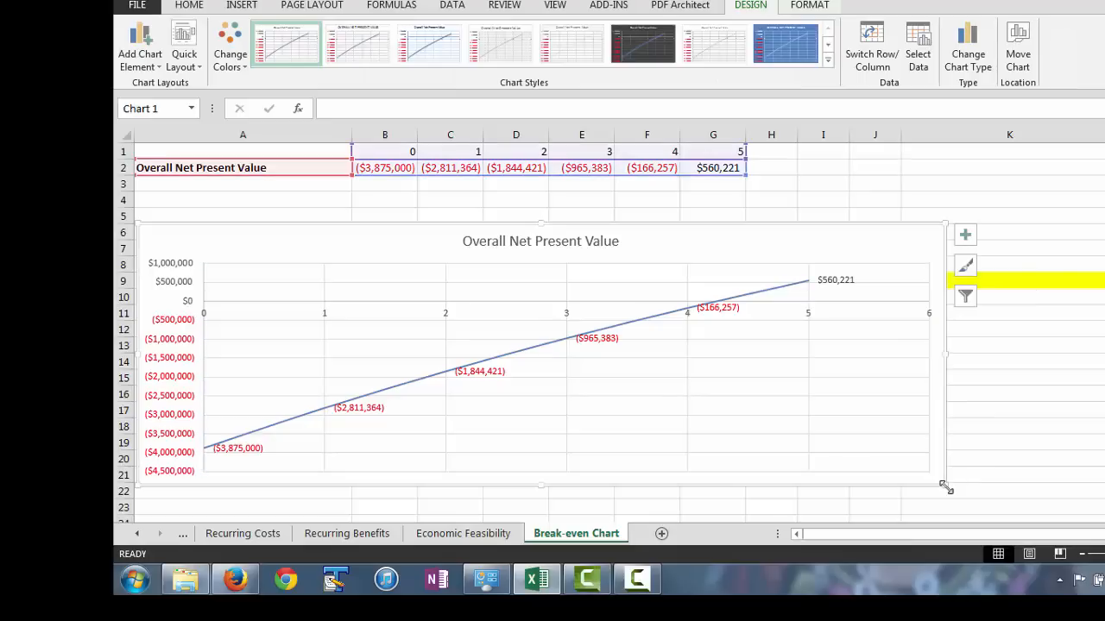
drag(942, 485, 880, 484)
key(Escape)
Enter "SAP implementation will be feasible for the given values at a discount rate of 10% and break-even of 5 years" in highlighted cell K9.
click(981, 279)
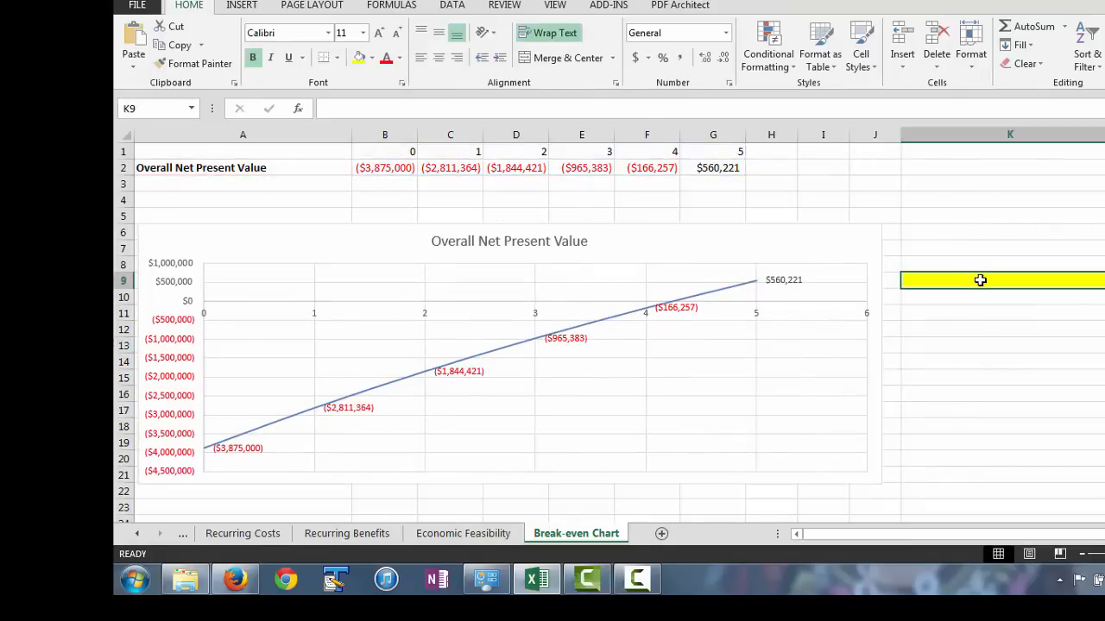
text(SAP im)
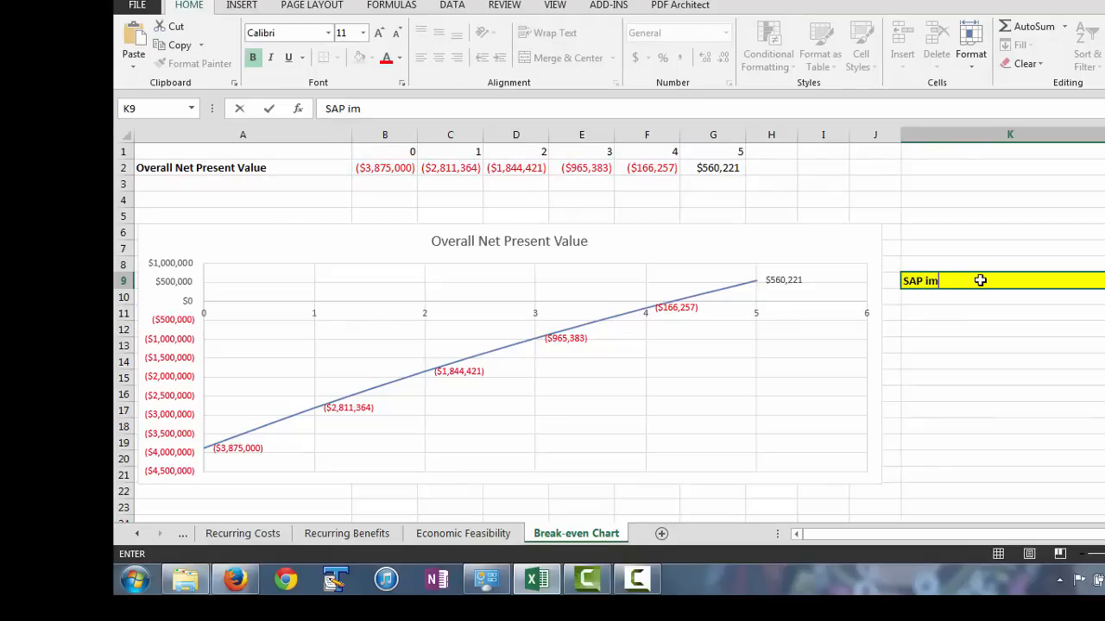
text(plementation)
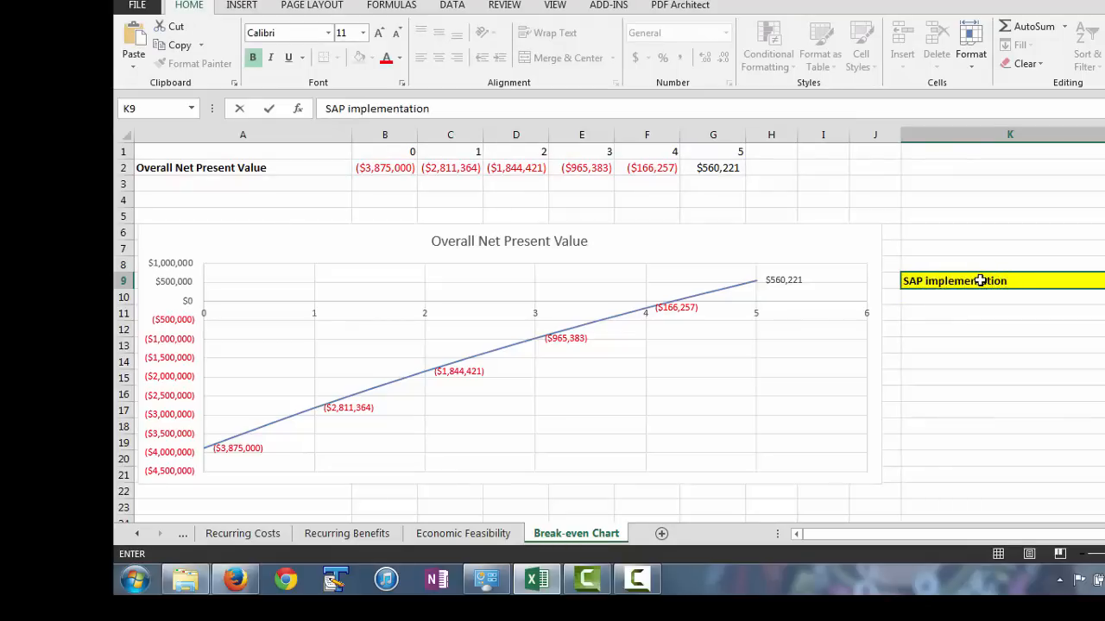
text( will be fea)
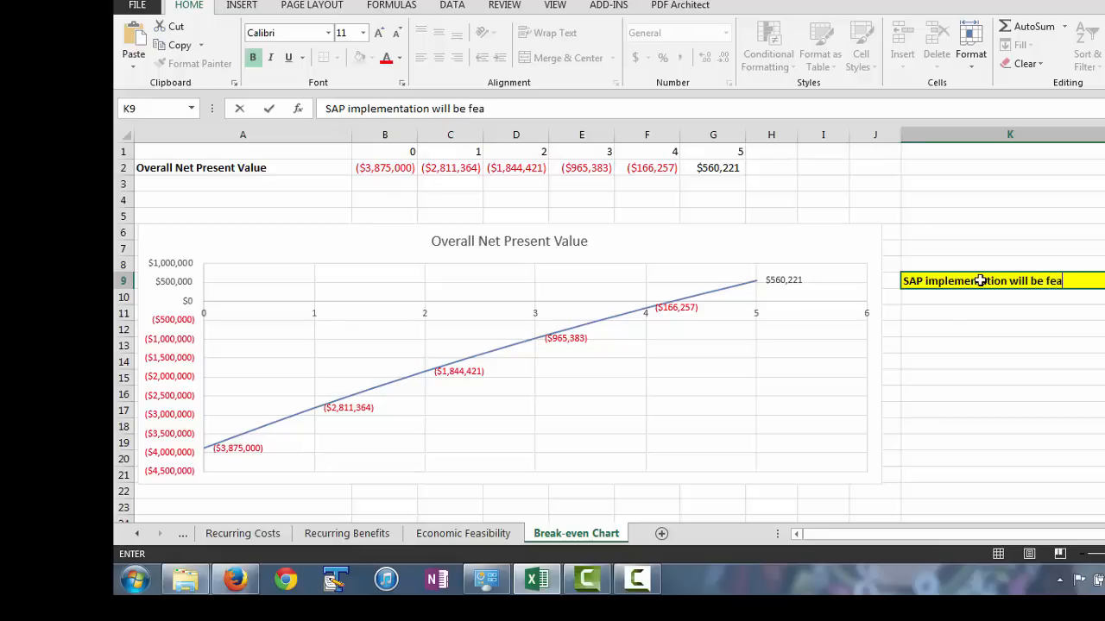
text(sible for the )
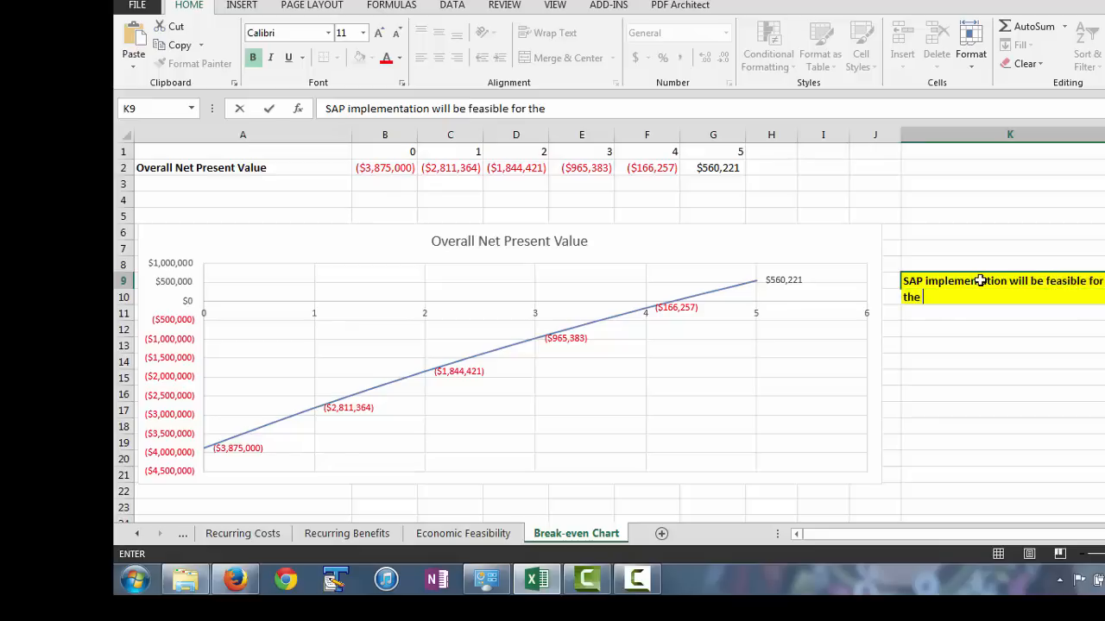
text(given values at a )
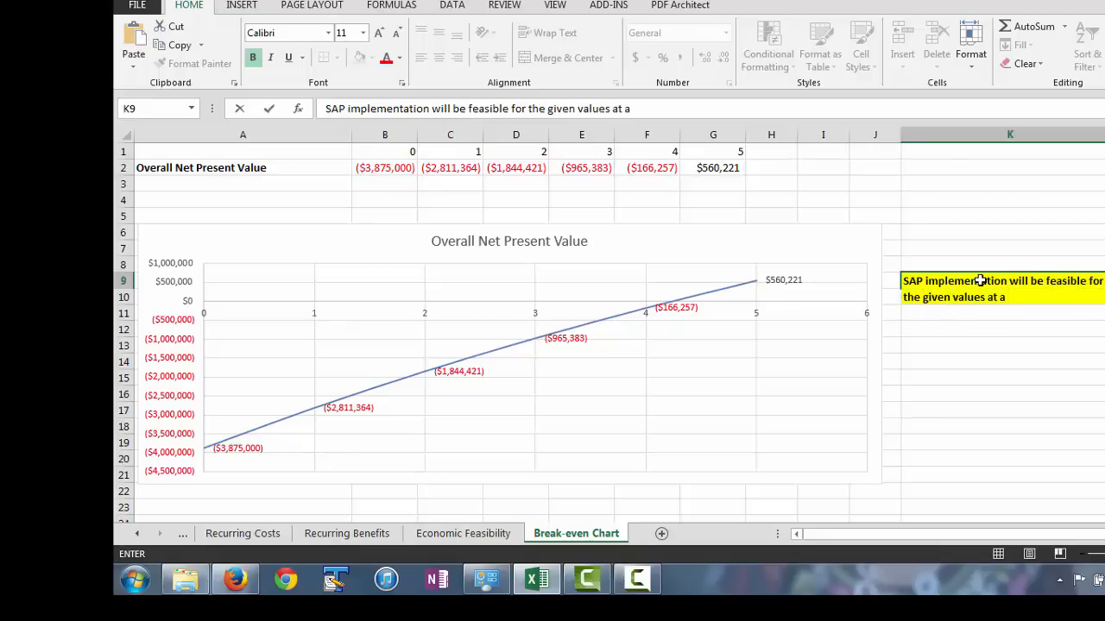
text(discount rate of 10)
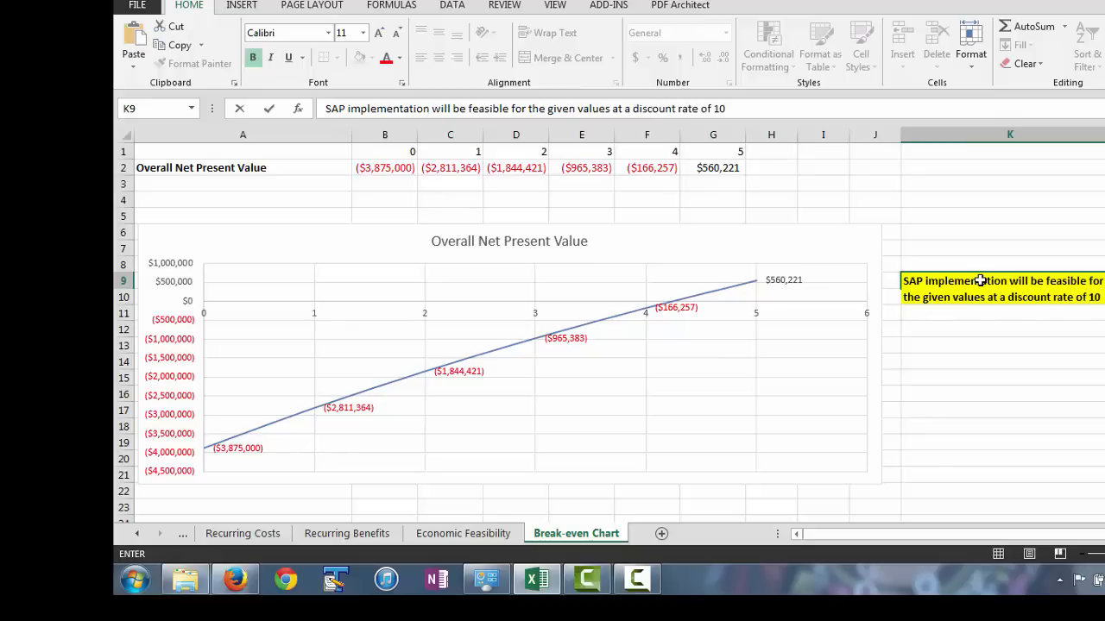
text(% and bre)
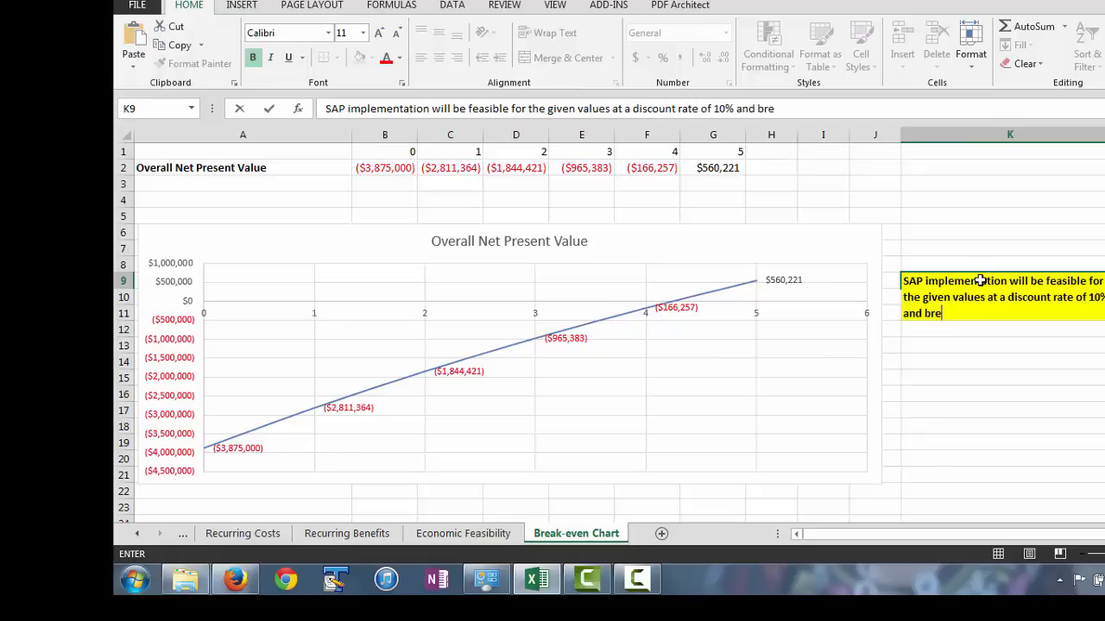
text(ak-even of)
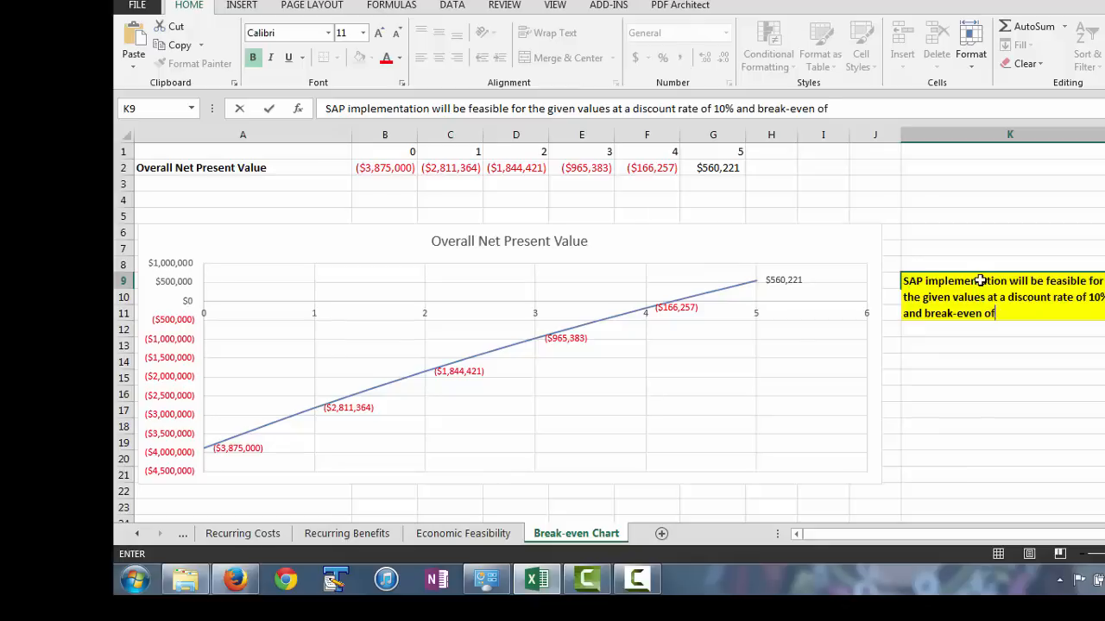
text( 5 years)
drag(1048, 380, 1028, 376)
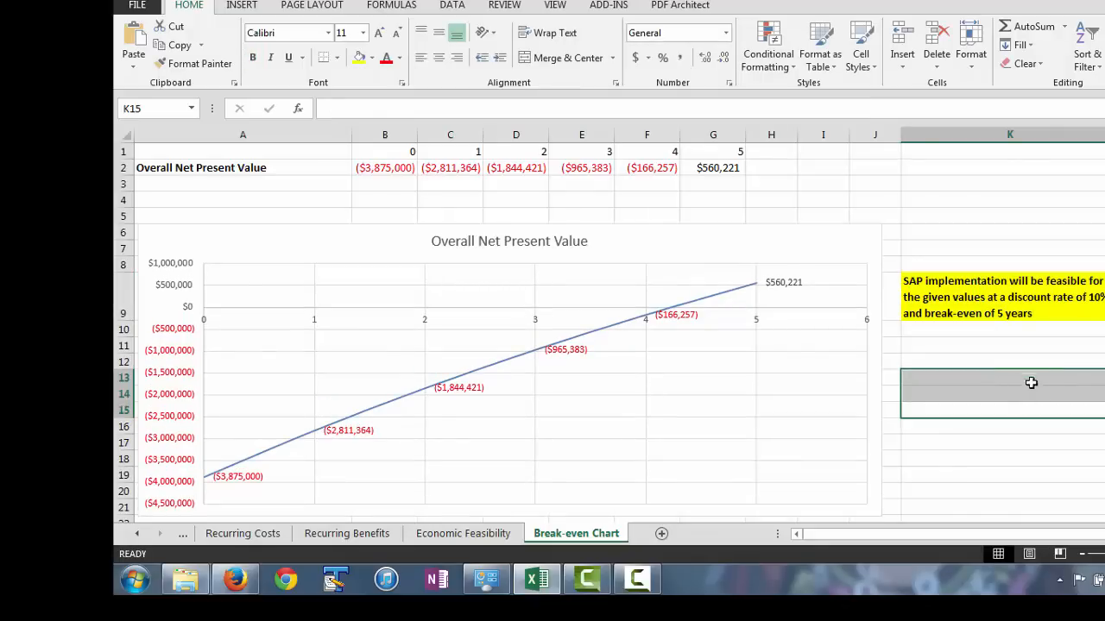
Return to the Economic Feasibility sheet to review the overall net present value row.
click(460, 535)
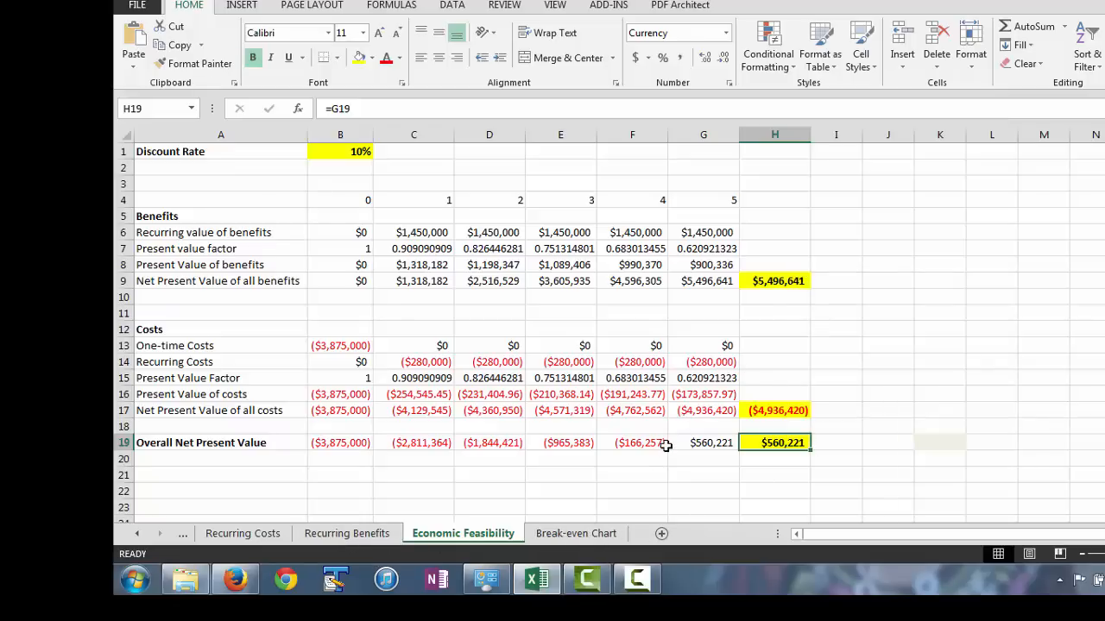
Set the discount rate in B1 to 15% and check its effect on the Break-even Chart sheet.
click(357, 151)
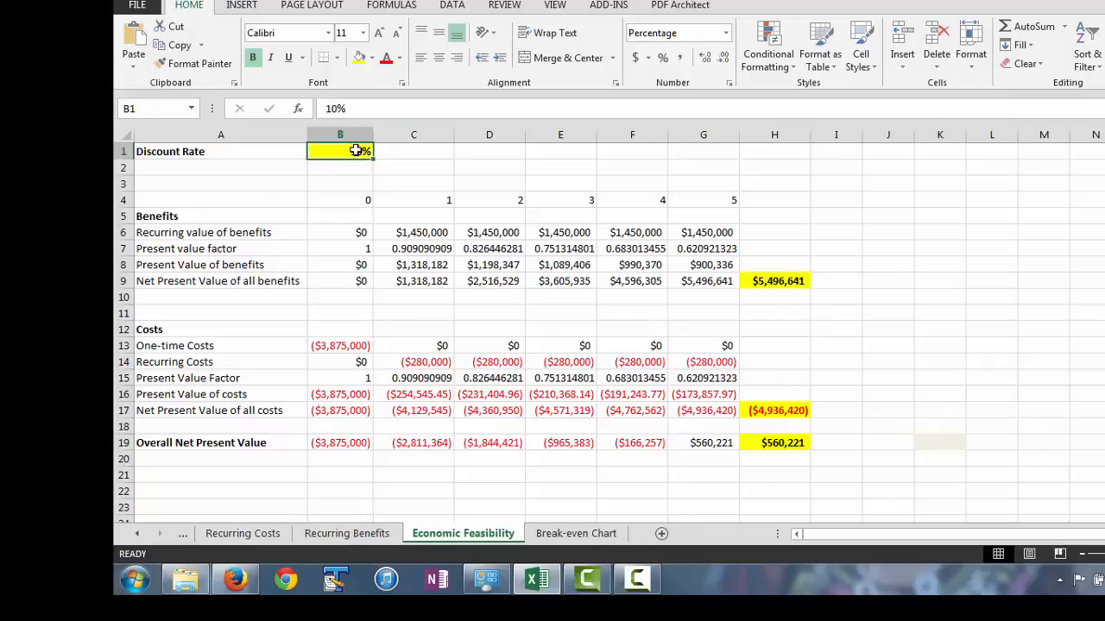
double_click(361, 150)
key(BackSpace)
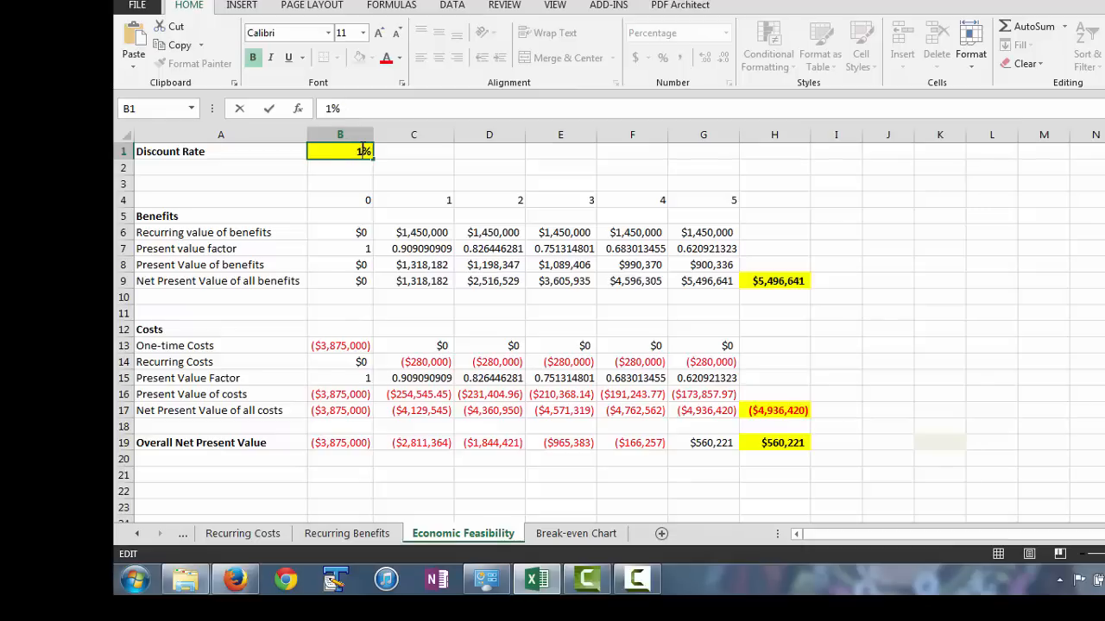
key(Return)
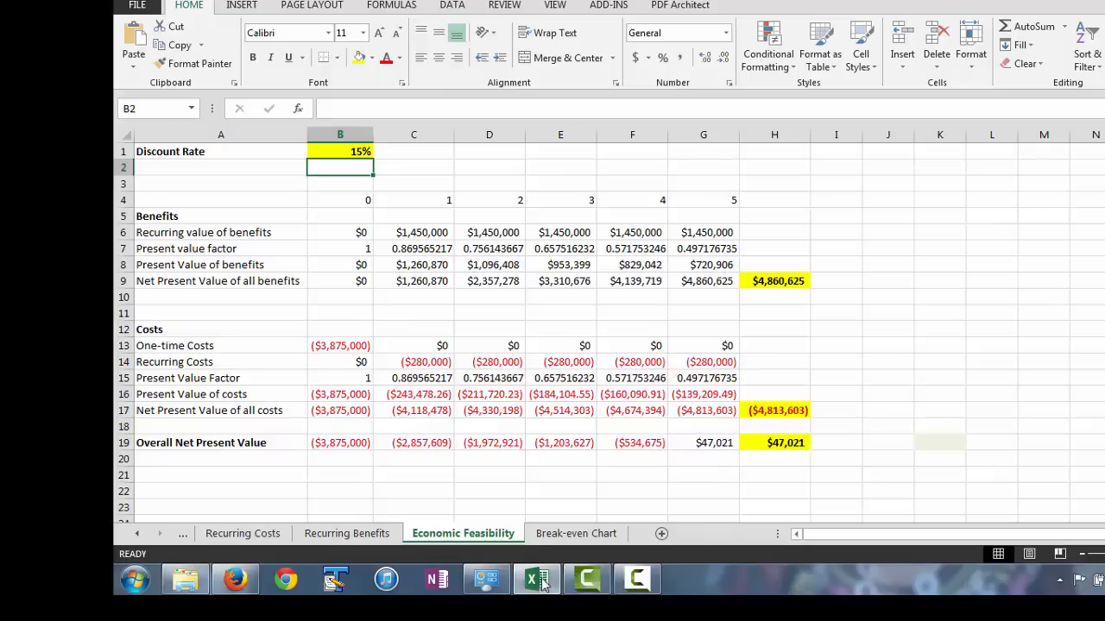
click(576, 536)
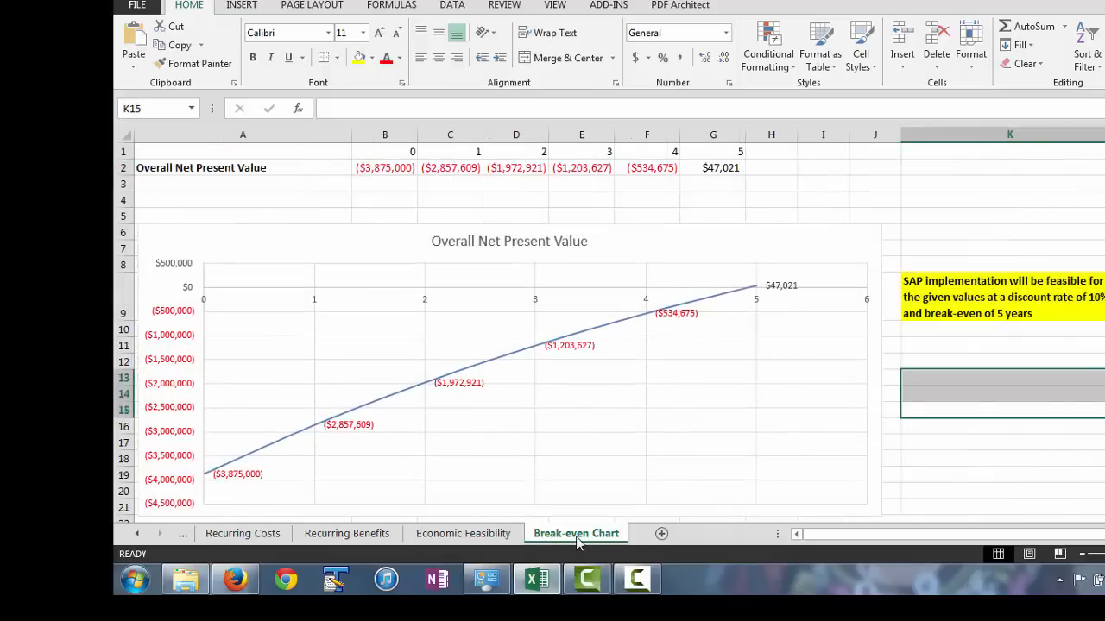
Set the discount rate in B1 of the Economic Feasibility sheet to 25% and check the overall net present value in H19.
click(483, 533)
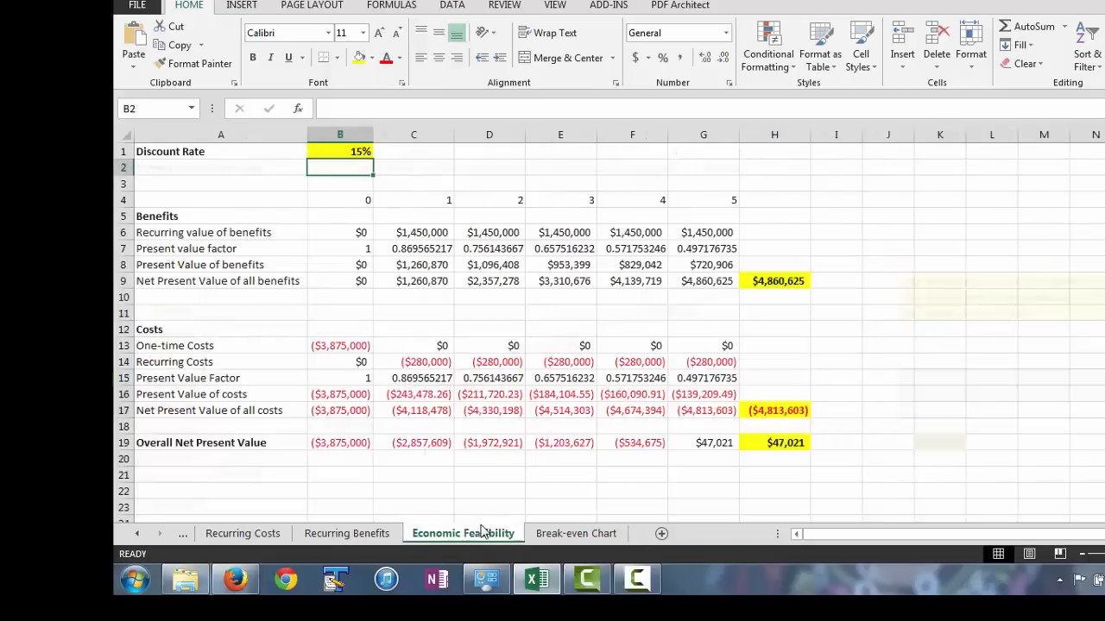
double_click(349, 153)
key(Delete)
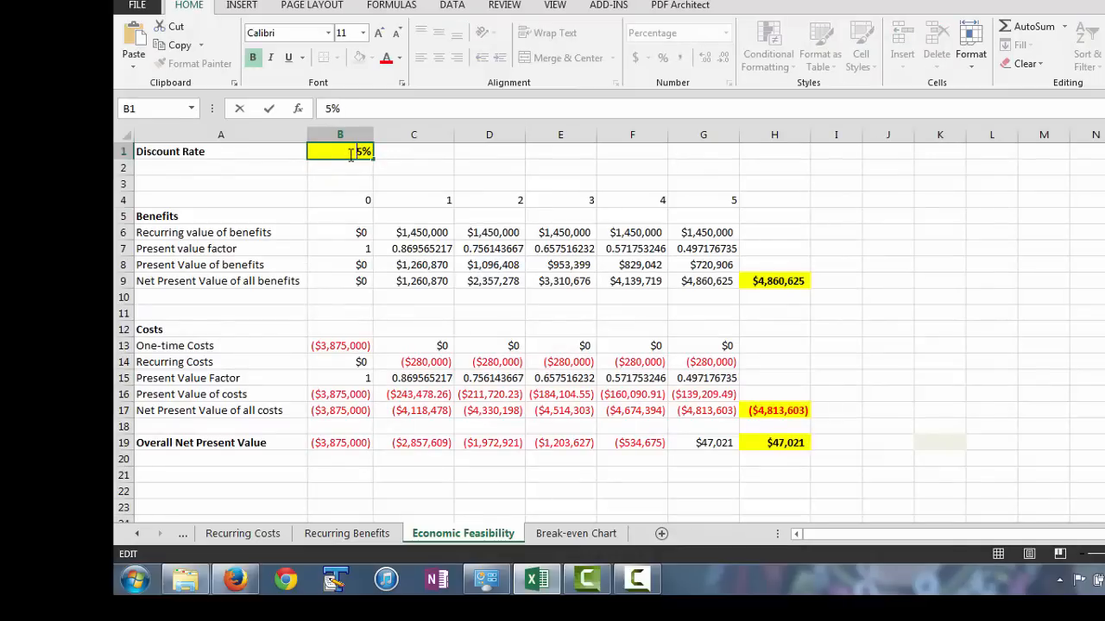
text(2)
key(Return)
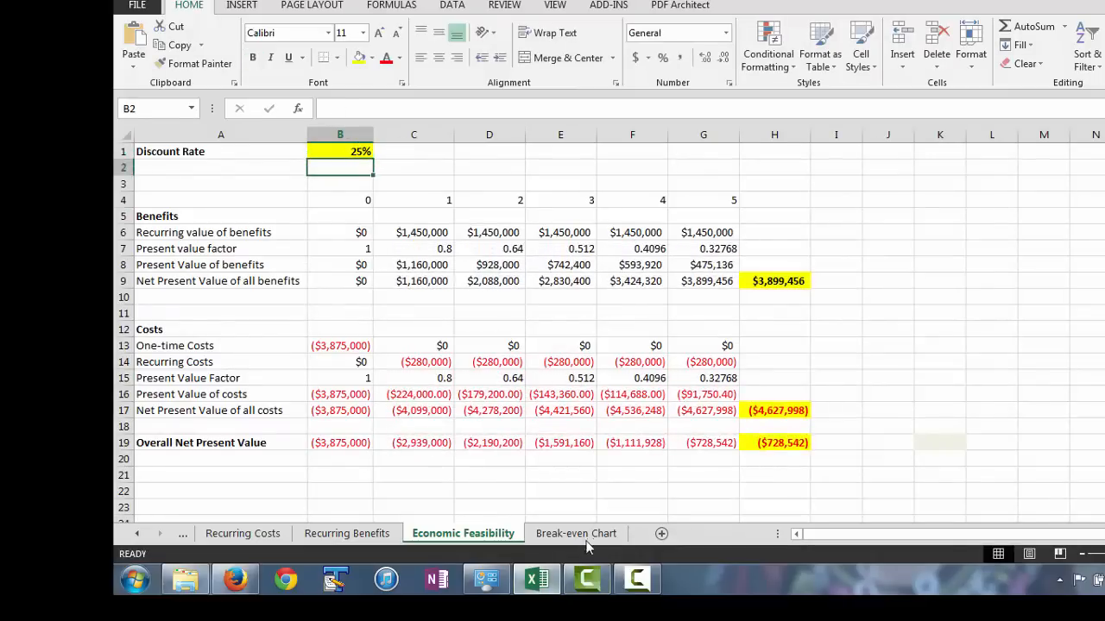
click(764, 442)
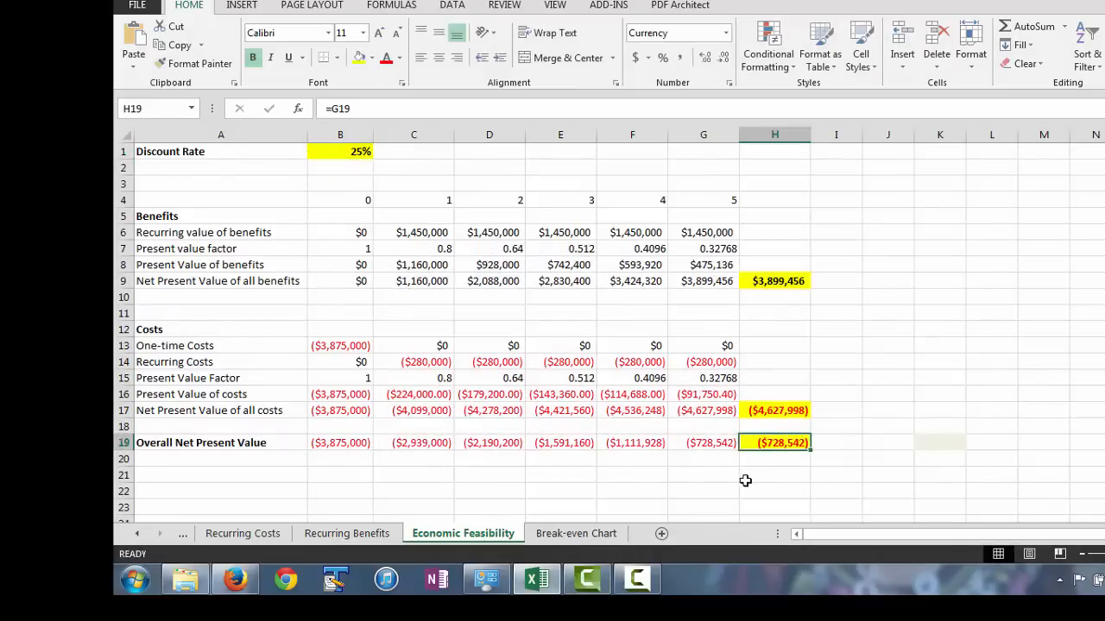
Edit the conclusion in K9 of the Break-even Chart sheet to say "unfeasible" and a discount rate of 25%.
click(578, 534)
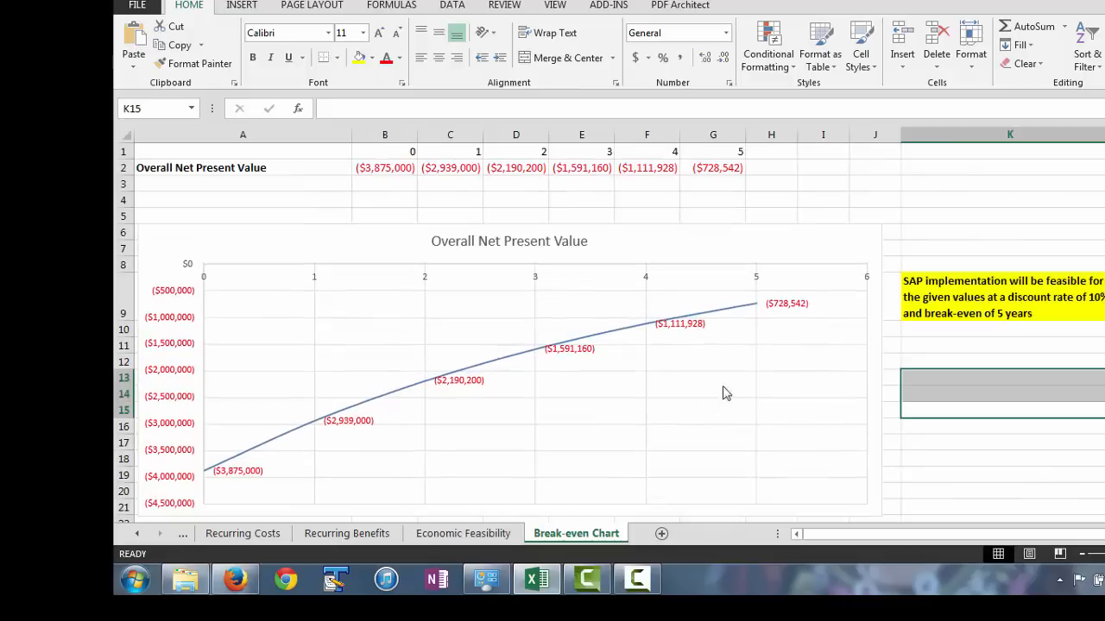
click(1017, 292)
double_click(1014, 295)
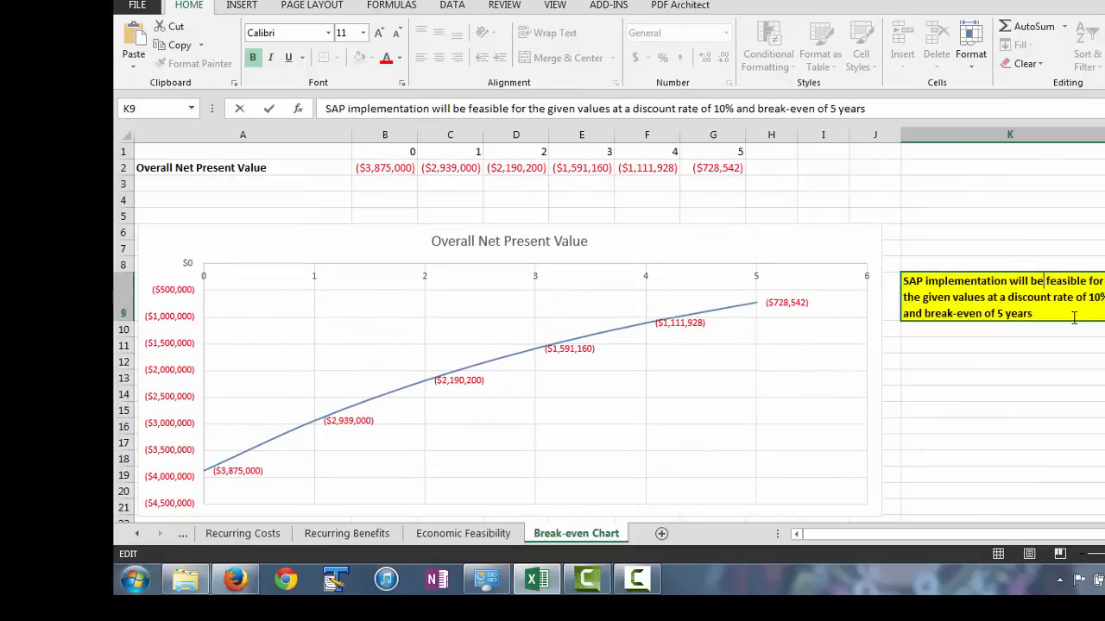
text(un)
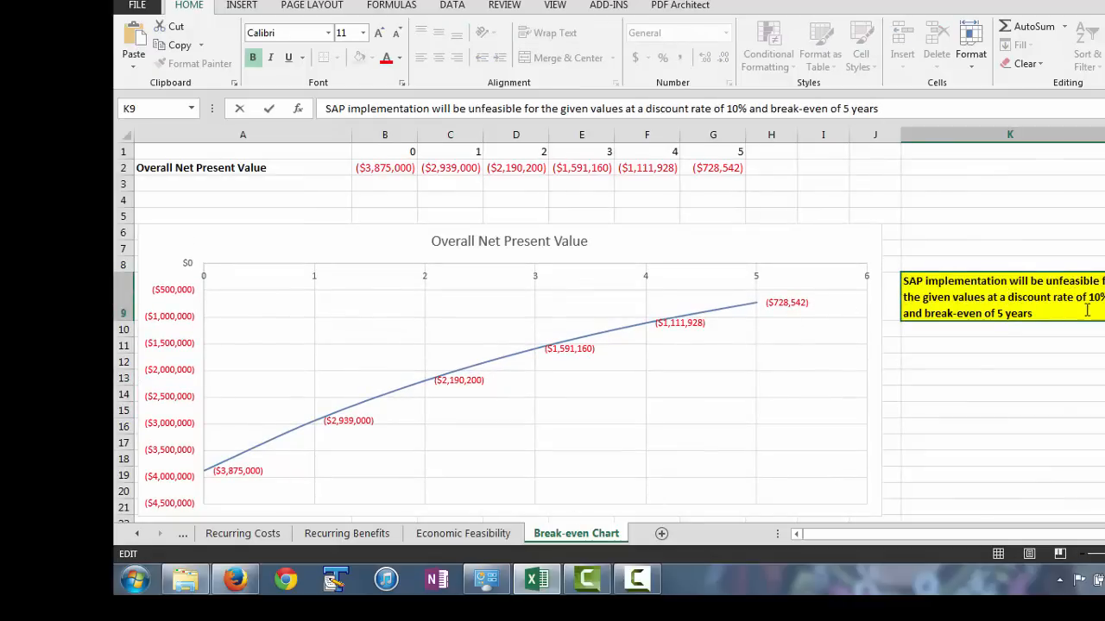
key(BackSpace)
key(BackSpace)
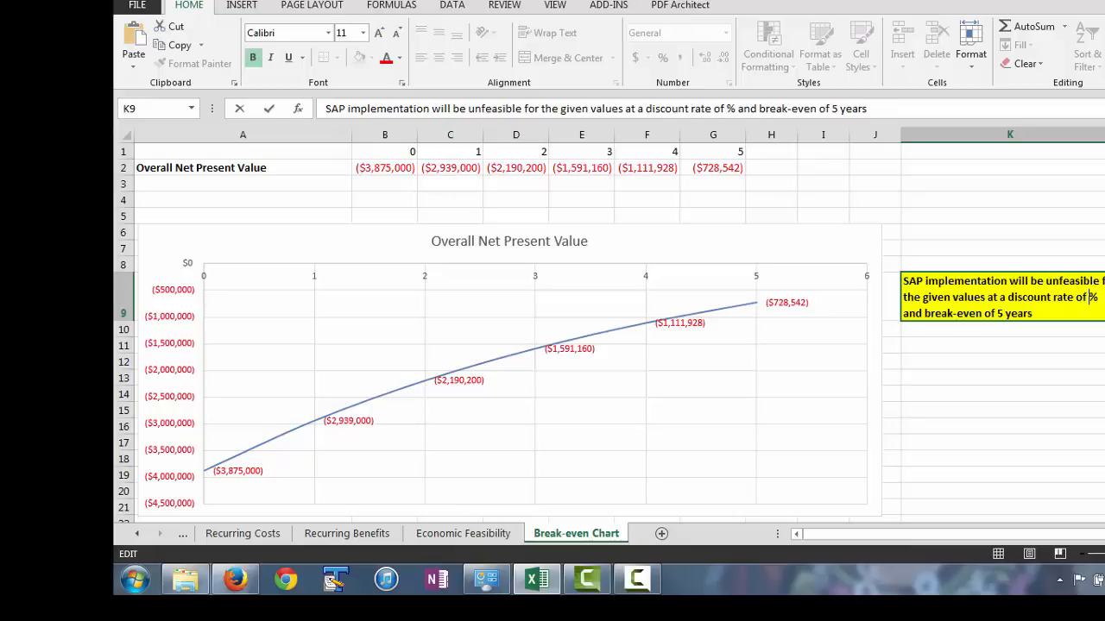
text(24)
key(BackSpace)
text(5)
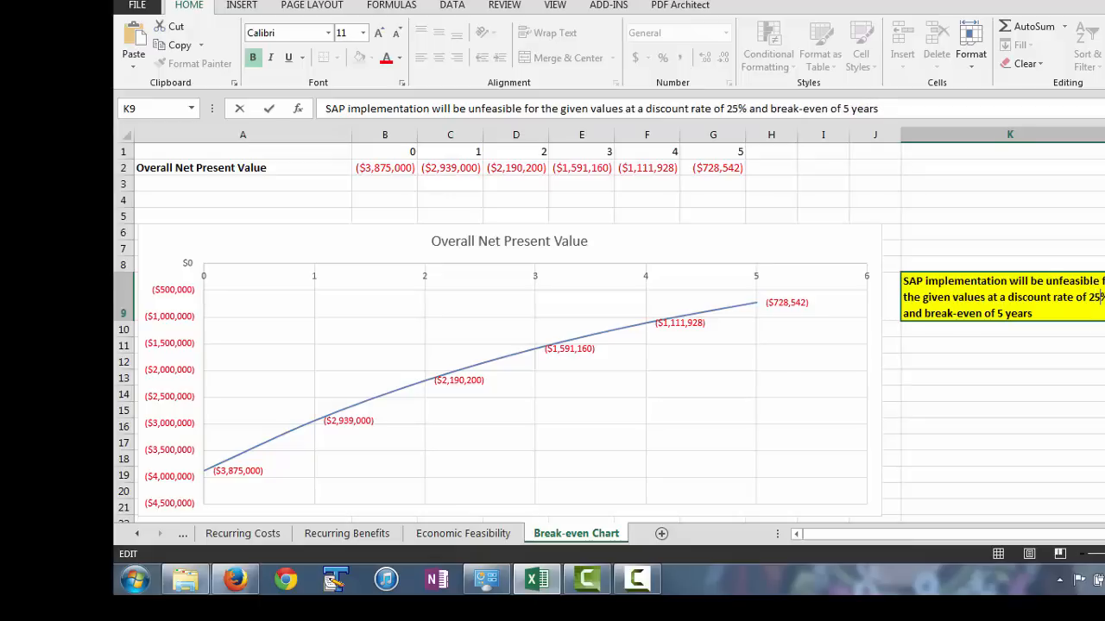
click(1029, 357)
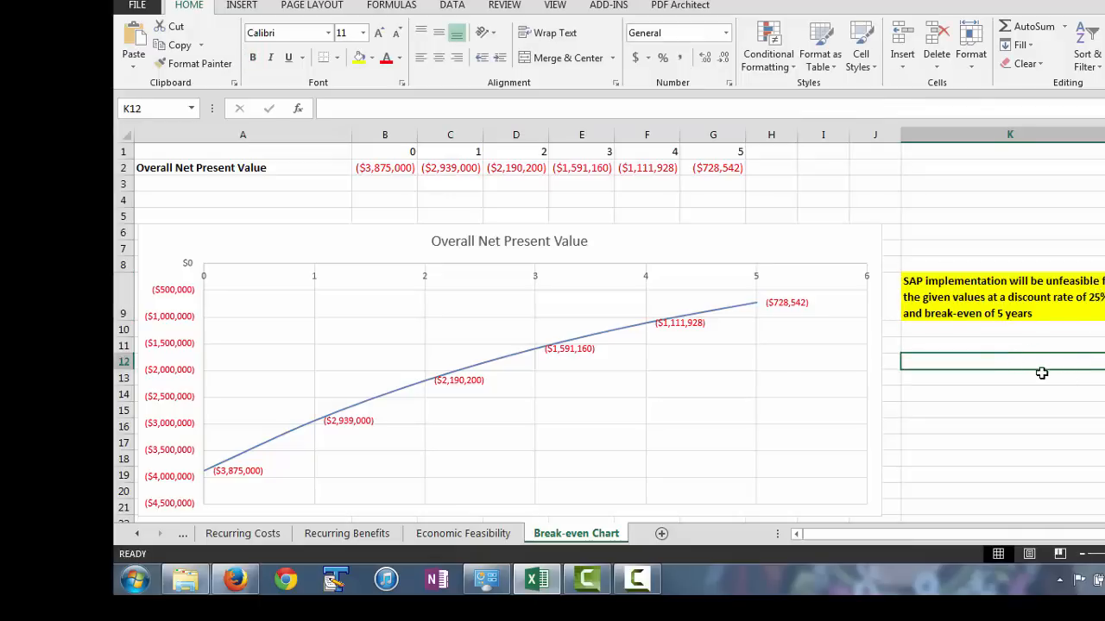
Review the Recurring Costs, Recurring Benefits and Economic Feasibility sheets, ending on the Break-even Chart sheet.
click(250, 535)
click(315, 535)
click(277, 533)
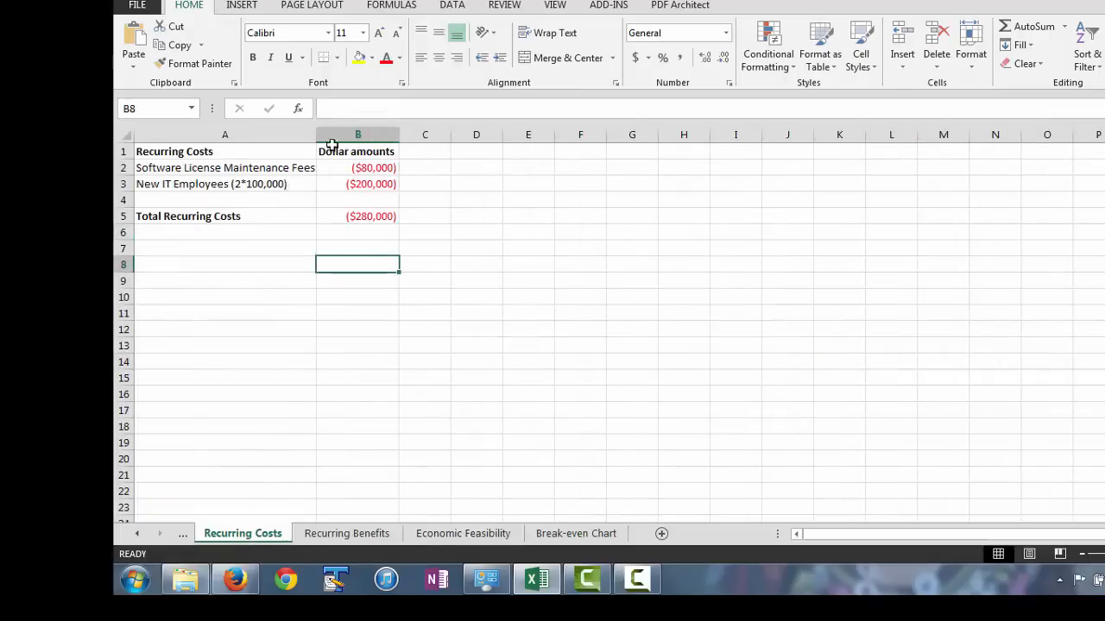
click(357, 532)
click(500, 534)
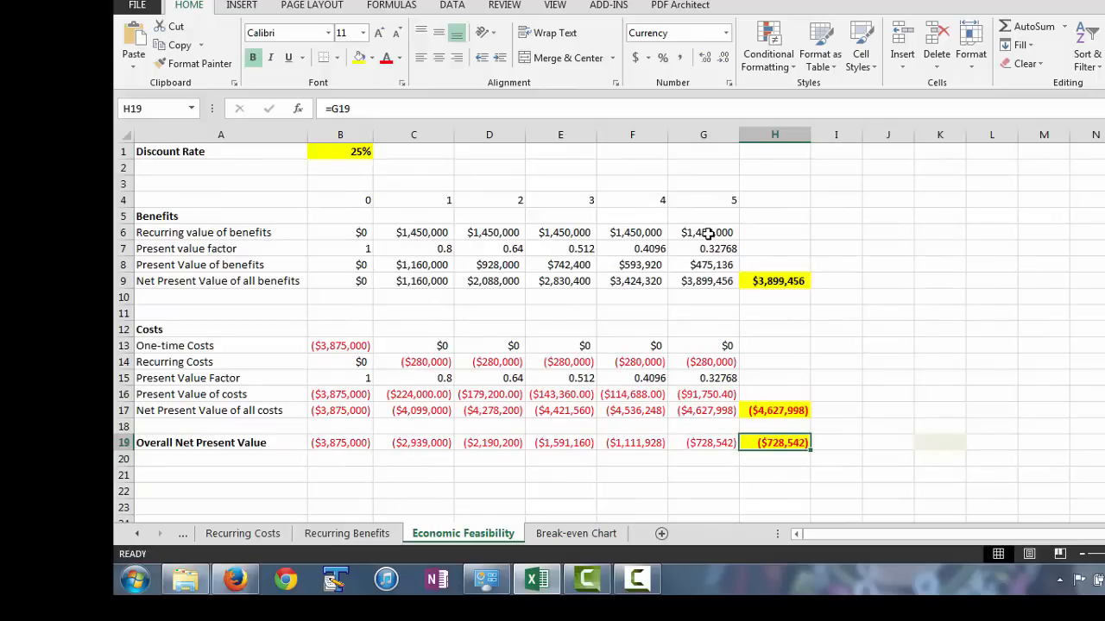
click(575, 534)
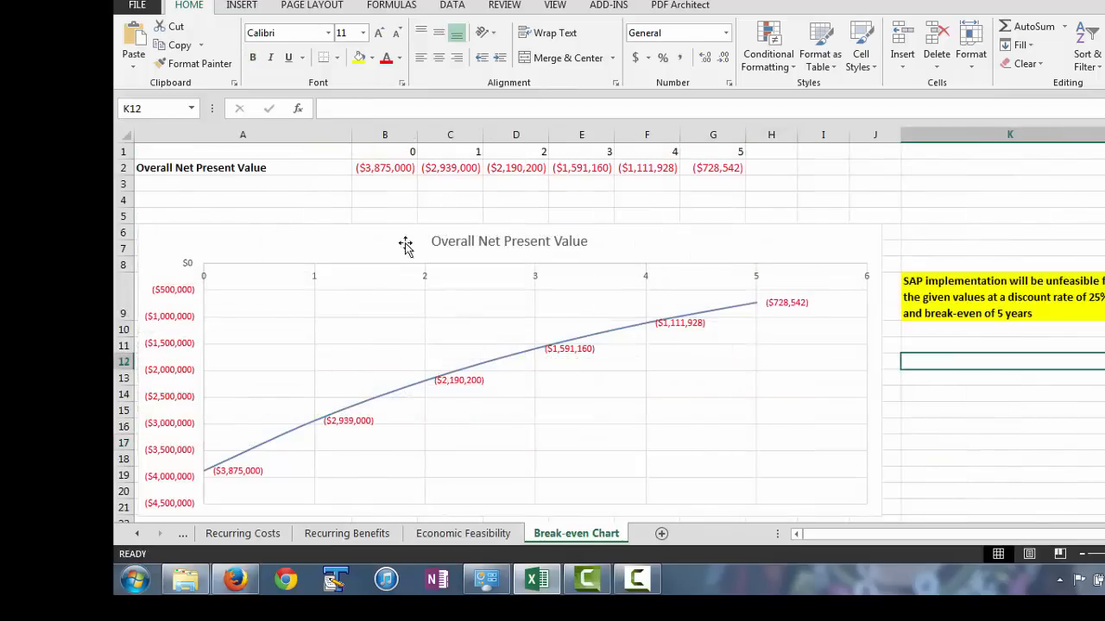